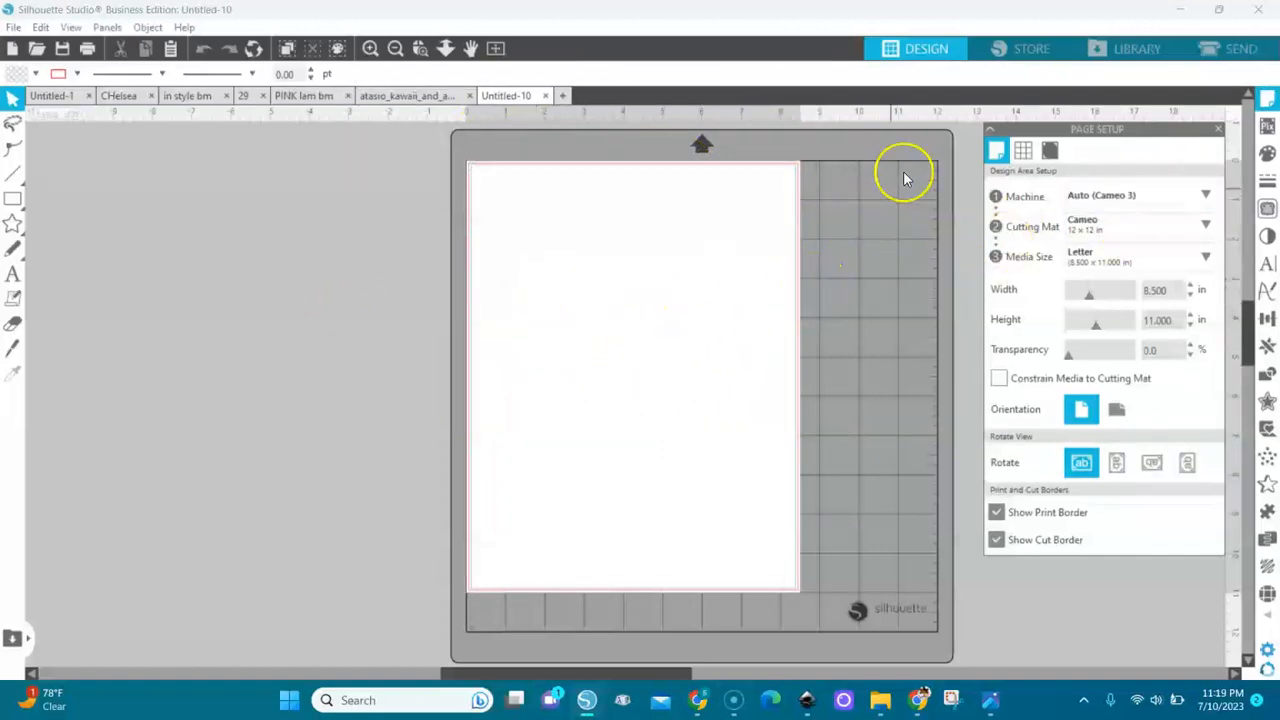
Set the design page's media size to Letter (8.500 x 11.000 in) and hide the cut border
click(1268, 98)
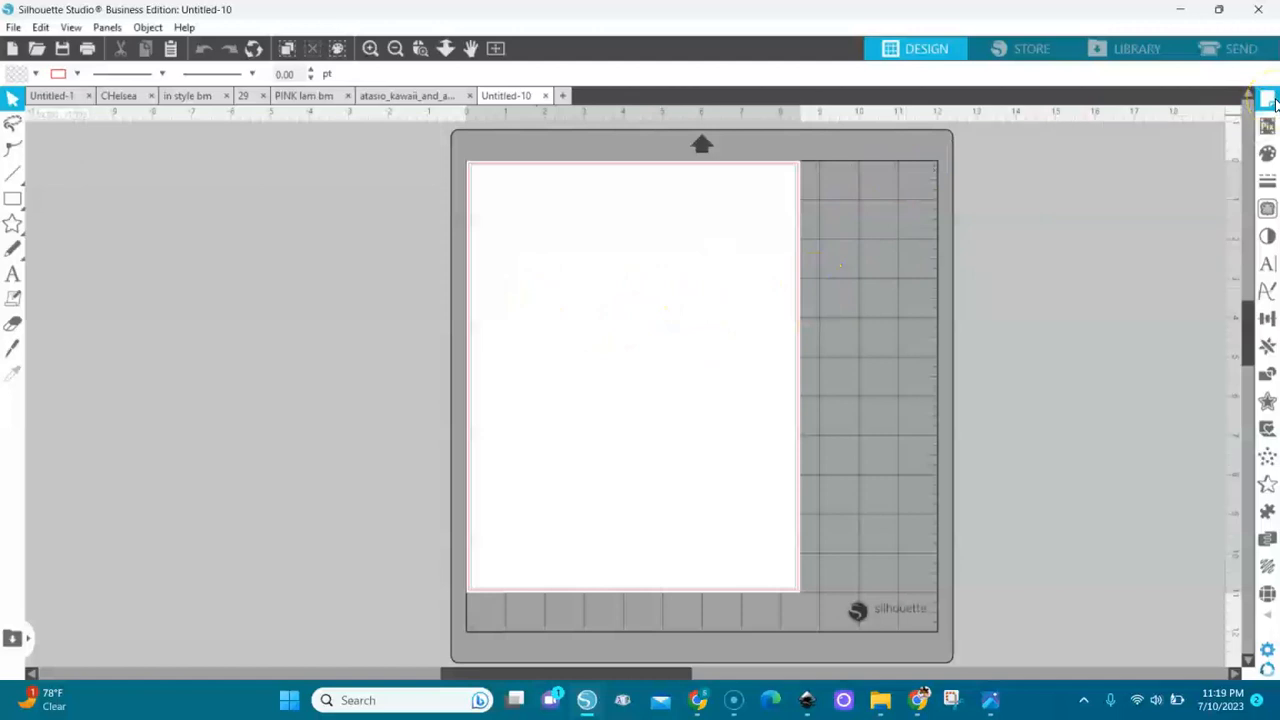
click(1270, 99)
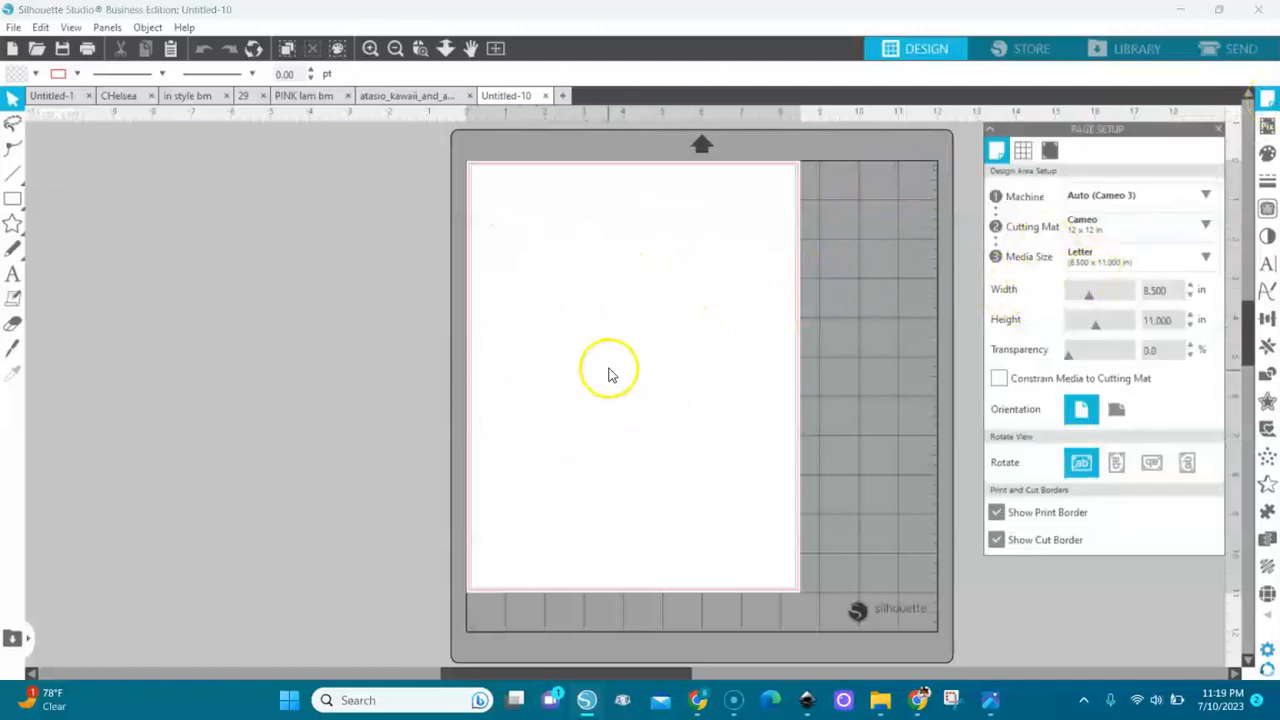
click(1190, 258)
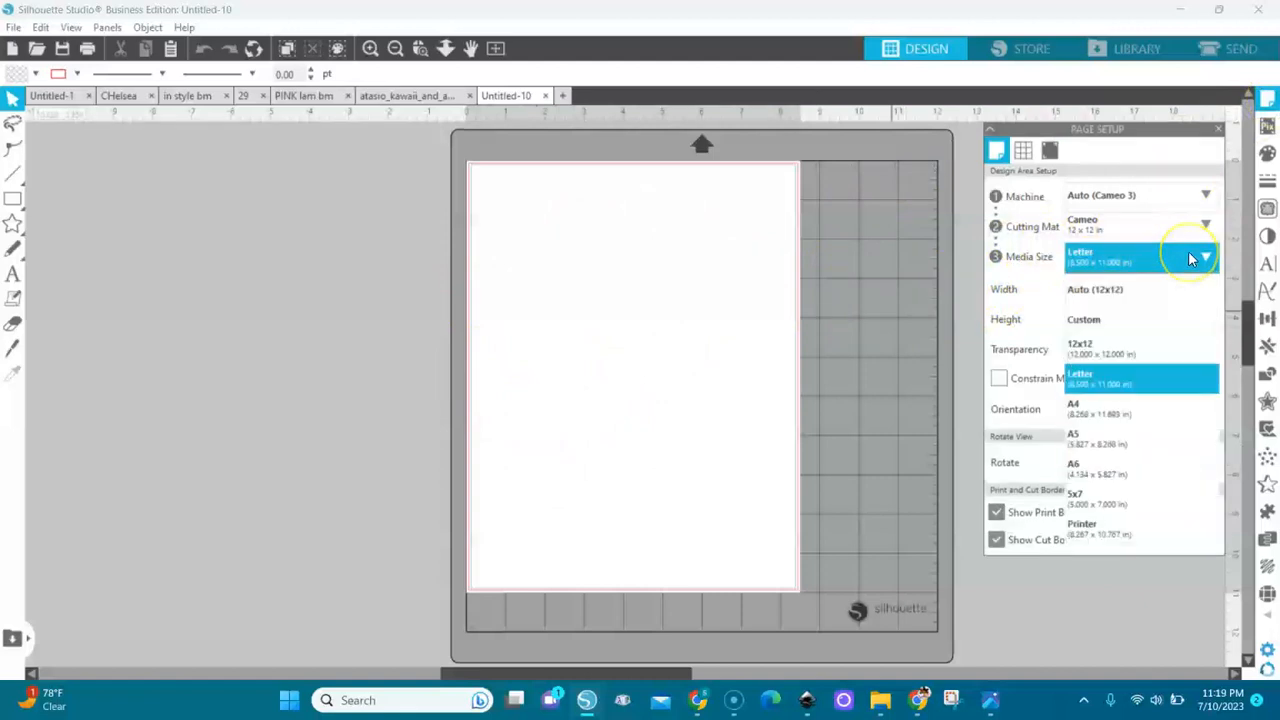
click(1100, 378)
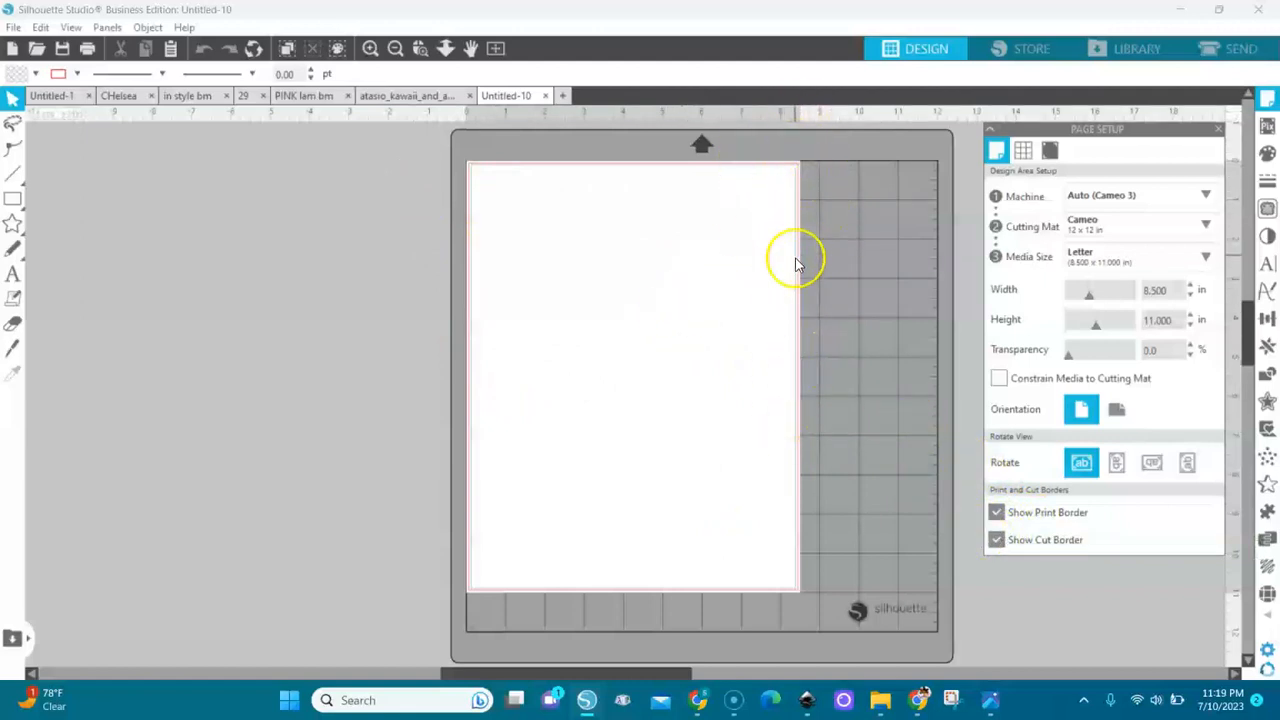
click(996, 540)
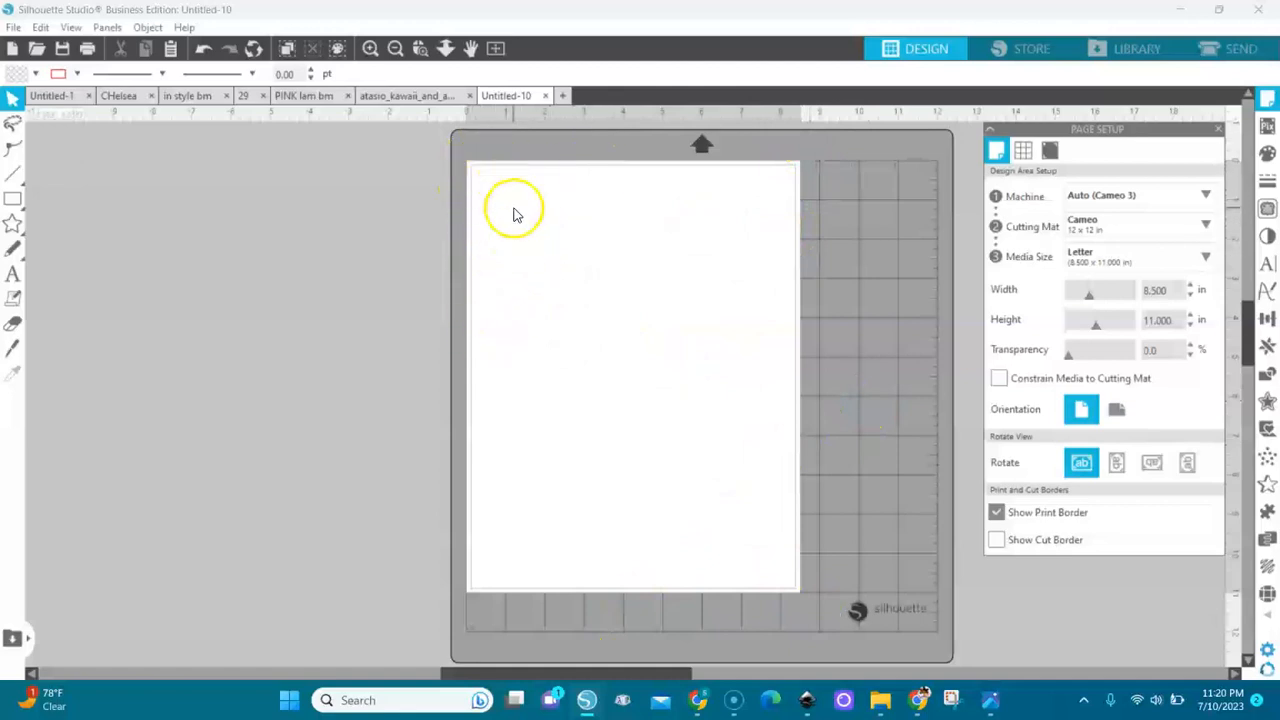
Set the print page to Letter (8.5 x 11 in) with Rear Paper Feed and portrait orientation
click(13, 27)
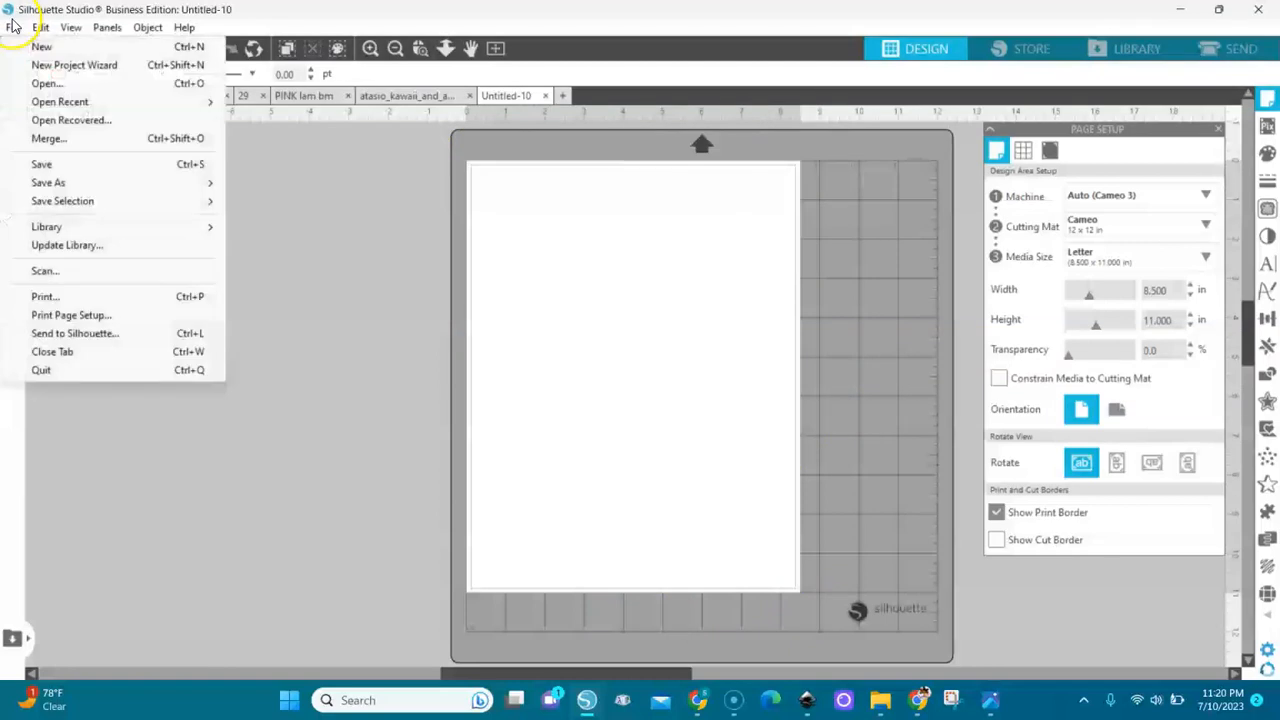
click(65, 317)
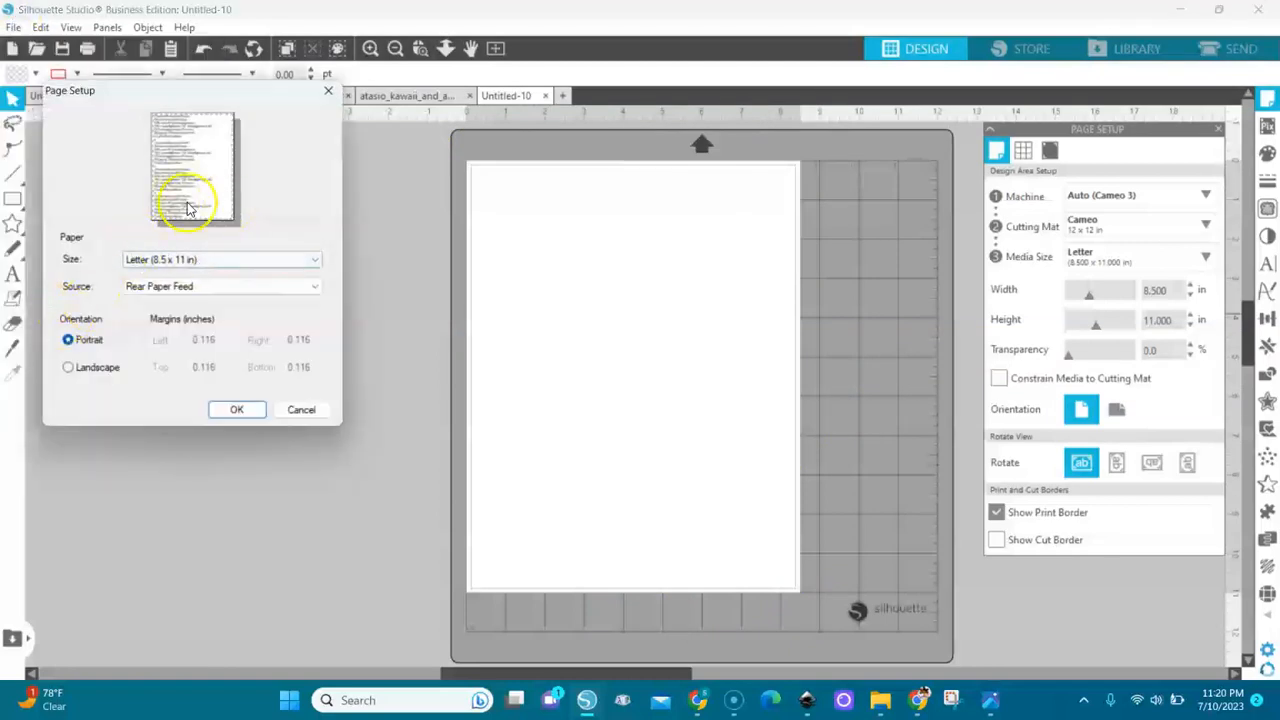
click(316, 260)
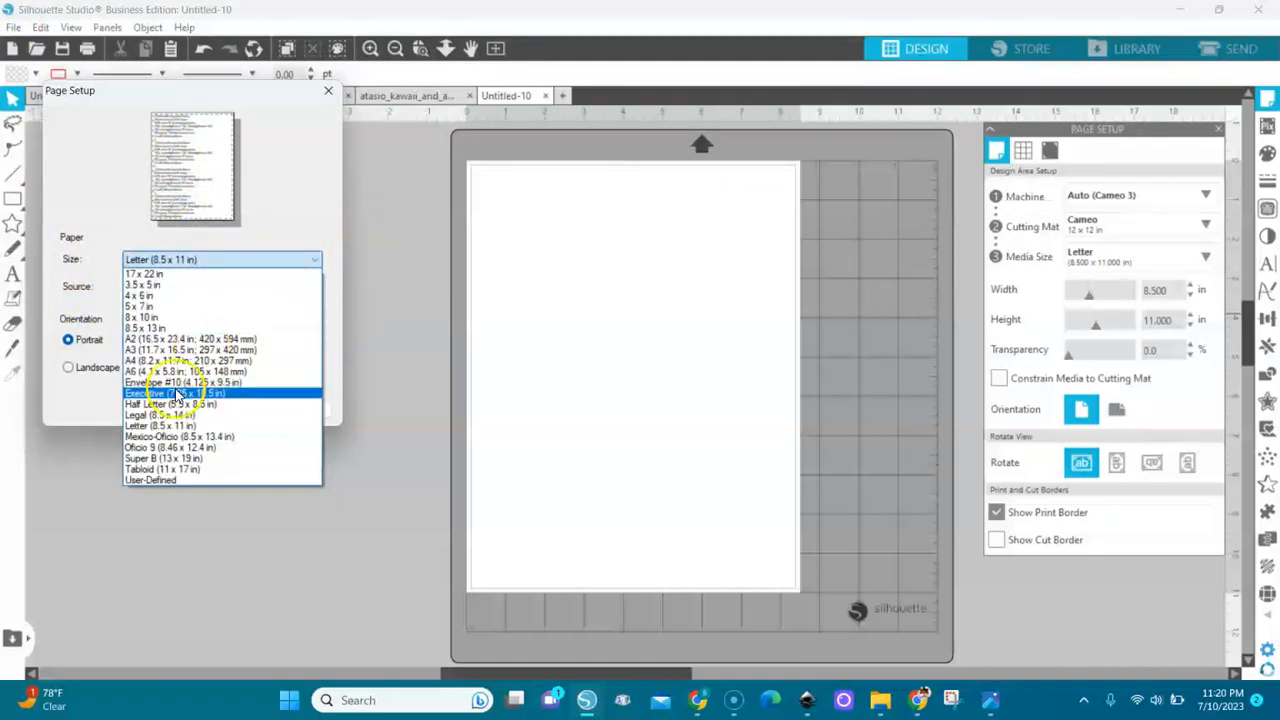
click(258, 261)
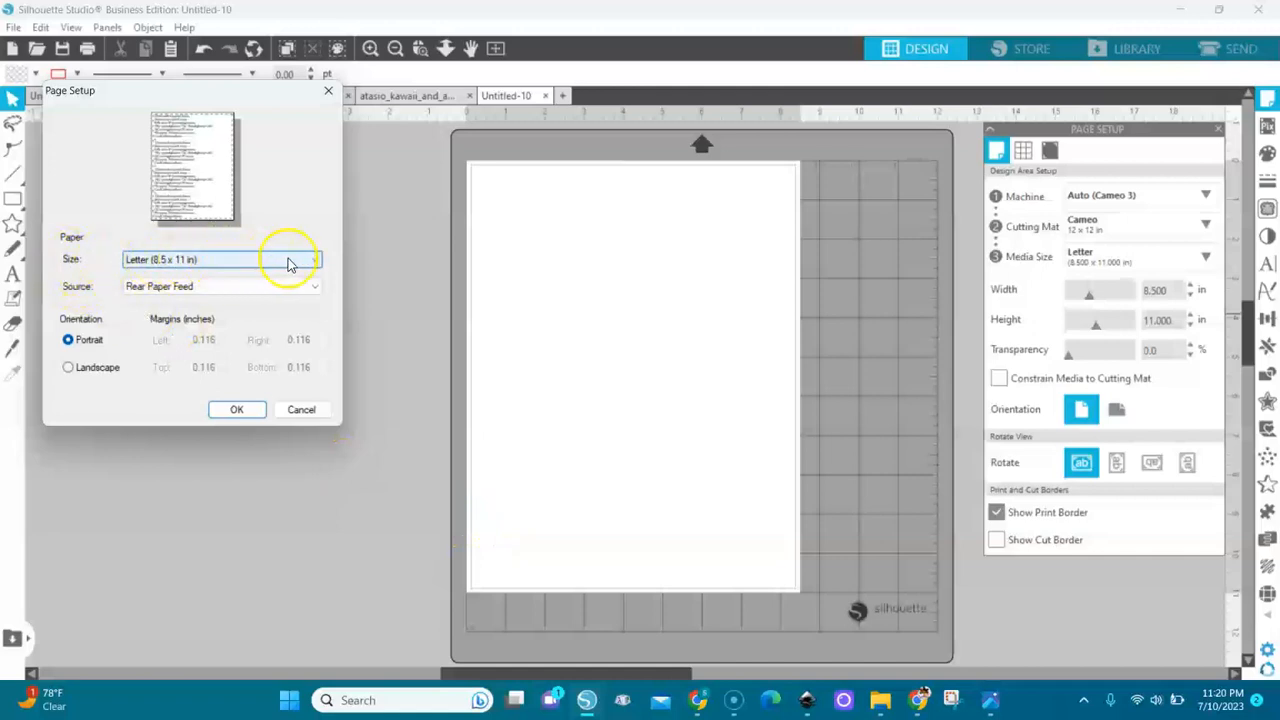
click(278, 289)
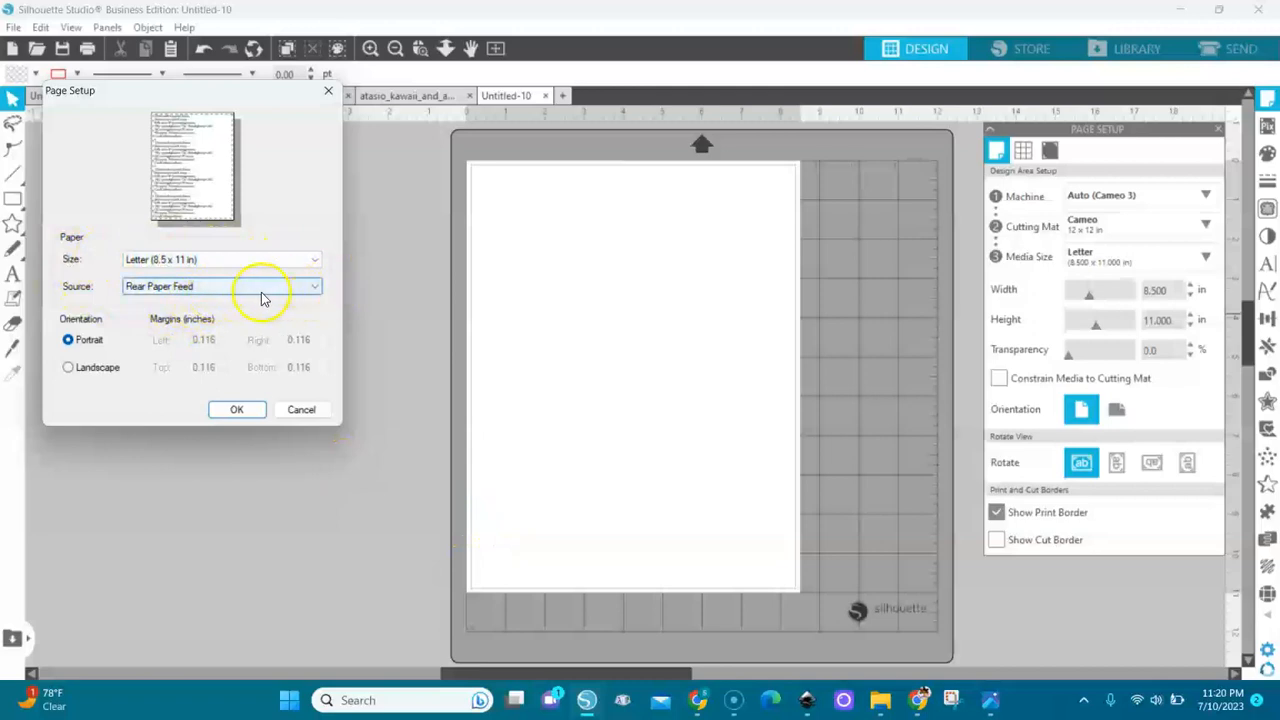
click(80, 348)
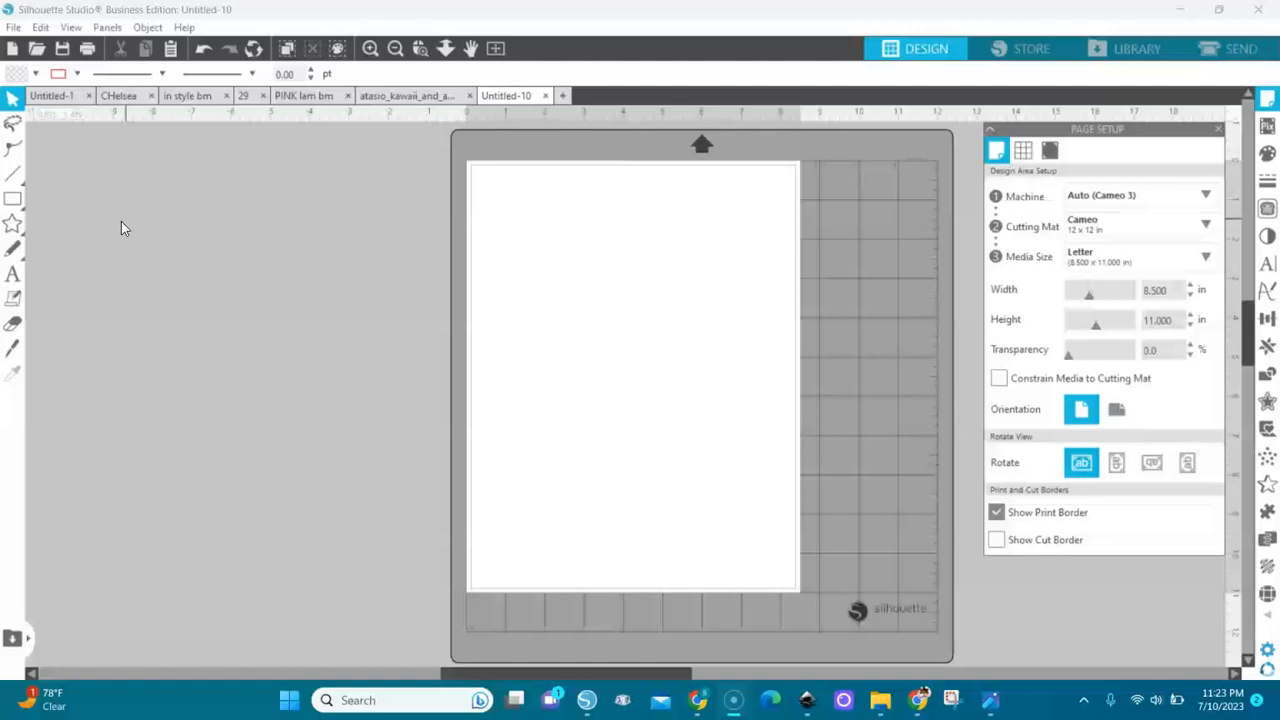
Review the import options in the preferences, including the PNG autotrace setting, and accept them
click(15, 32)
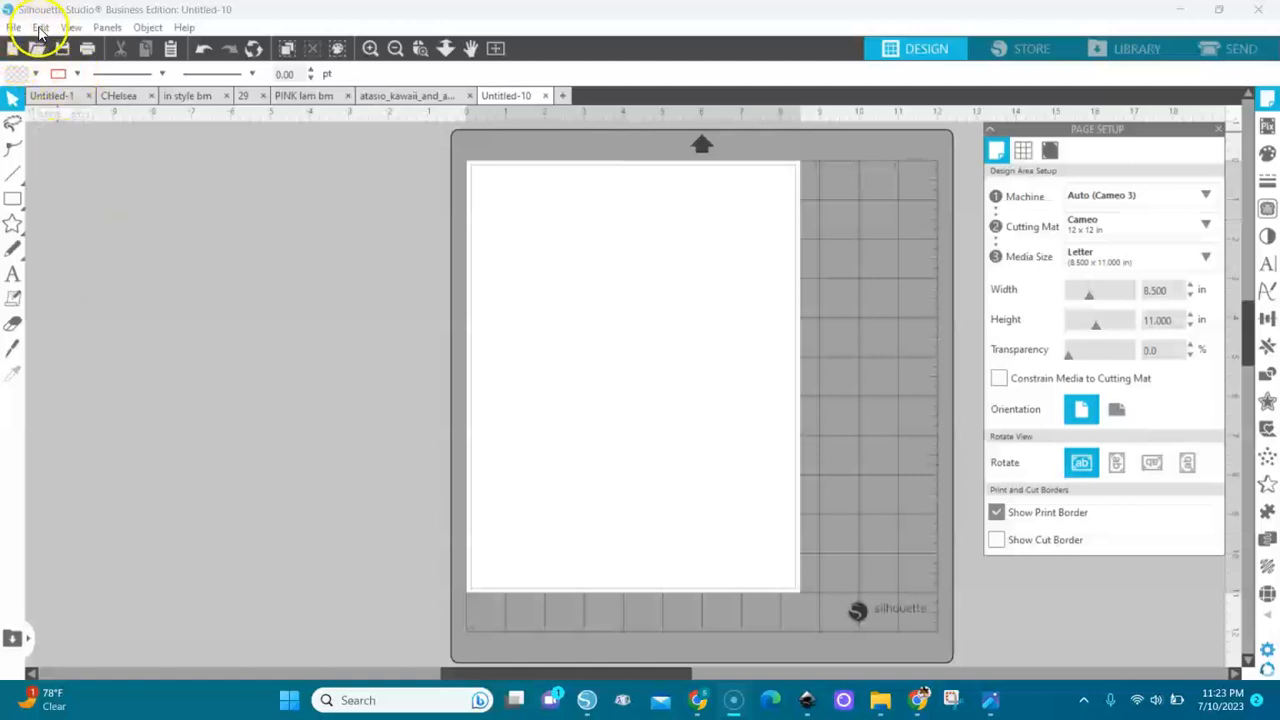
click(40, 28)
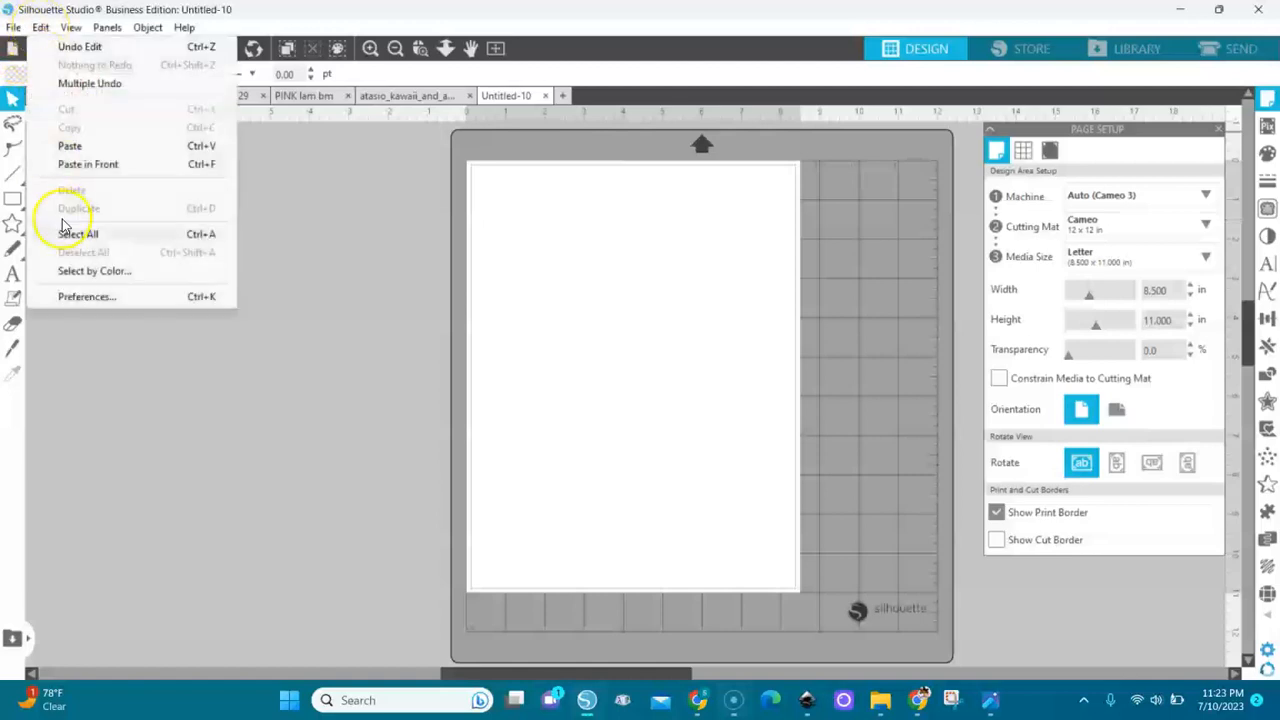
click(78, 300)
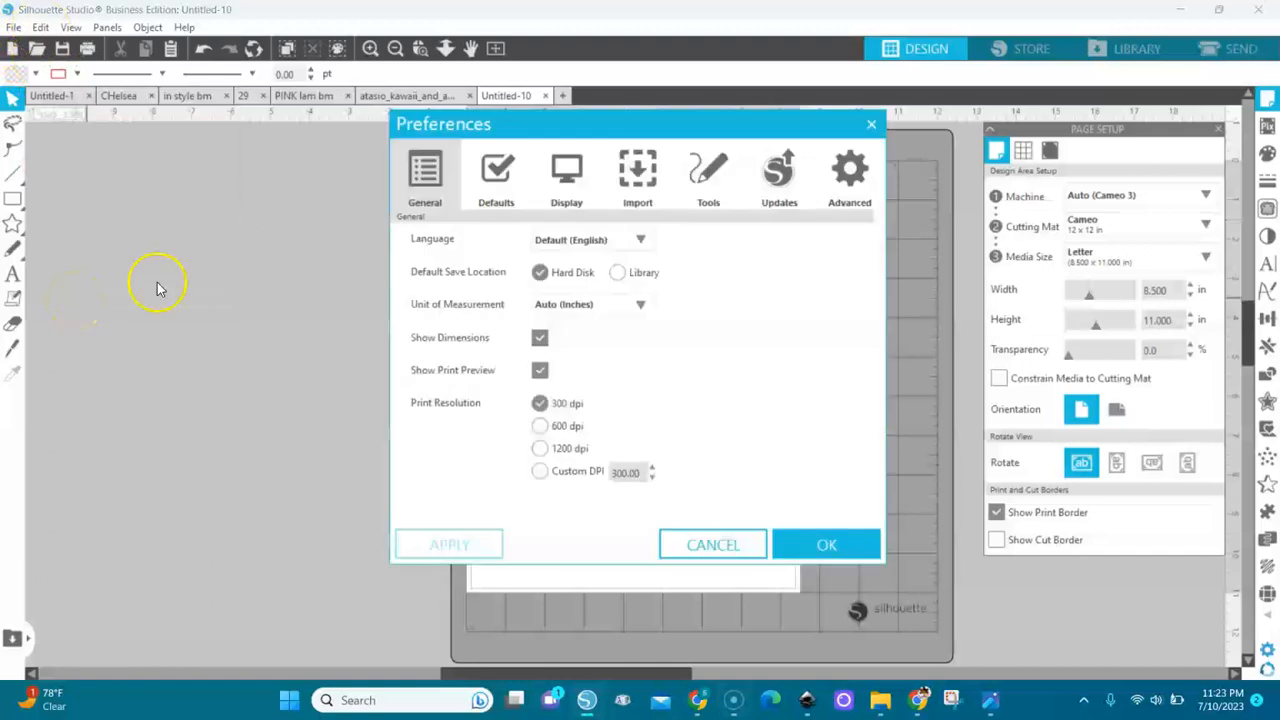
click(630, 185)
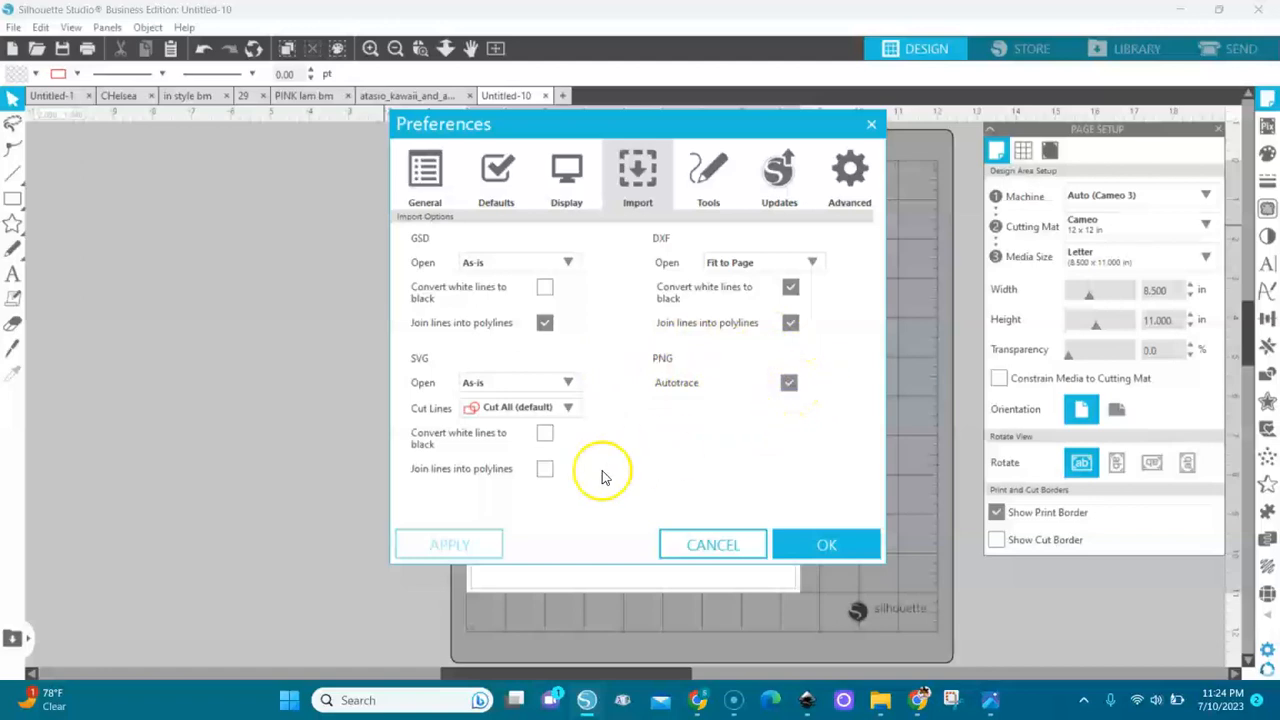
click(818, 545)
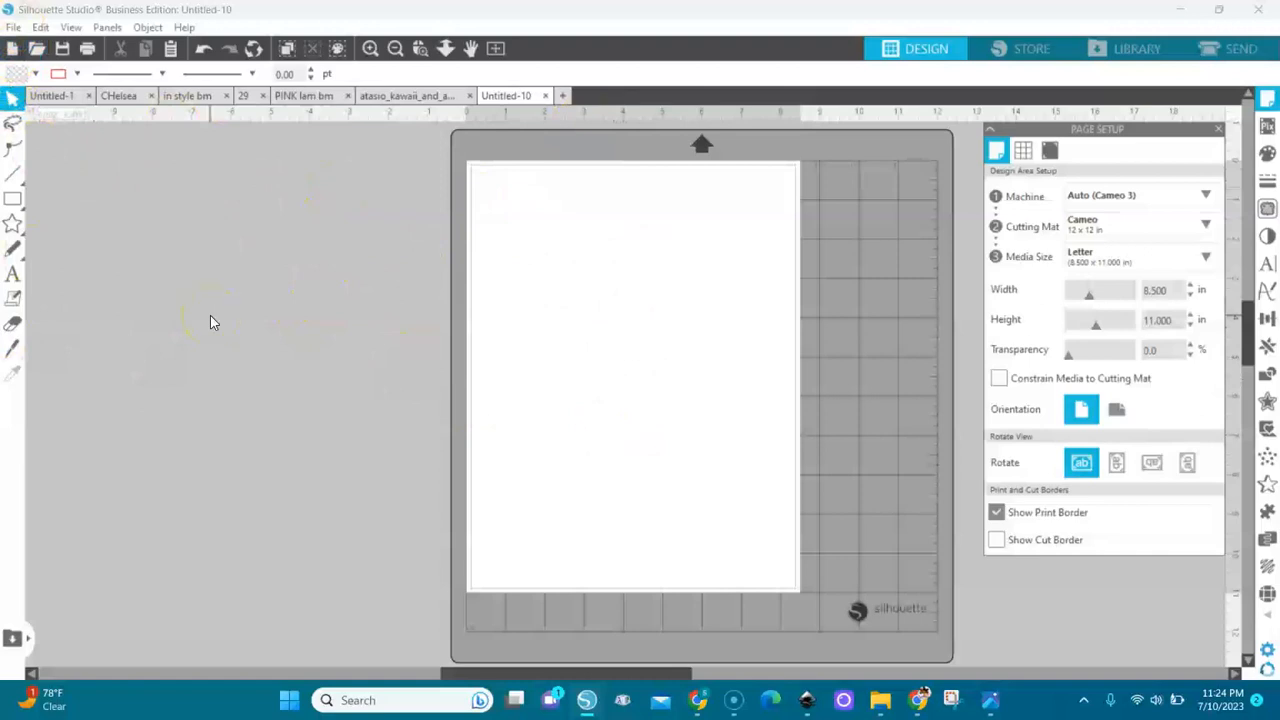
Merge clipart image 4, the woman in blue jeans, from the Downloads search for "trav" into the design
click(13, 28)
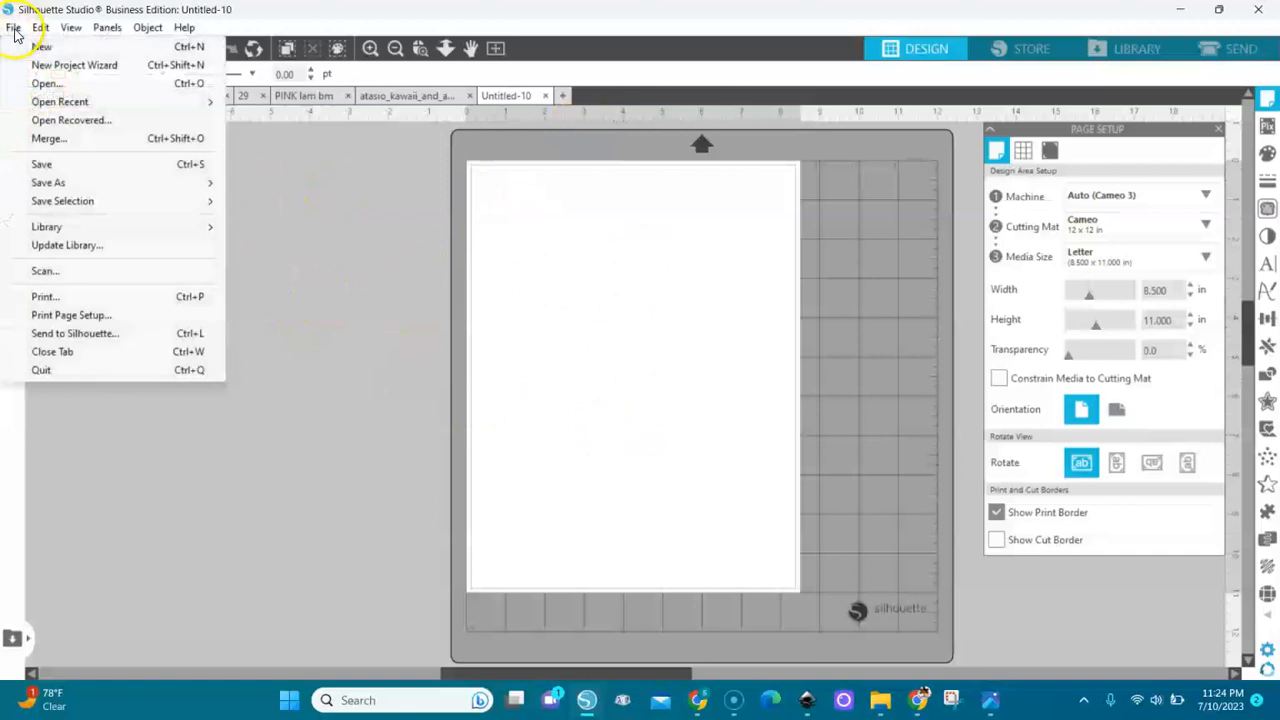
click(47, 140)
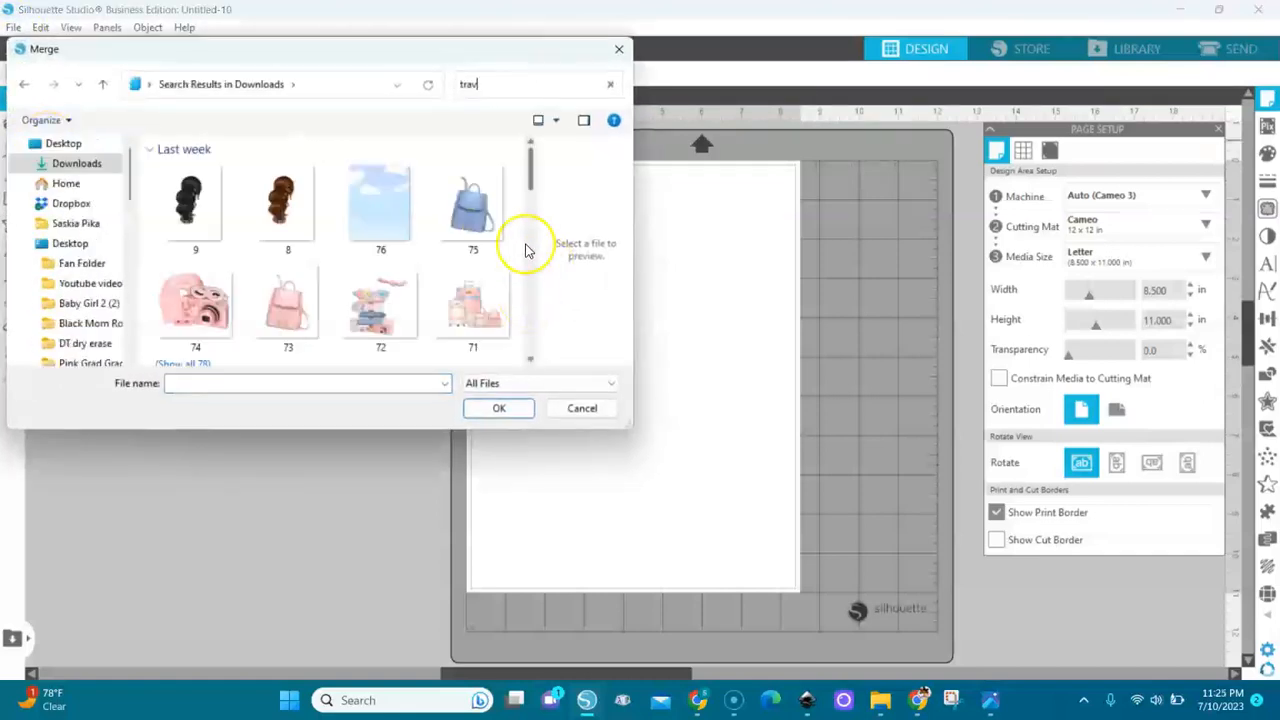
scroll(531, 175, down, 2)
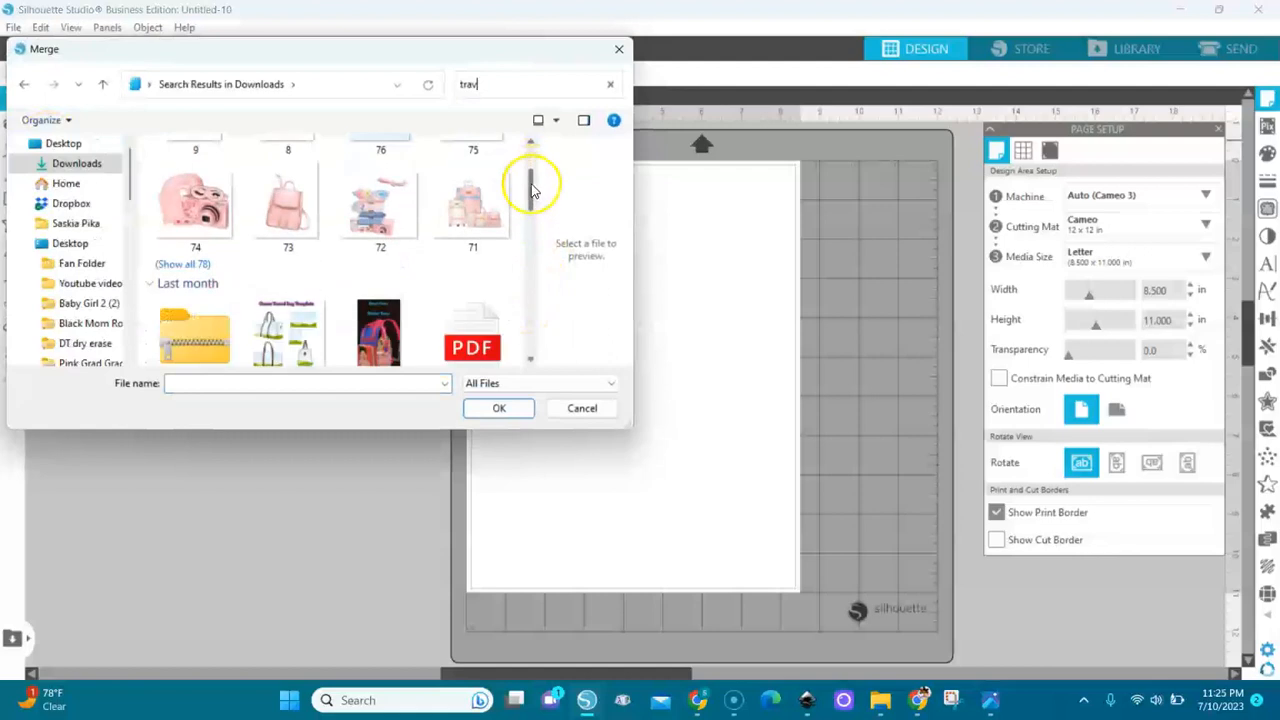
scroll(531, 185, up, 2)
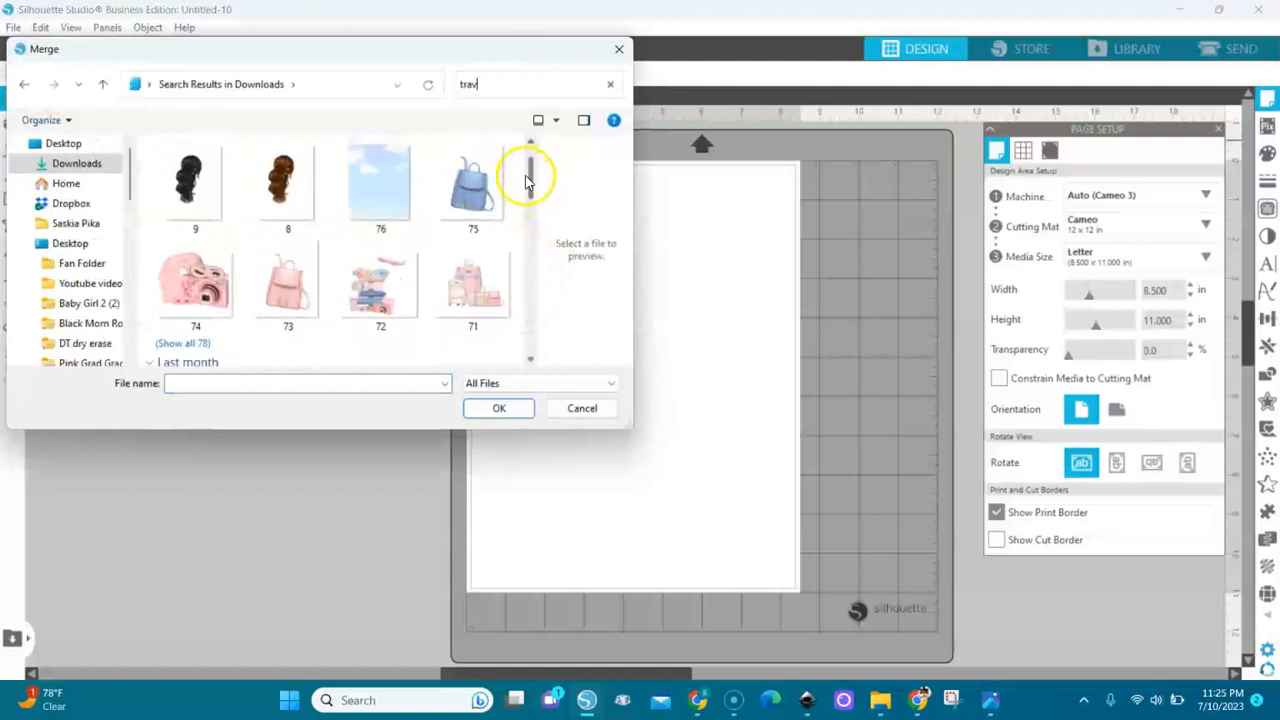
click(166, 347)
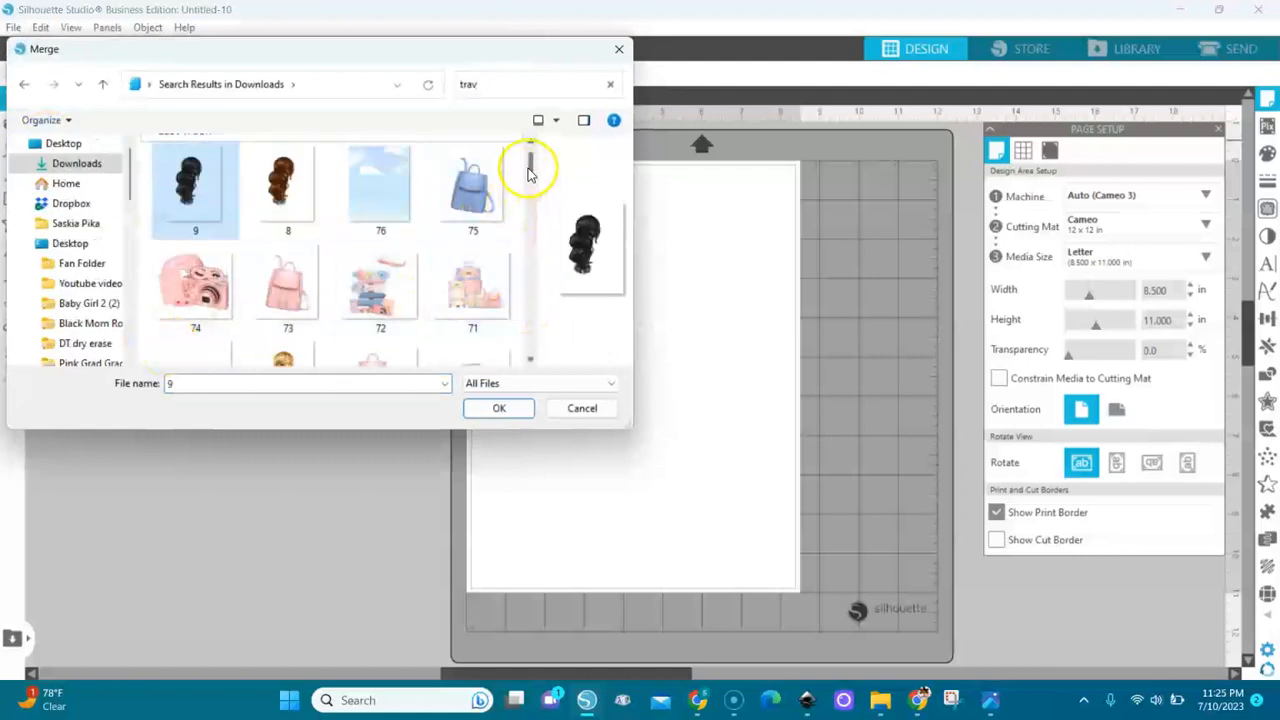
drag(530, 170, 529, 234)
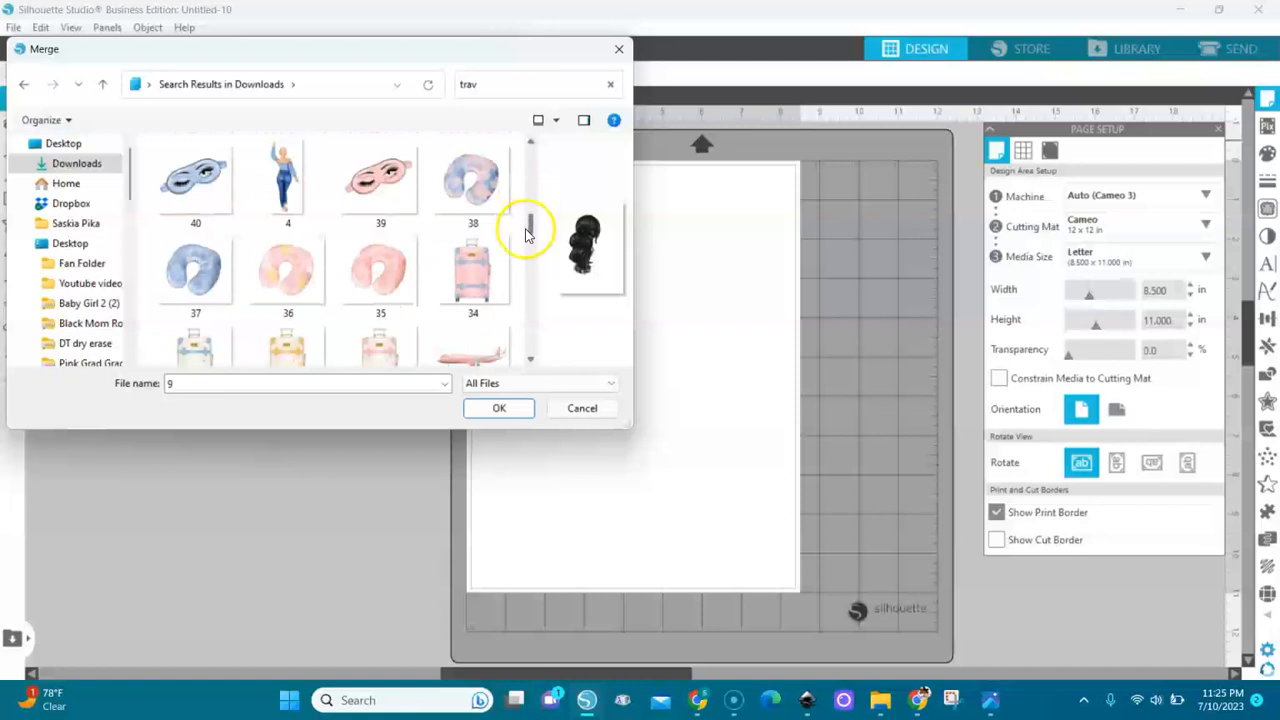
double_click(283, 180)
click(474, 305)
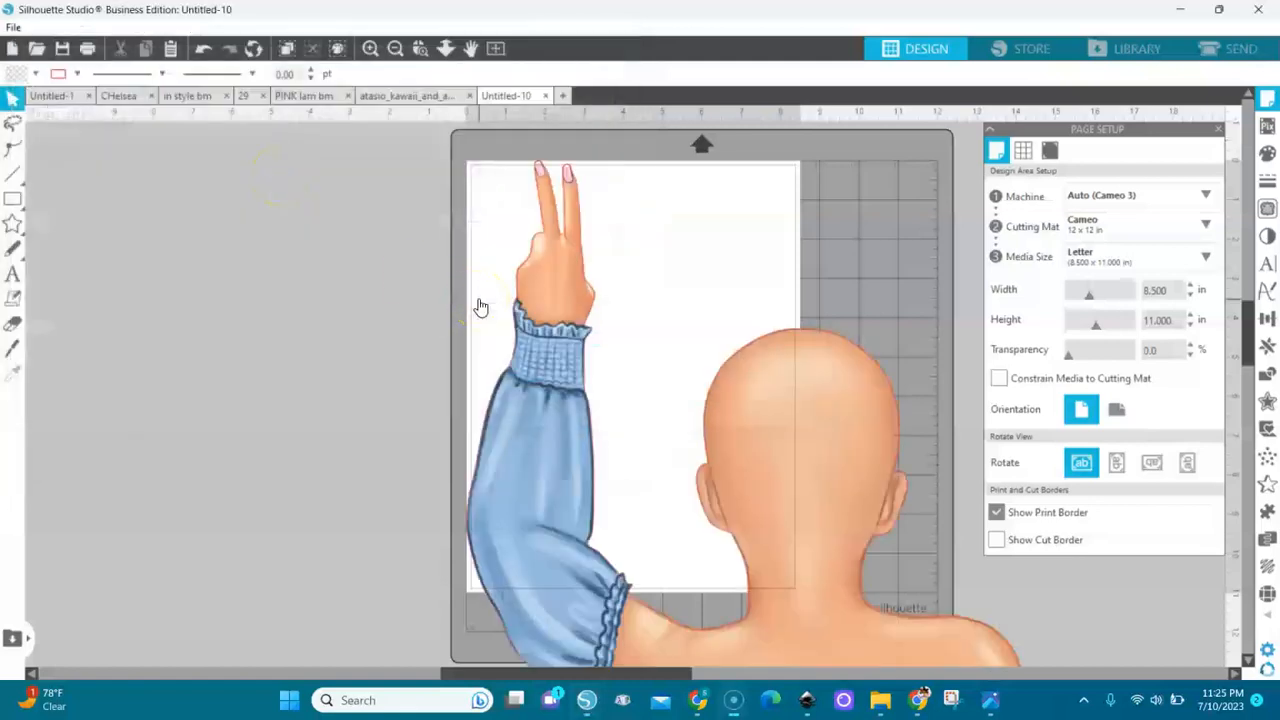
Resize the woman figure proportionally to about 8 in high, centre it on the page, and check its cut lines
click(548, 380)
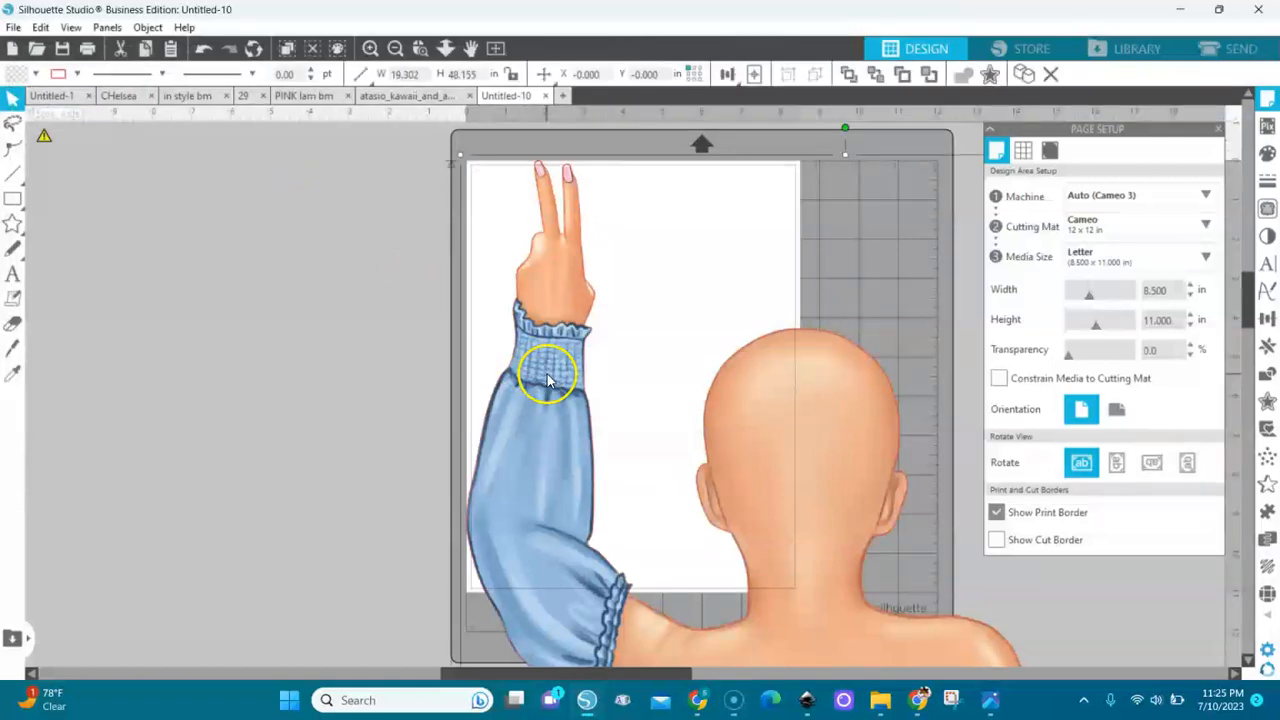
drag(548, 380, 208, 362)
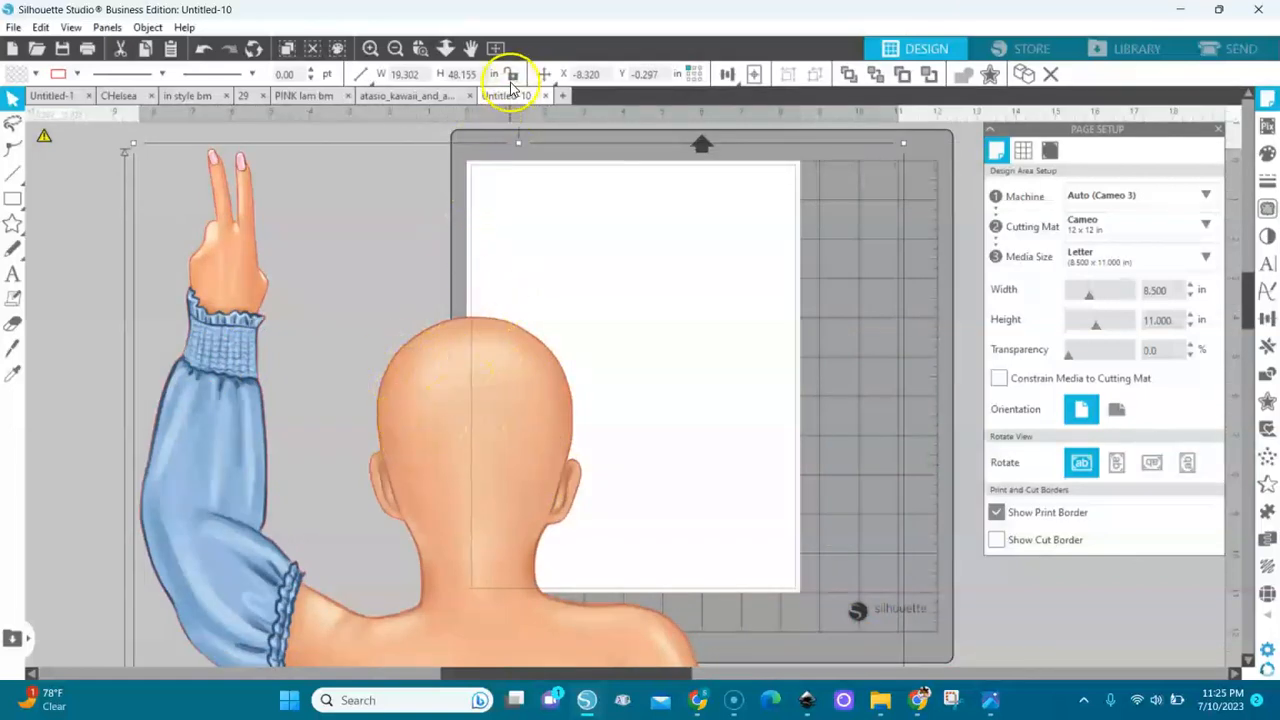
click(511, 78)
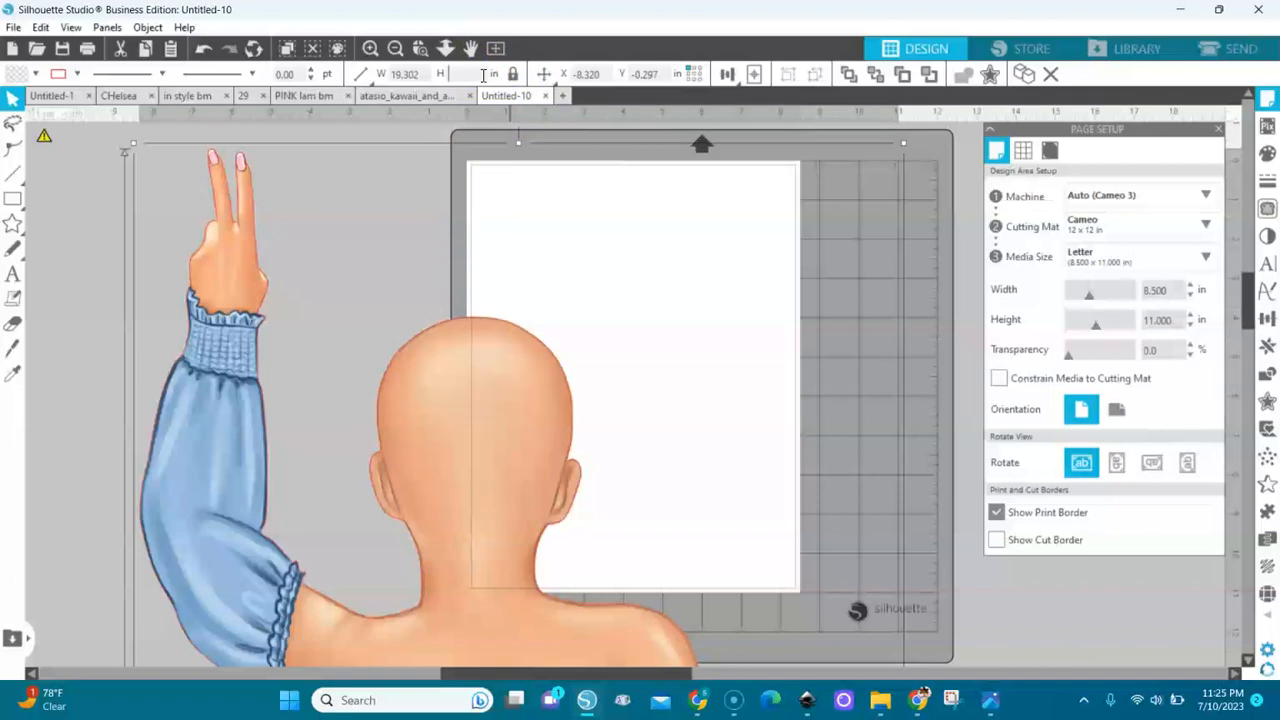
key(Return)
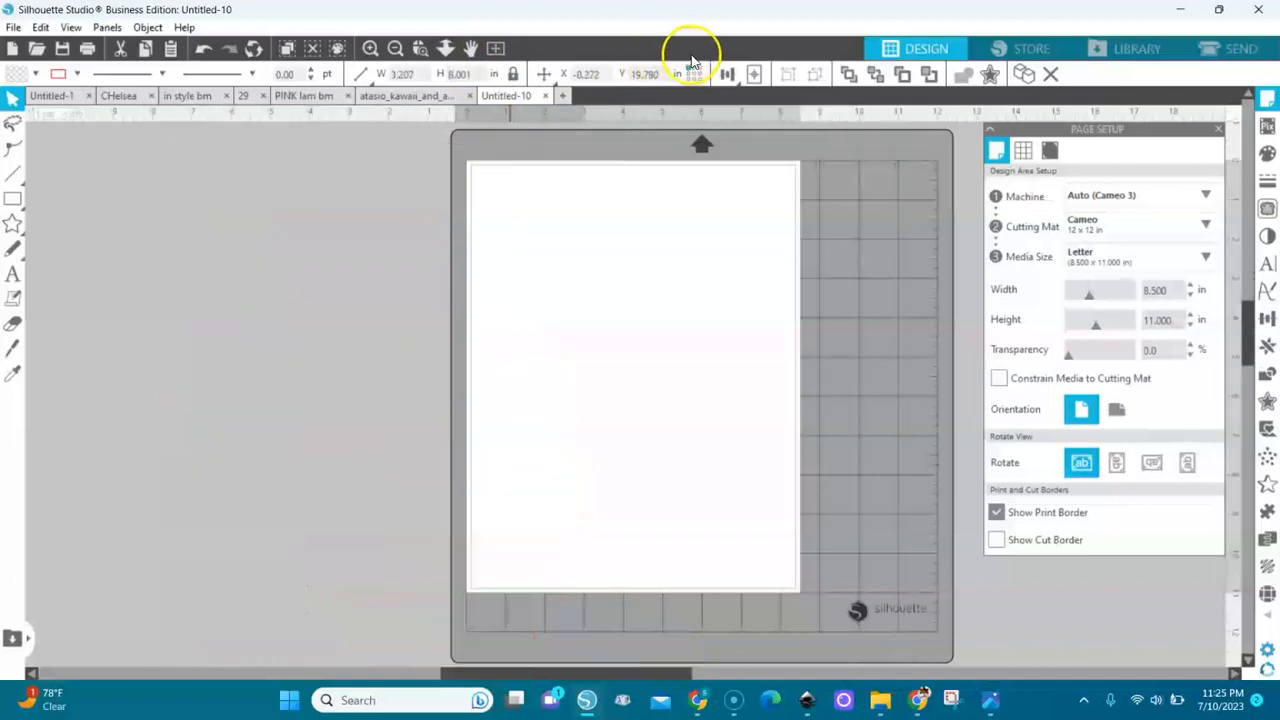
click(755, 75)
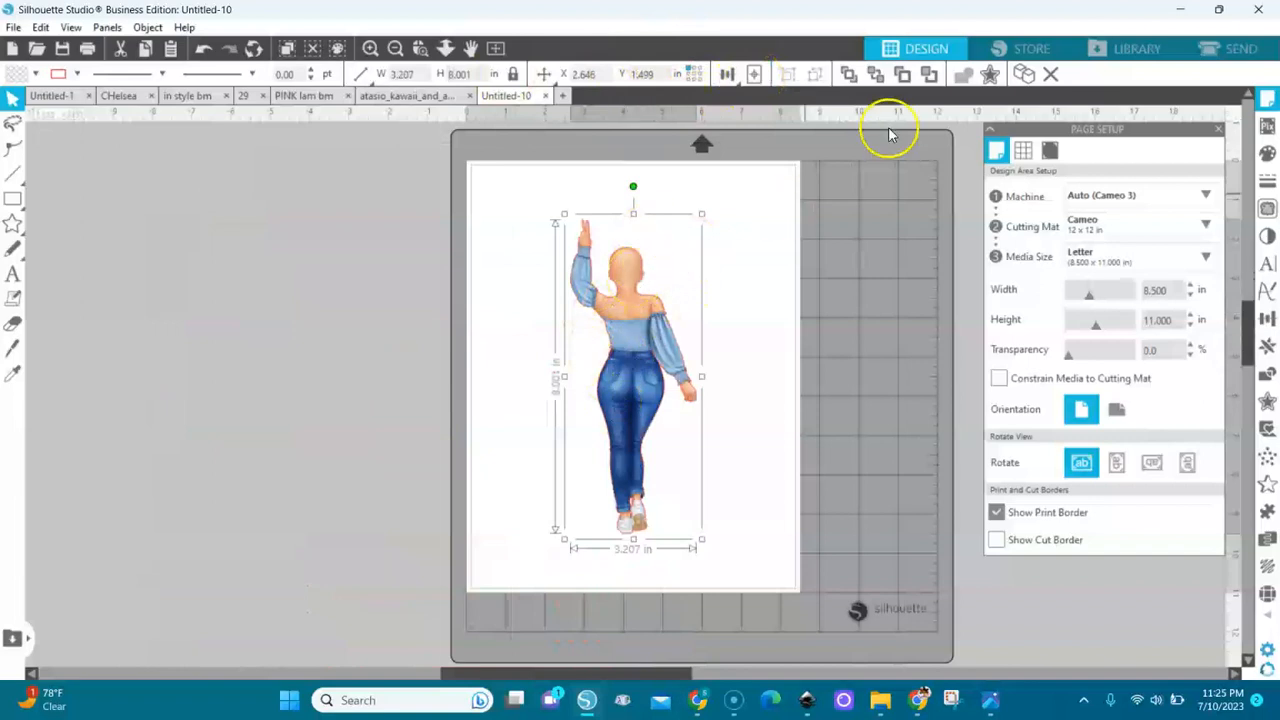
click(1225, 49)
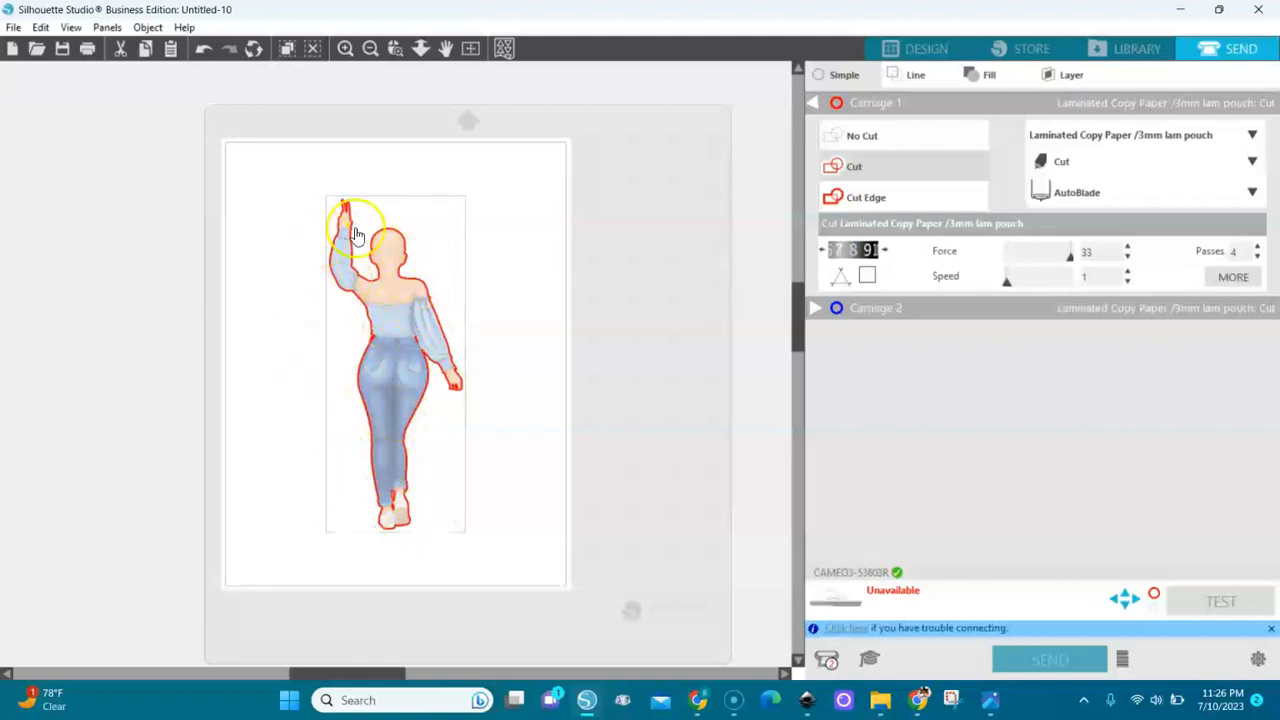
click(926, 48)
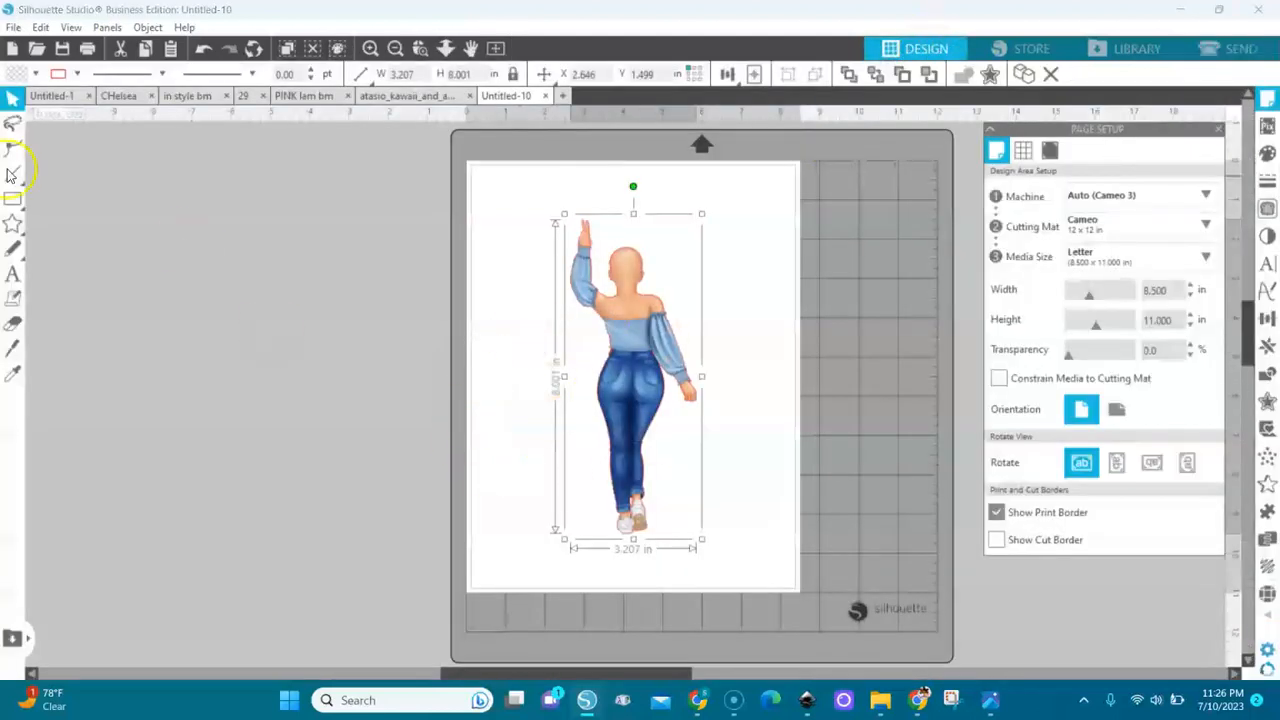
Merge the long brown hair image 8 from the LET US TRAVEL CLIPART folder, scaled down and placed over the figure's head
click(13, 27)
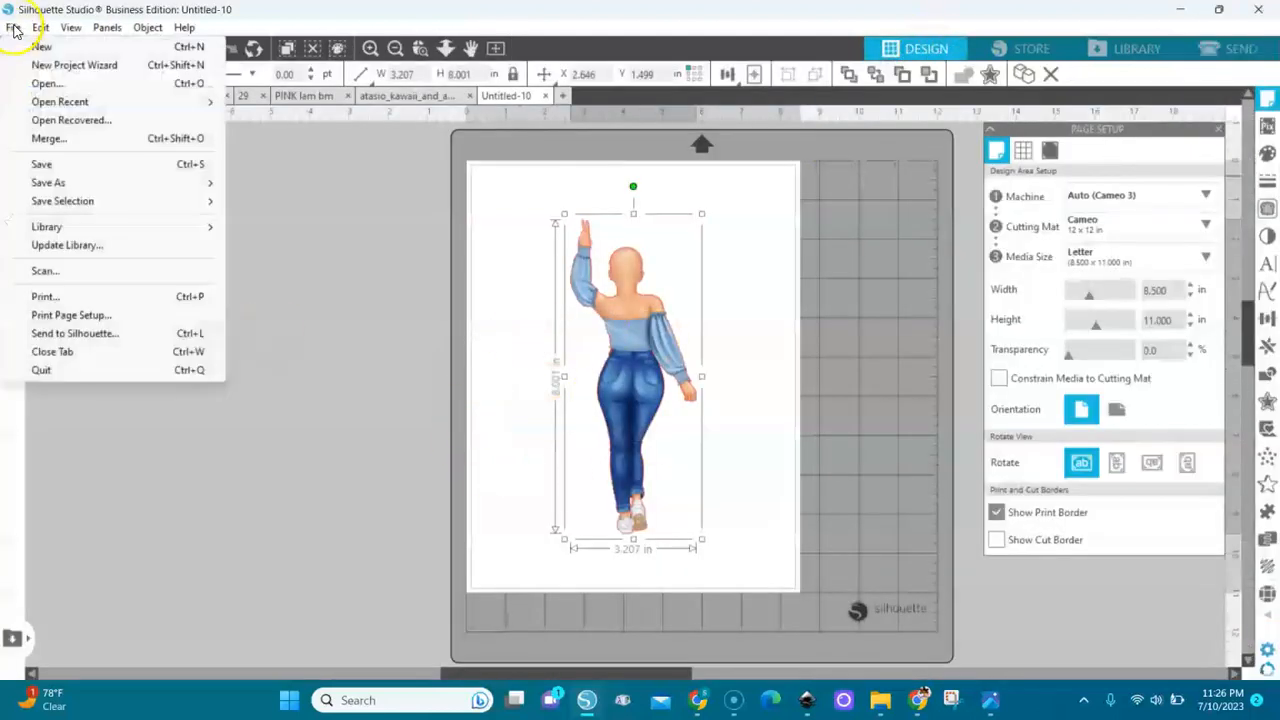
click(50, 140)
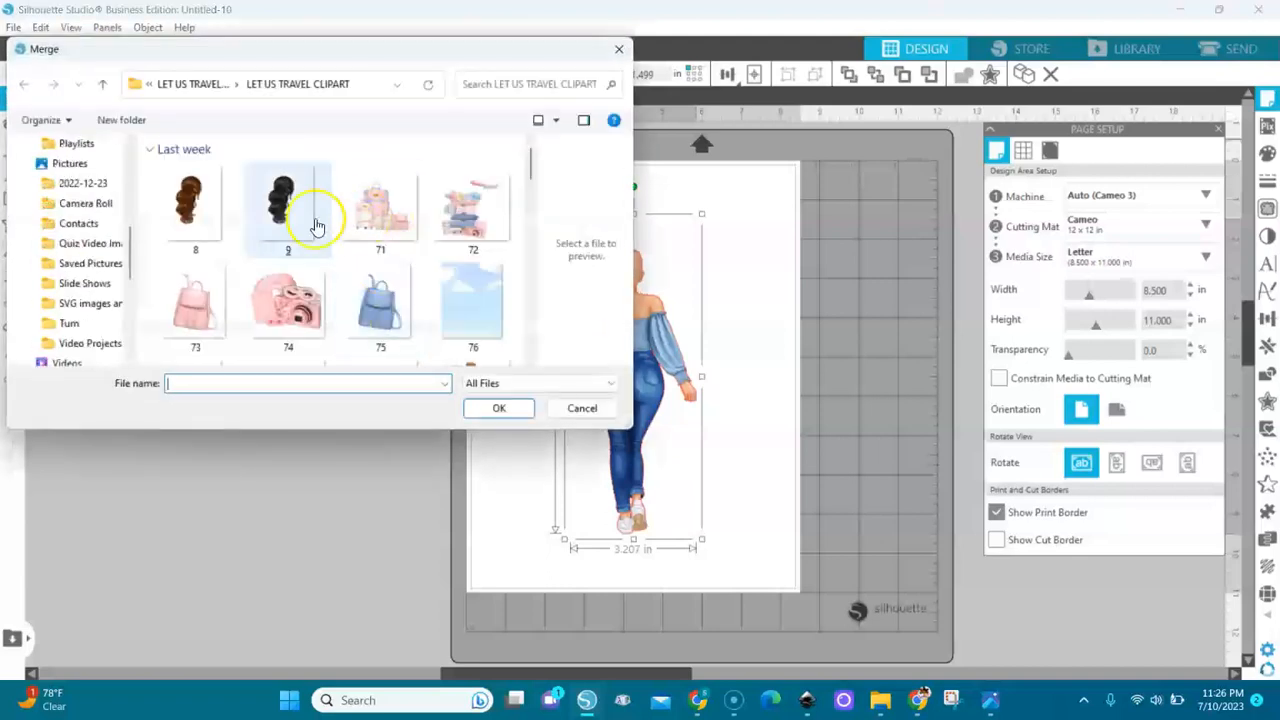
double_click(192, 200)
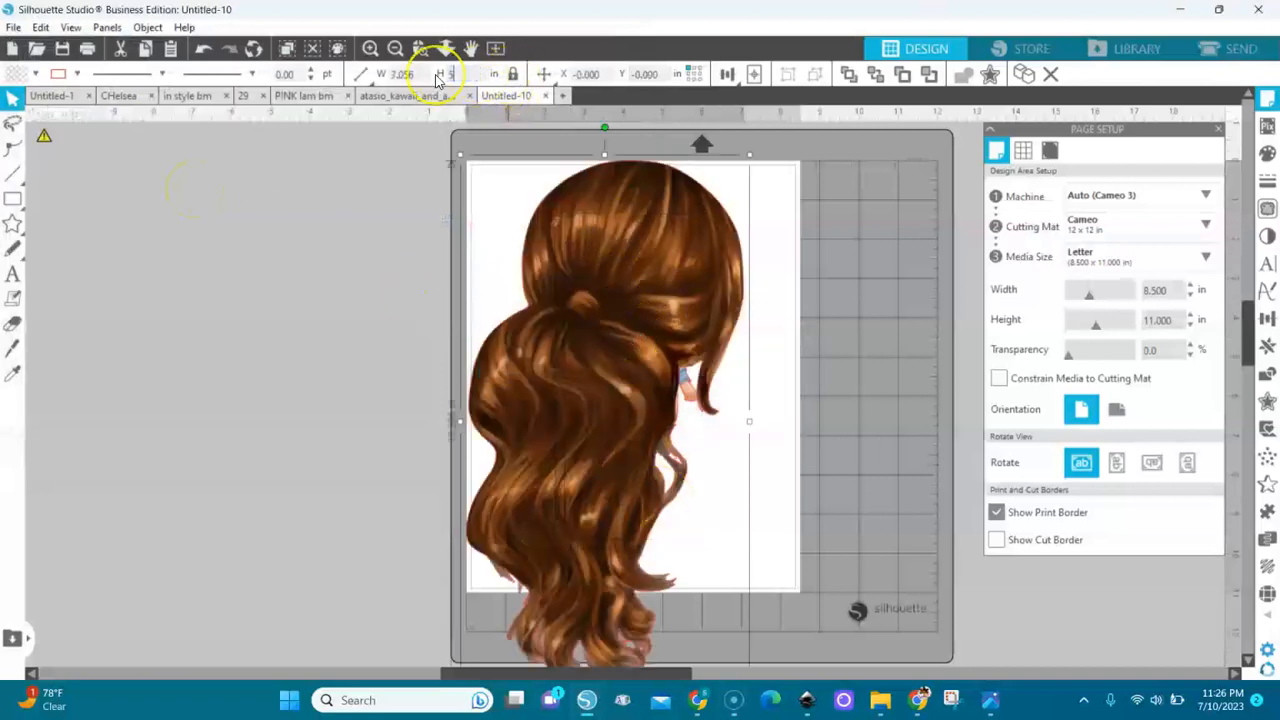
key(Return)
drag(665, 526, 616, 436)
drag(581, 389, 612, 290)
Merge the blue backpack image 75 and set its height to 5 in
click(14, 27)
click(45, 137)
double_click(387, 301)
drag(483, 75, 439, 75)
text(5)
key(Return)
Scale the blue backpack down to about 1.6 x 2.0 in and position it on the woman's back
drag(748, 517, 670, 372)
click(421, 49)
click(664, 312)
drag(630, 466, 617, 473)
scroll(1225, 371, down, 3)
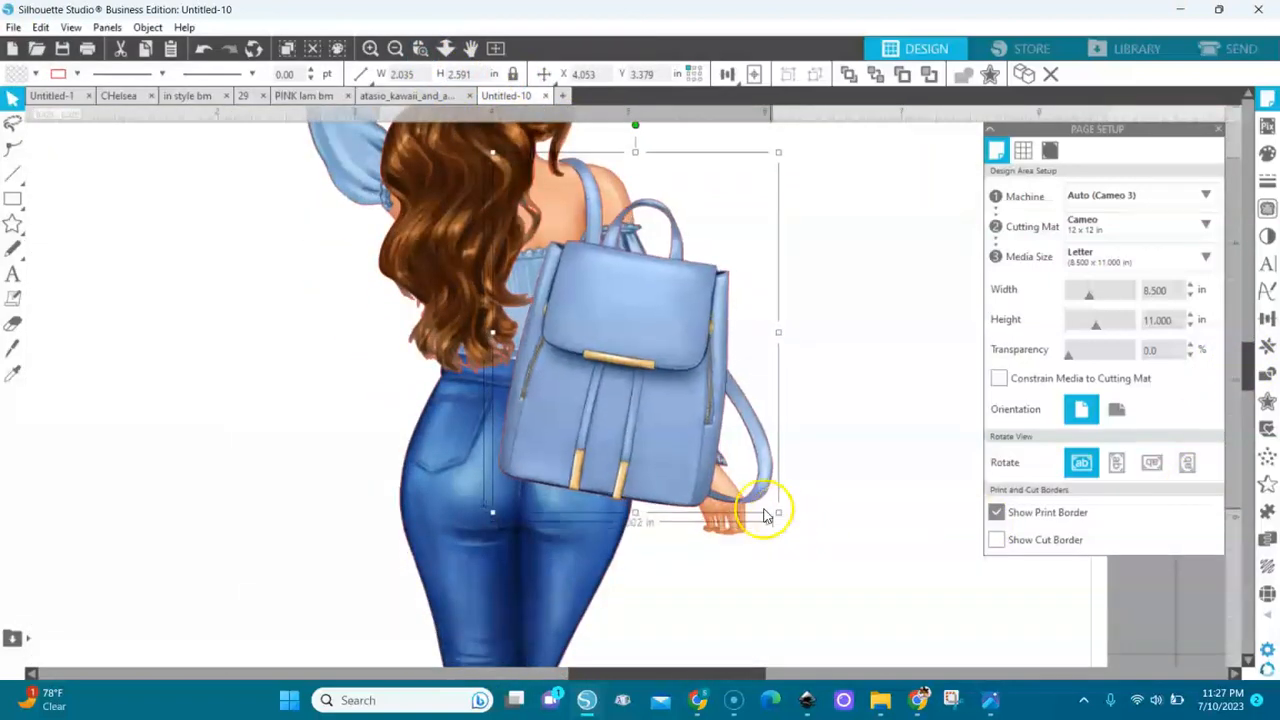
drag(772, 516, 723, 442)
drag(643, 375, 656, 379)
Merge the cream-and-pink suitcase image 31 from the LET US TRAVEL CLIPART folder and set its height to 5 in
click(13, 27)
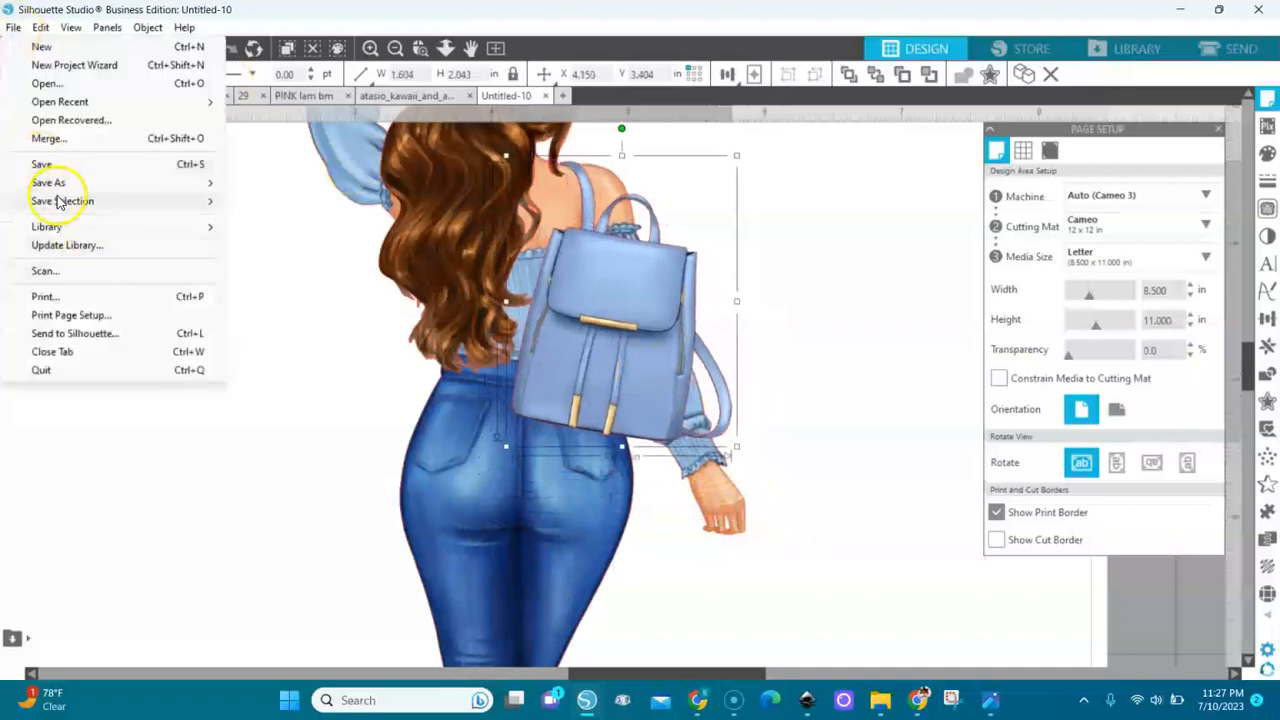
click(52, 143)
scroll(509, 271, down, 3)
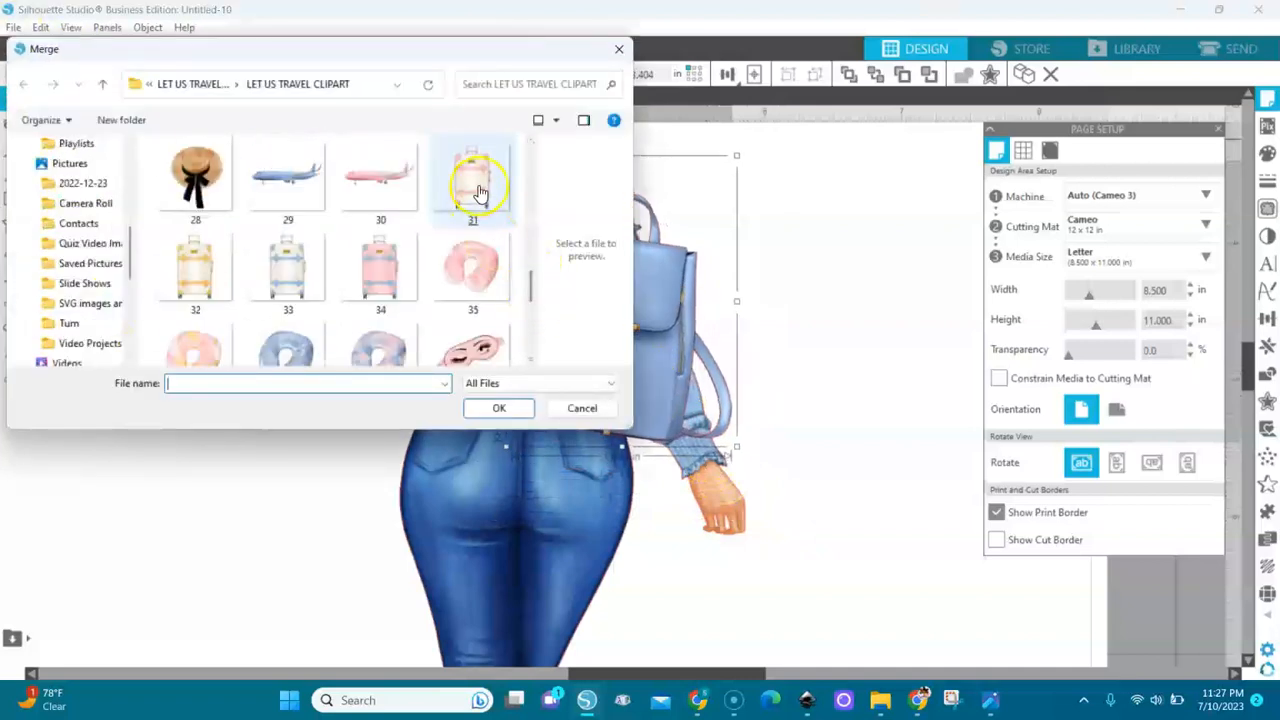
double_click(477, 194)
click(395, 49)
click(395, 49)
click(395, 49)
click(395, 49)
drag(736, 457, 440, 369)
text(5)
key(Return)
Scale the suitcase down to about 2.1 x 3.7 in, place its handle at the woman's lowered hand, and send it behind the figure
drag(386, 405, 612, 395)
click(495, 48)
drag(763, 565, 725, 525)
click(727, 531)
mouse_move(694, 472)
mouse_down()
mouse_move(705, 503)
mouse_move(712, 463)
mouse_up()
click(749, 293)
click(697, 470)
click(877, 74)
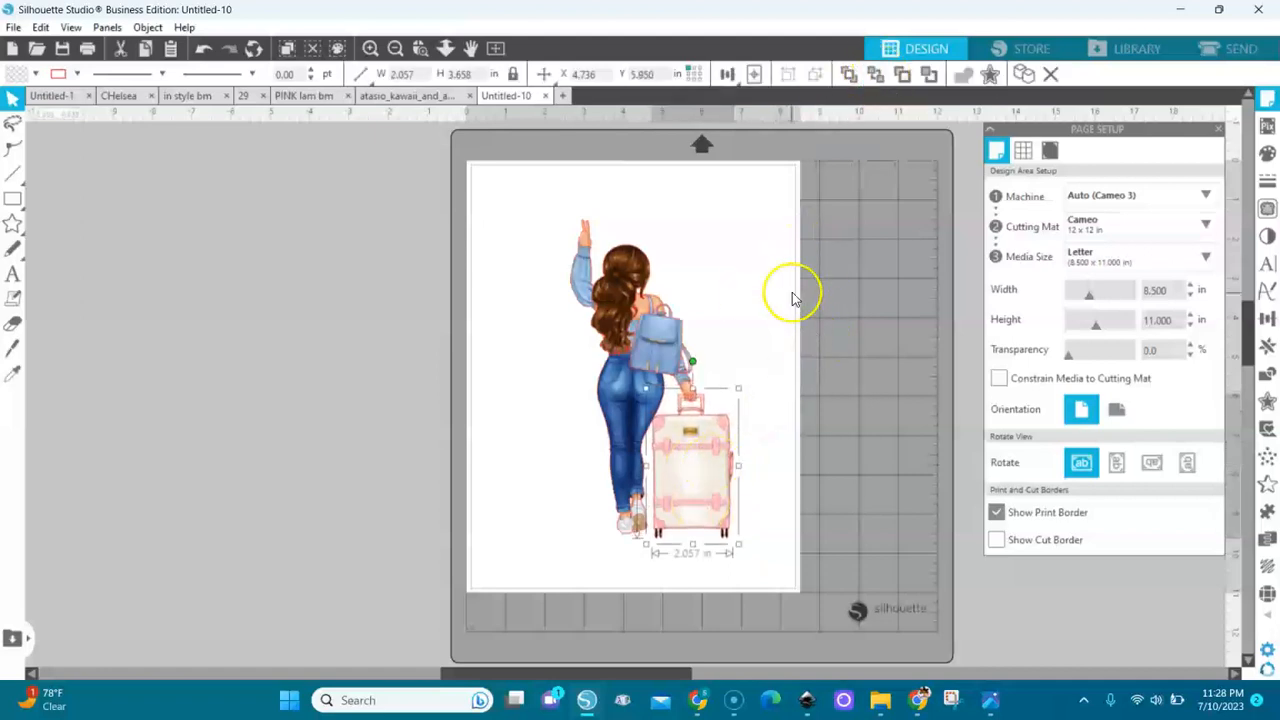
click(792, 292)
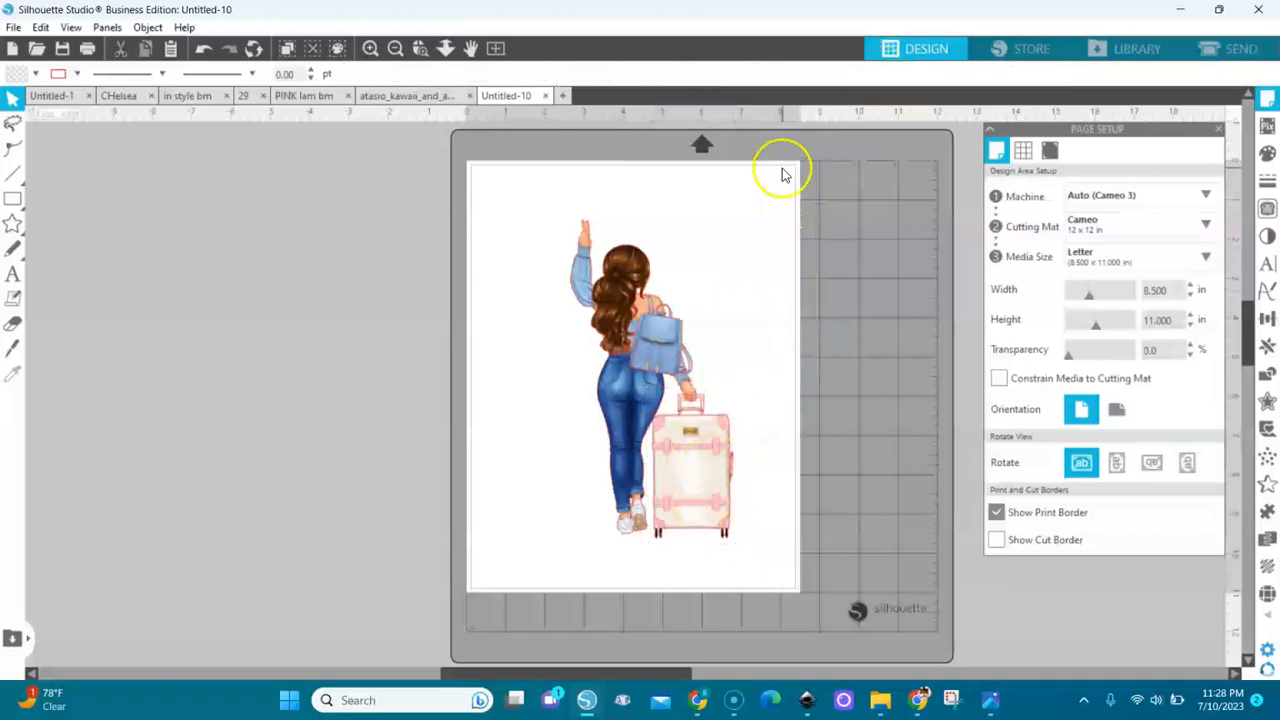
Move the whole assembled figure off the page and apply a 0.125 in offset with rounded corners around it
drag(811, 181, 532, 586)
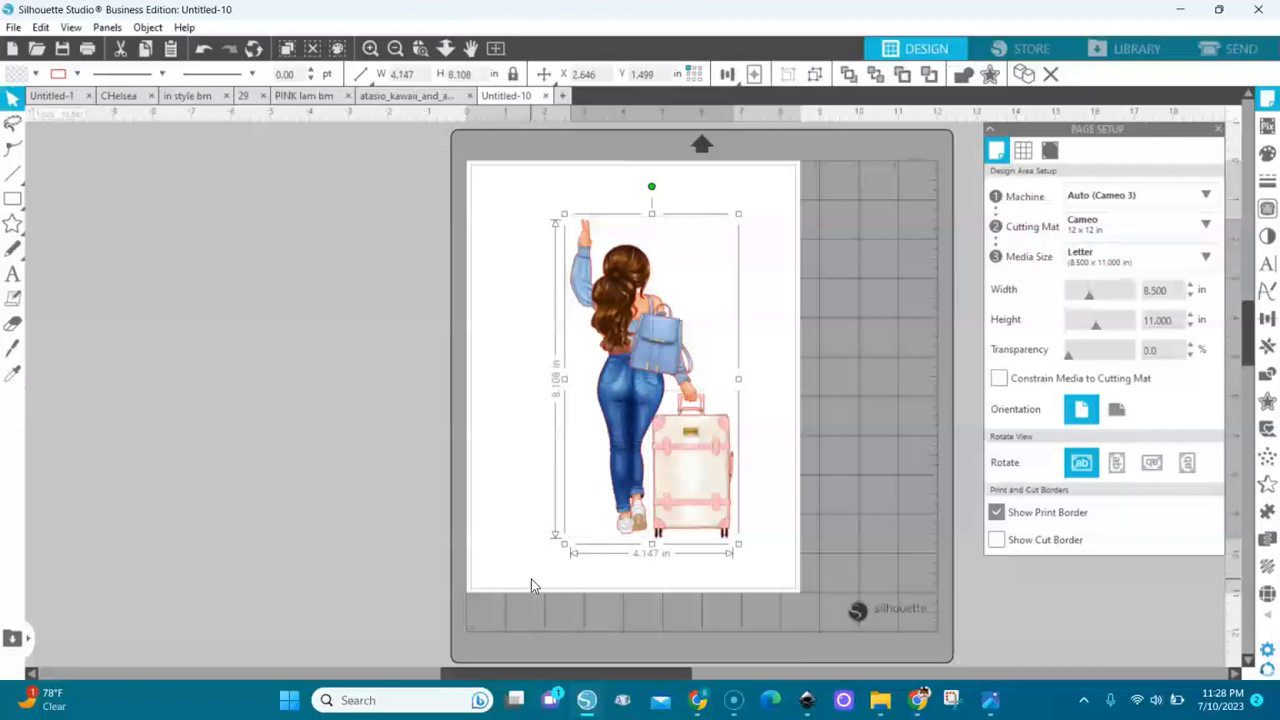
drag(698, 517, 398, 520)
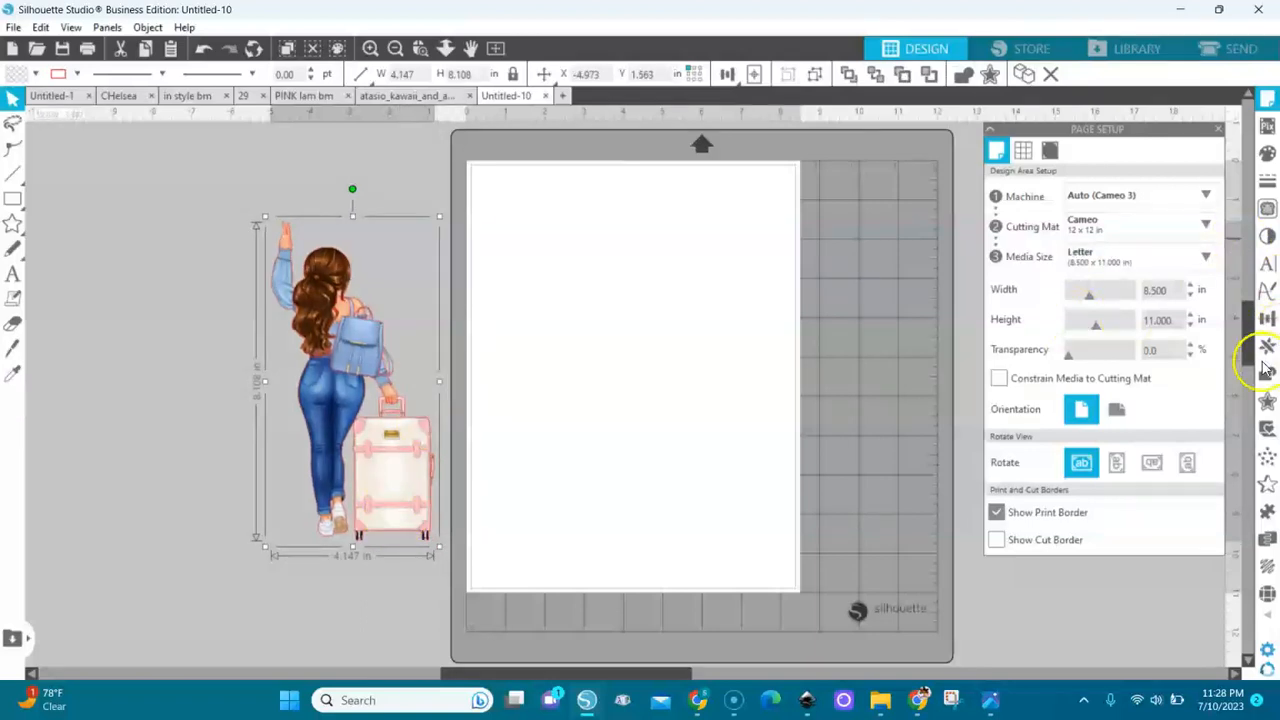
click(1264, 398)
click(1030, 176)
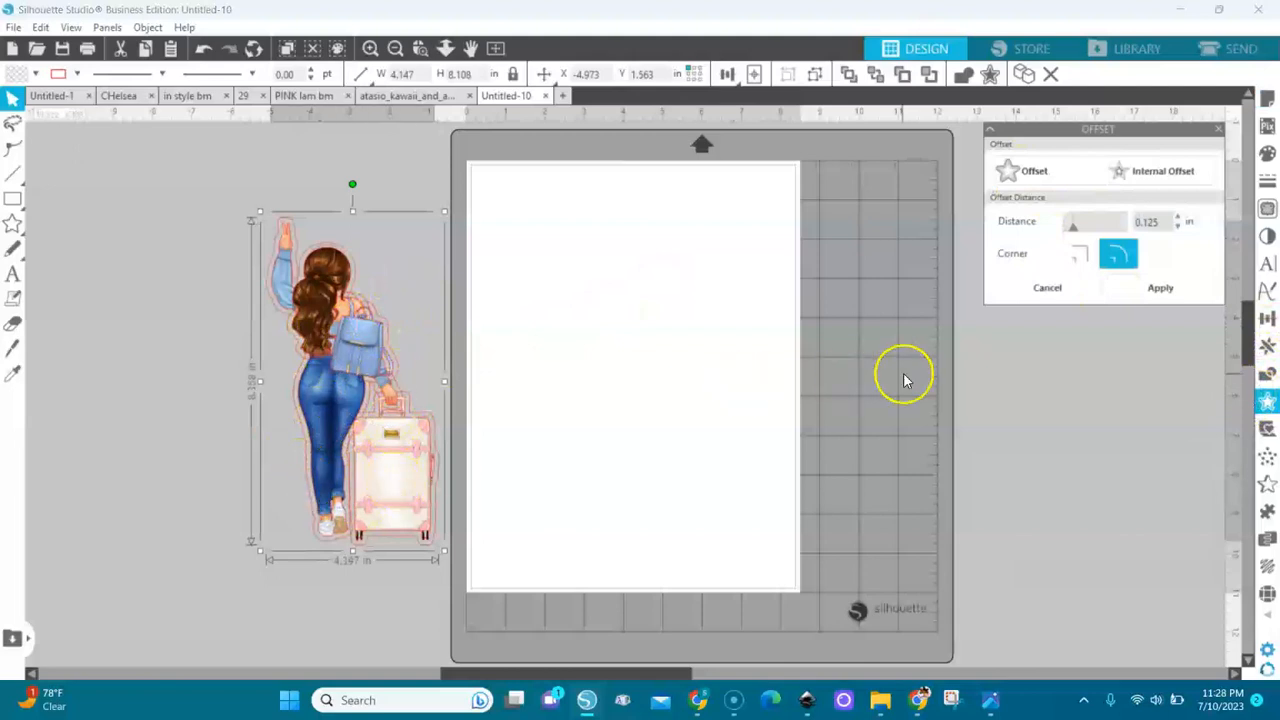
click(1161, 289)
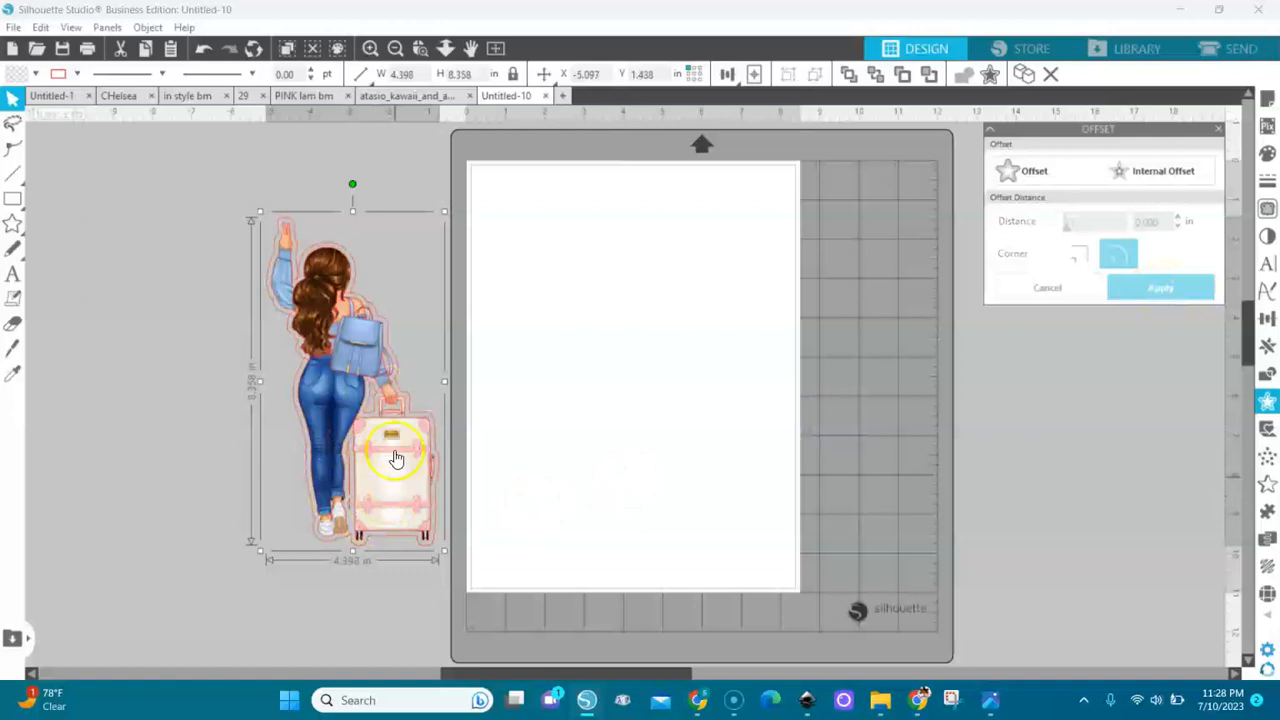
Fill the offset with white and check the gaps around the legs and suitcase
click(34, 76)
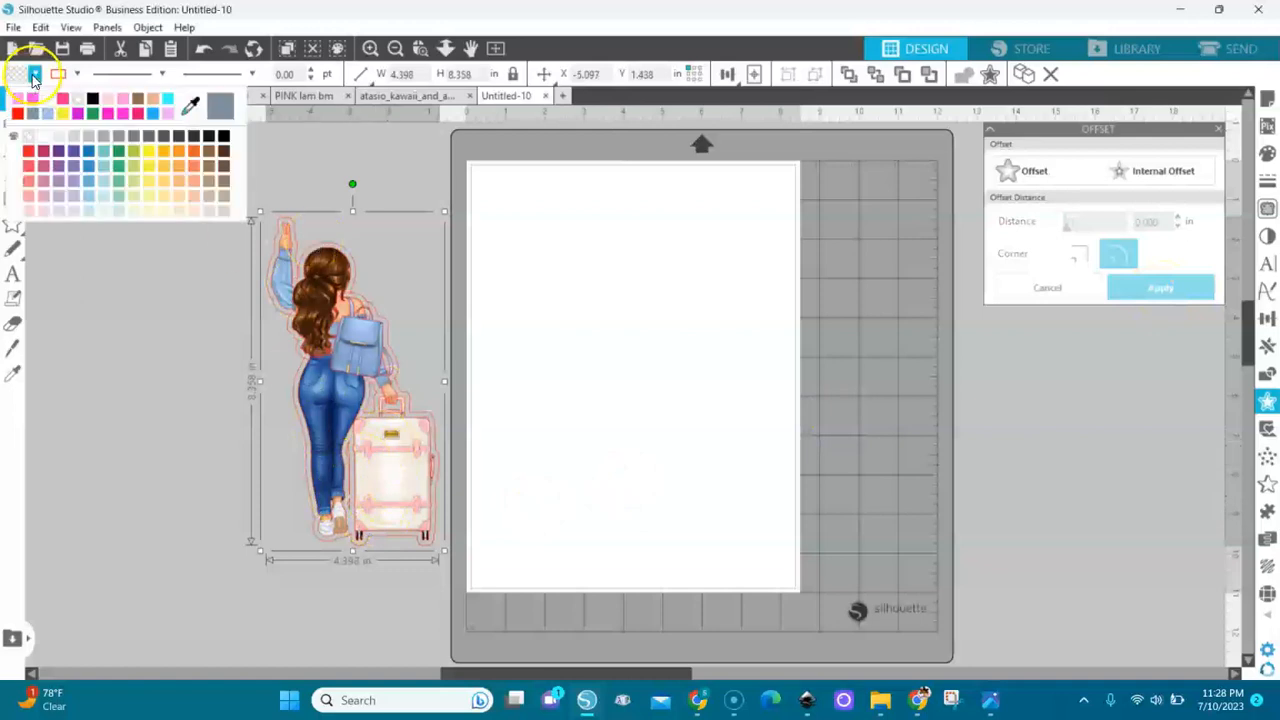
click(44, 96)
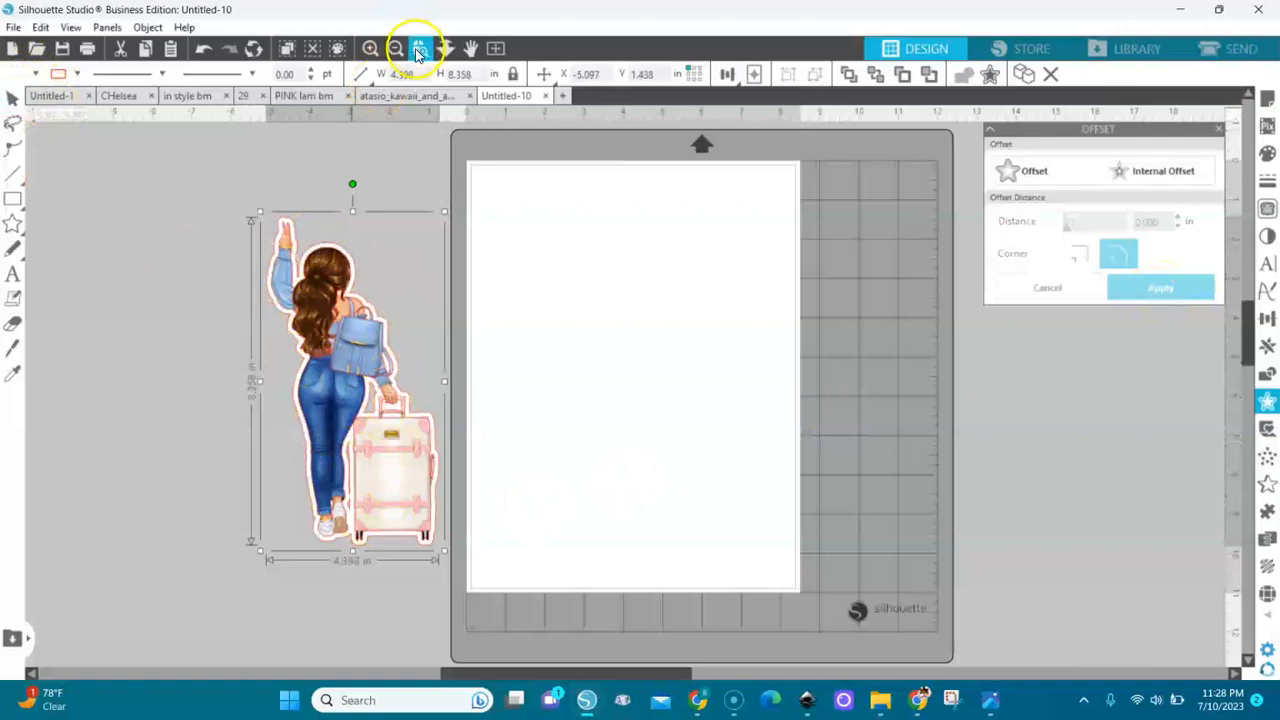
click(367, 402)
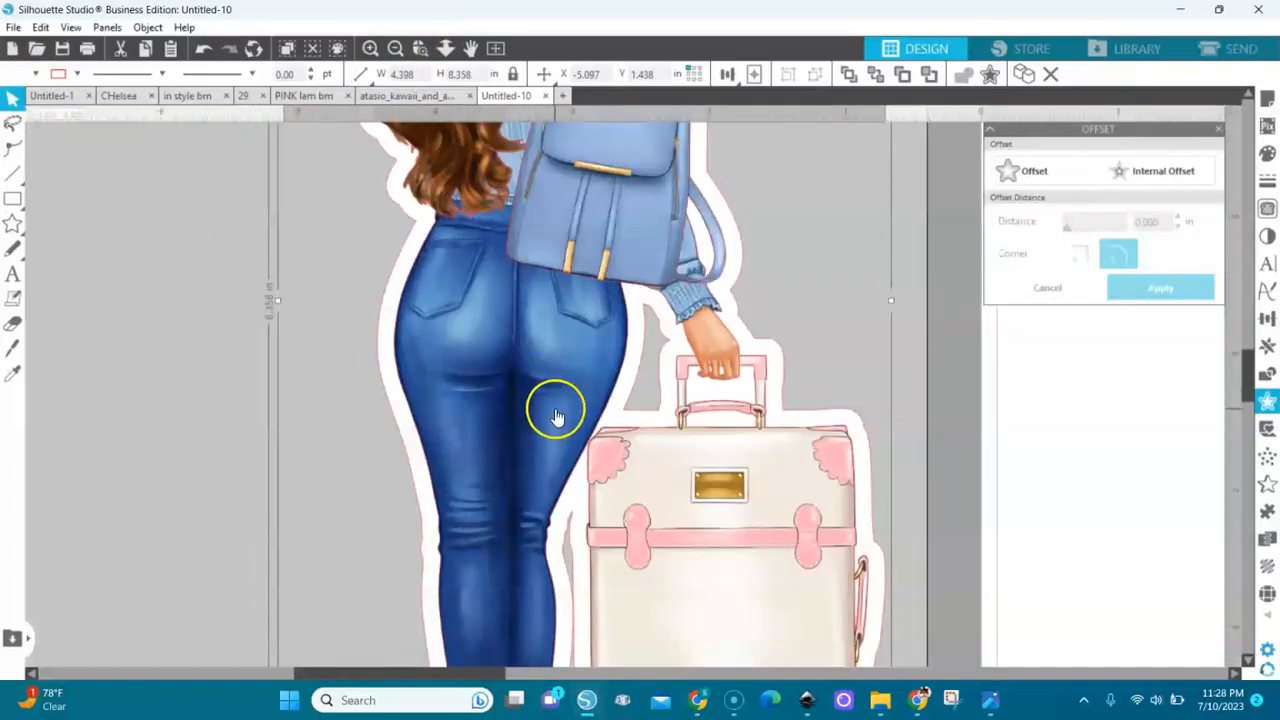
scroll(622, 518, down, 1)
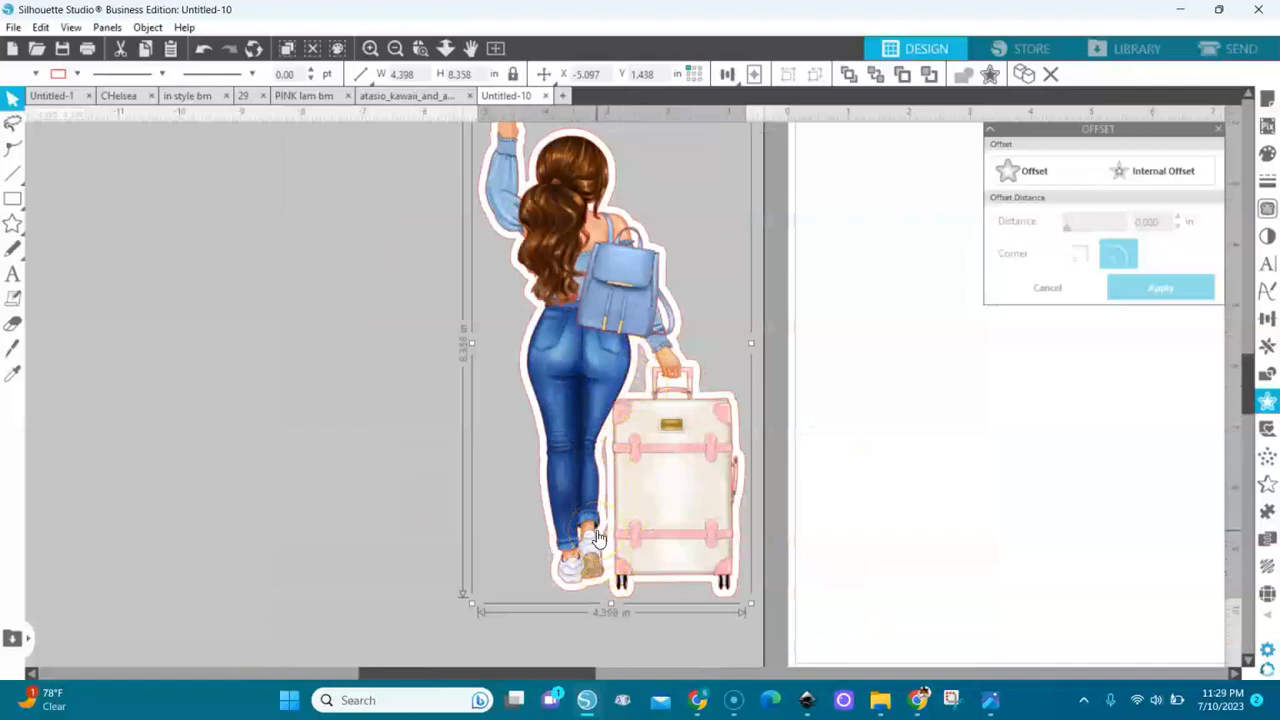
Release the offset's compound path and delete the two small inner pieces between the leg and the suitcase
click(709, 328)
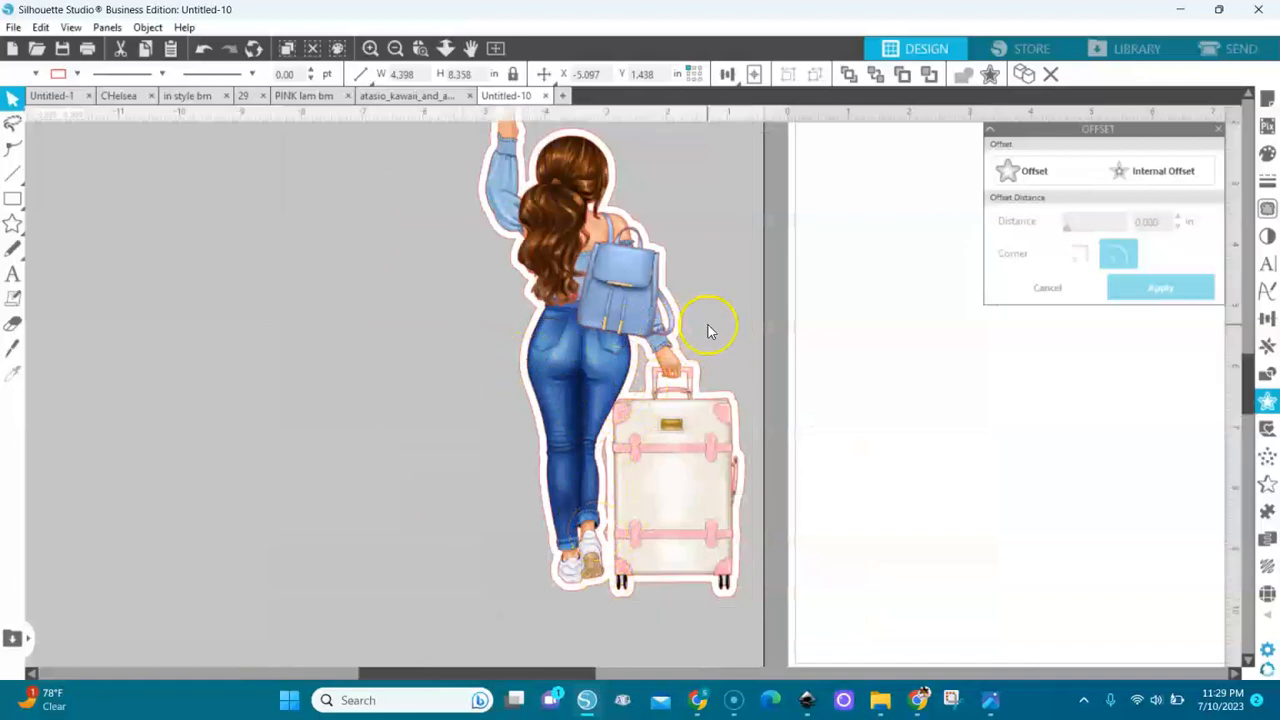
click(684, 322)
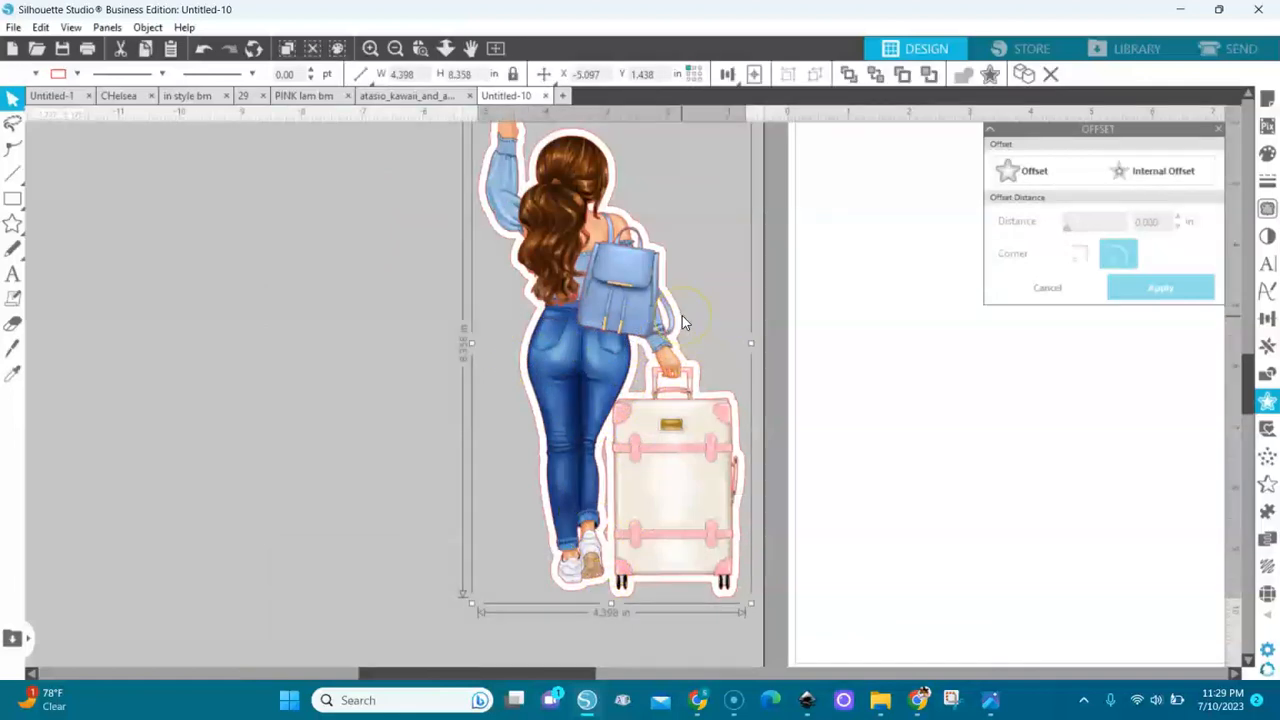
right_click(416, 276)
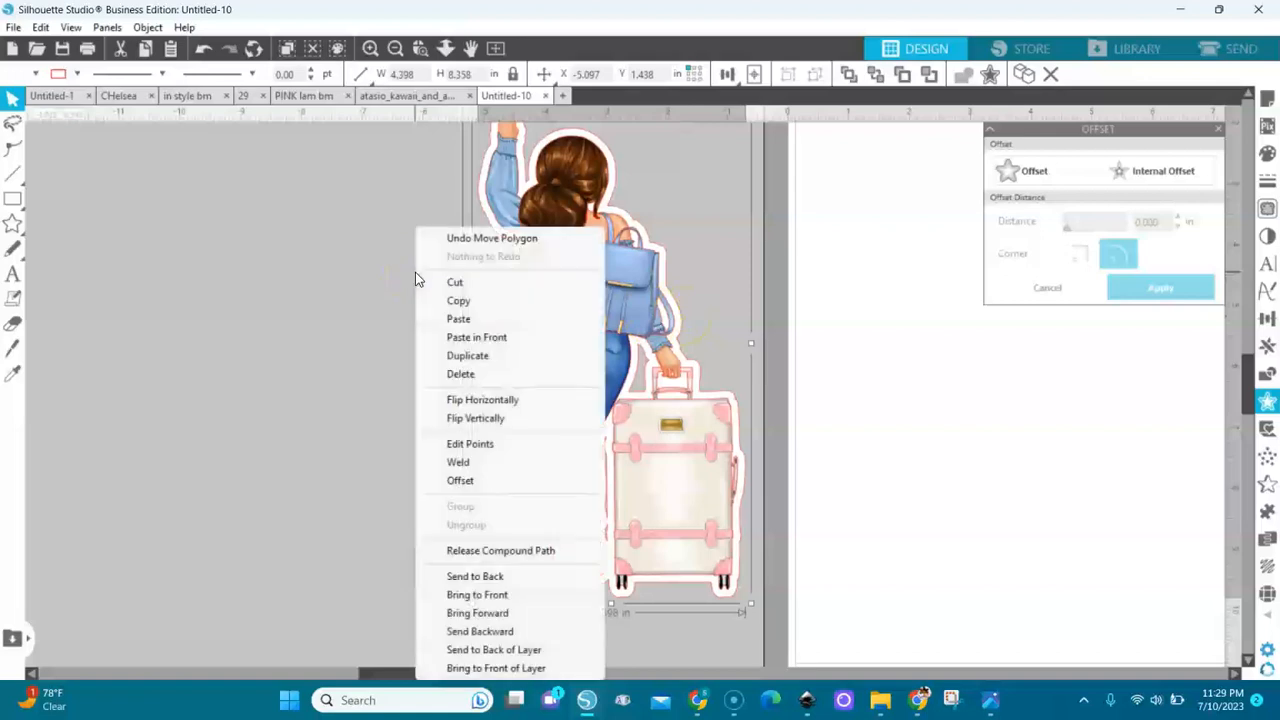
click(466, 551)
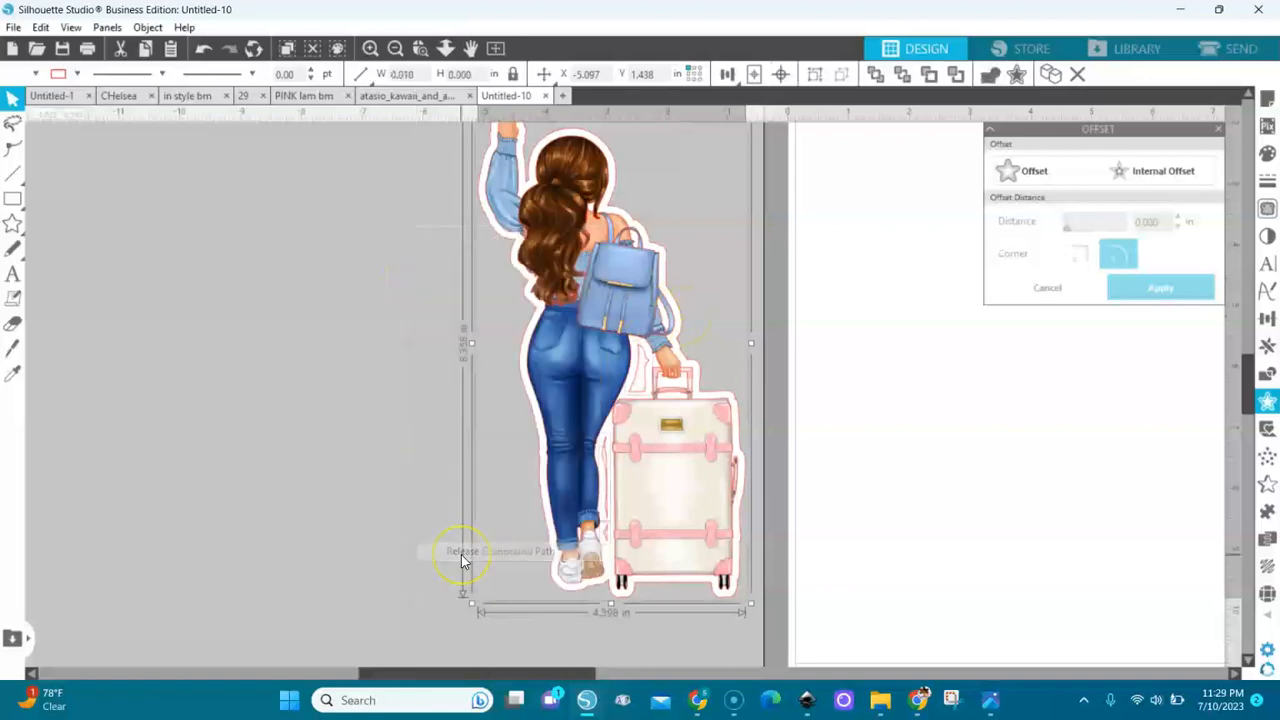
click(258, 395)
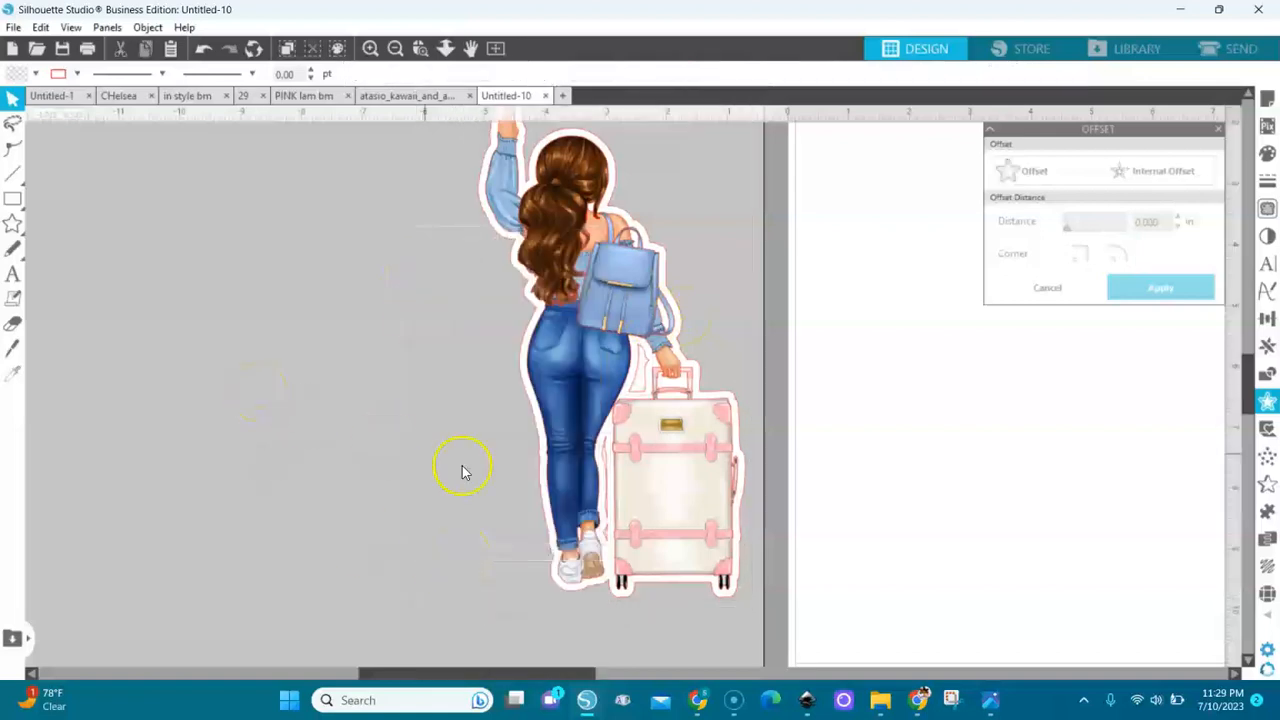
click(610, 478)
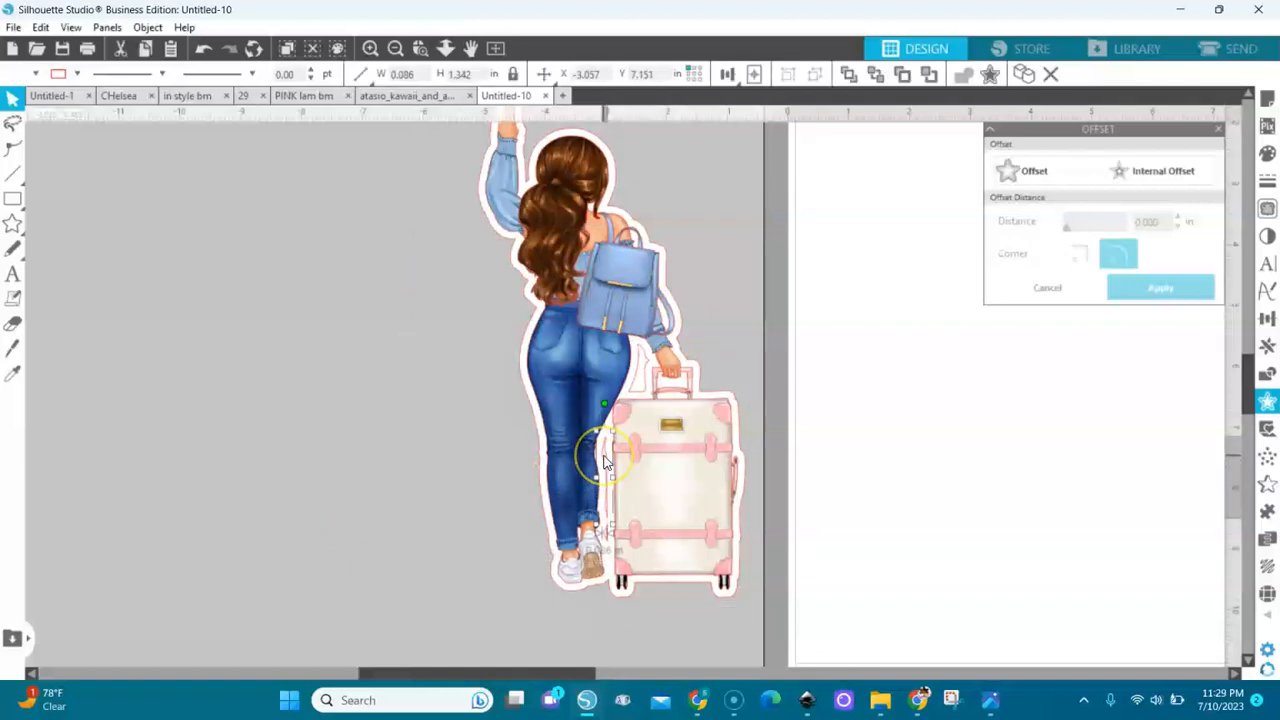
key(Delete)
click(606, 541)
key(Delete)
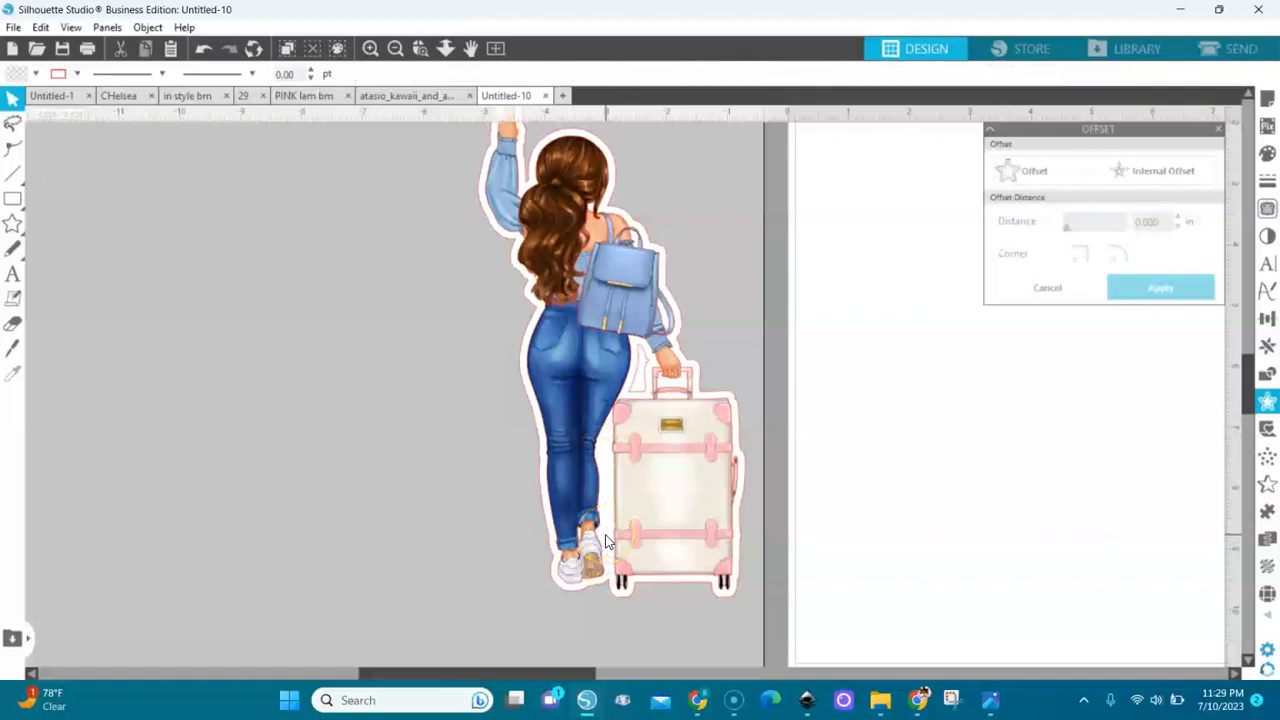
Make a compound path from the offset body and the remaining inner piece between the hip and the arm
click(643, 386)
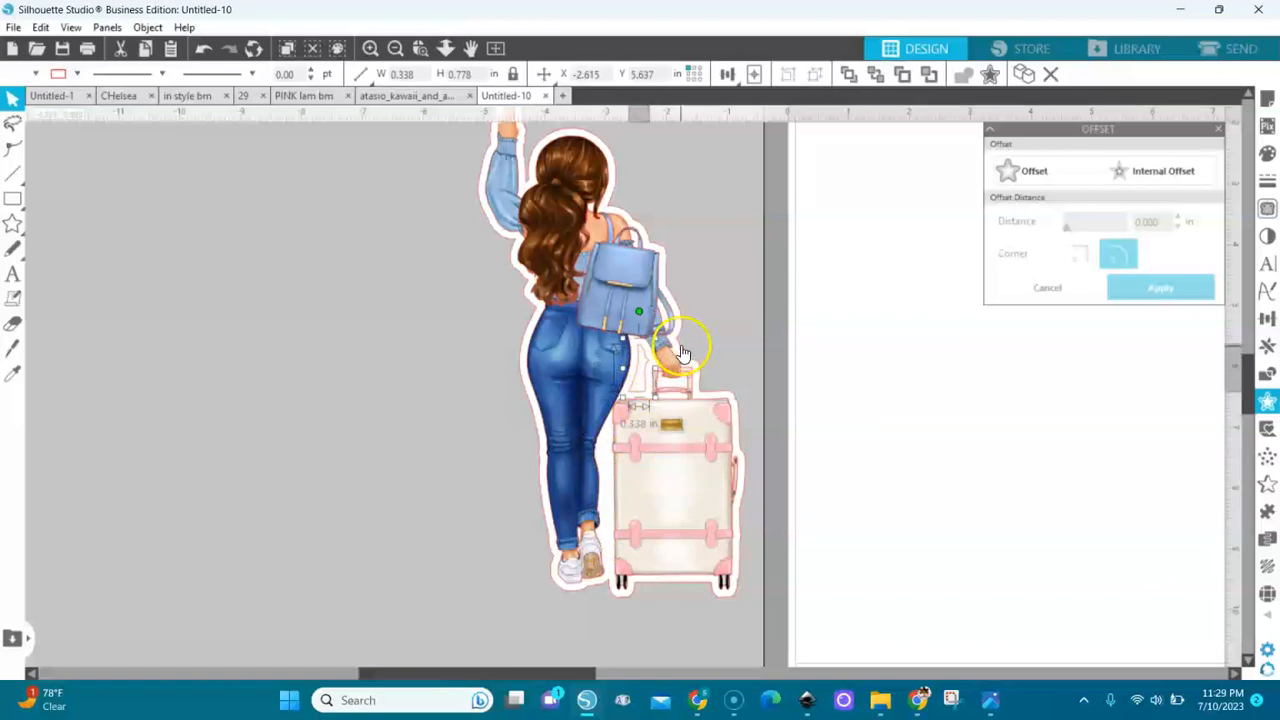
click(683, 352)
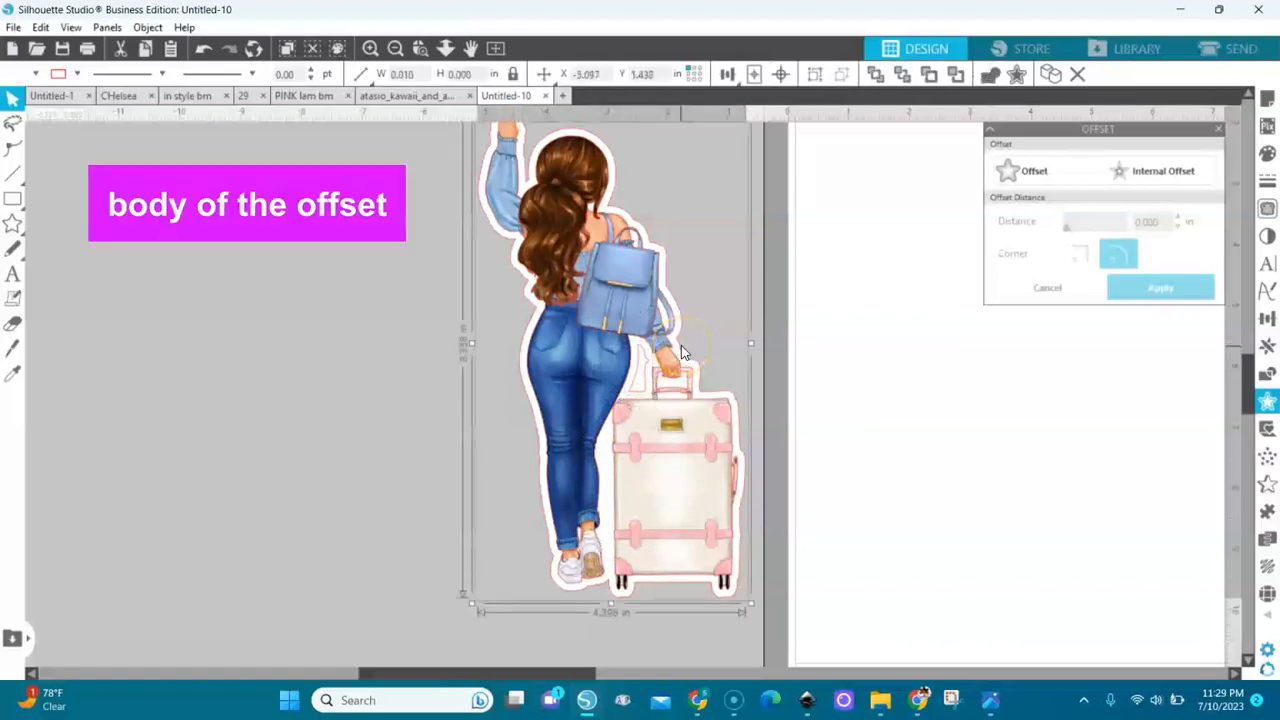
right_click(401, 262)
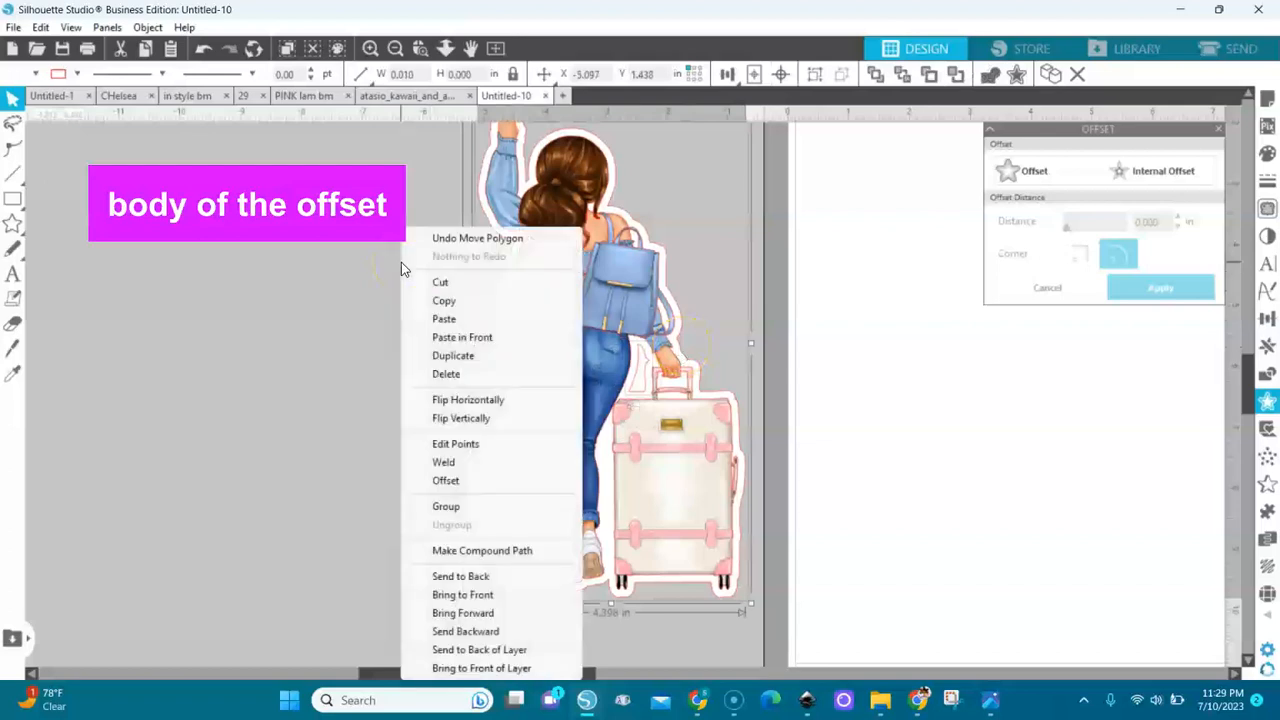
click(468, 551)
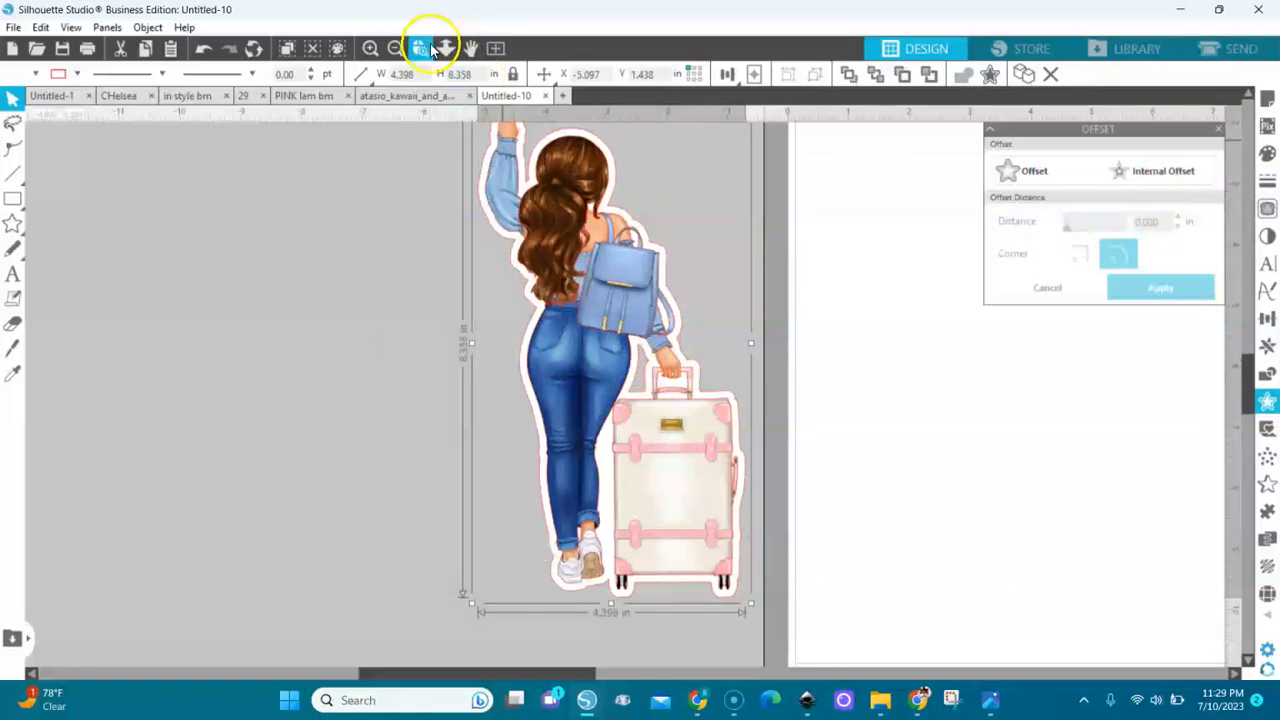
Add a text object with the person's first name in the empty area beside the figure
click(398, 50)
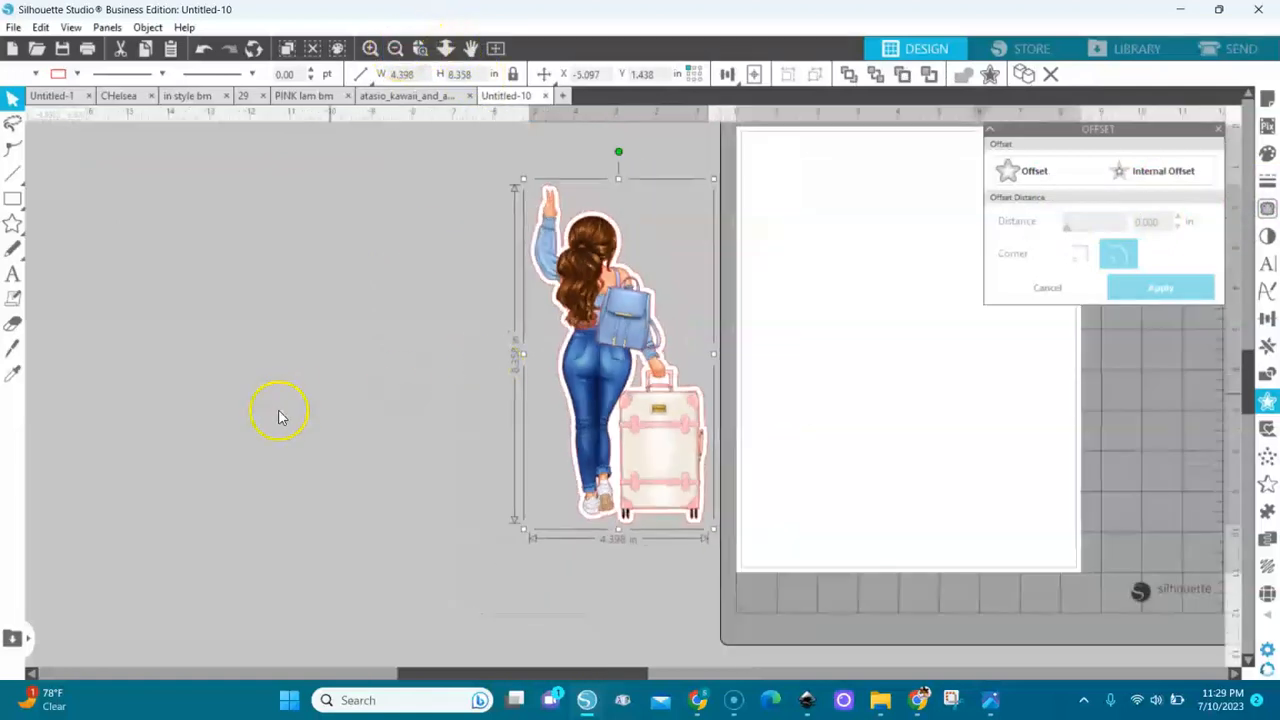
click(15, 277)
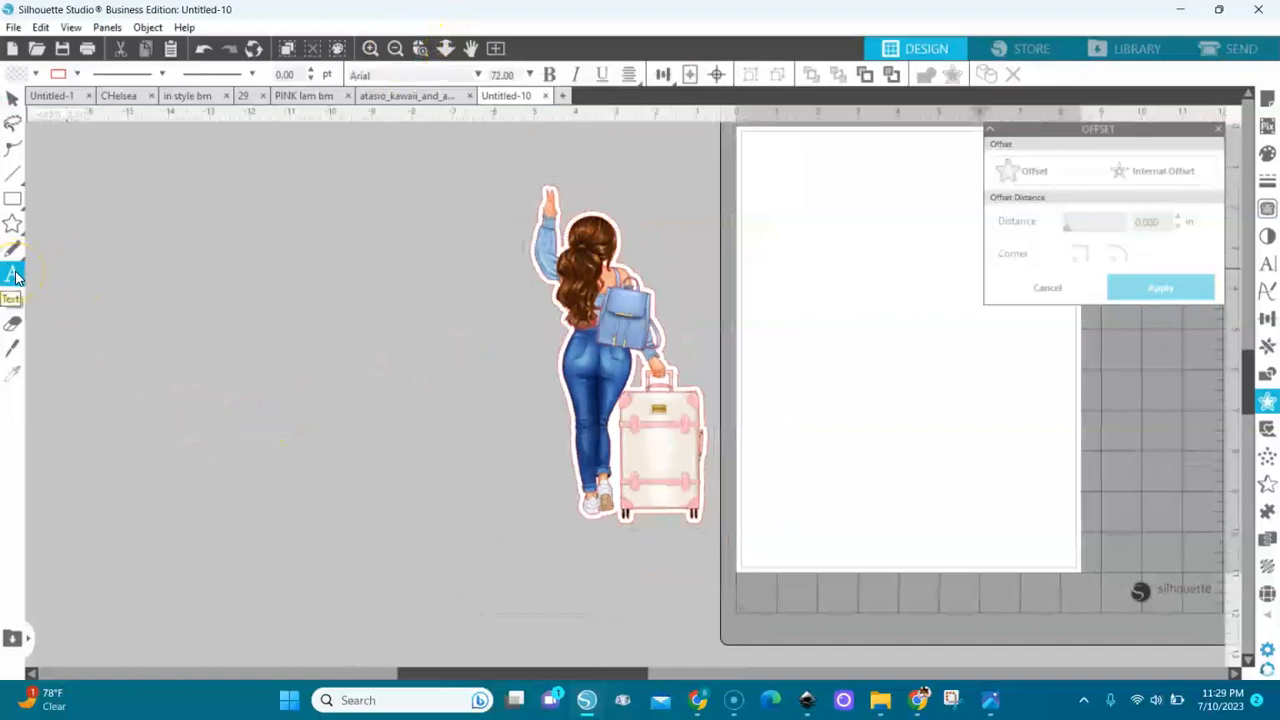
key(Escape)
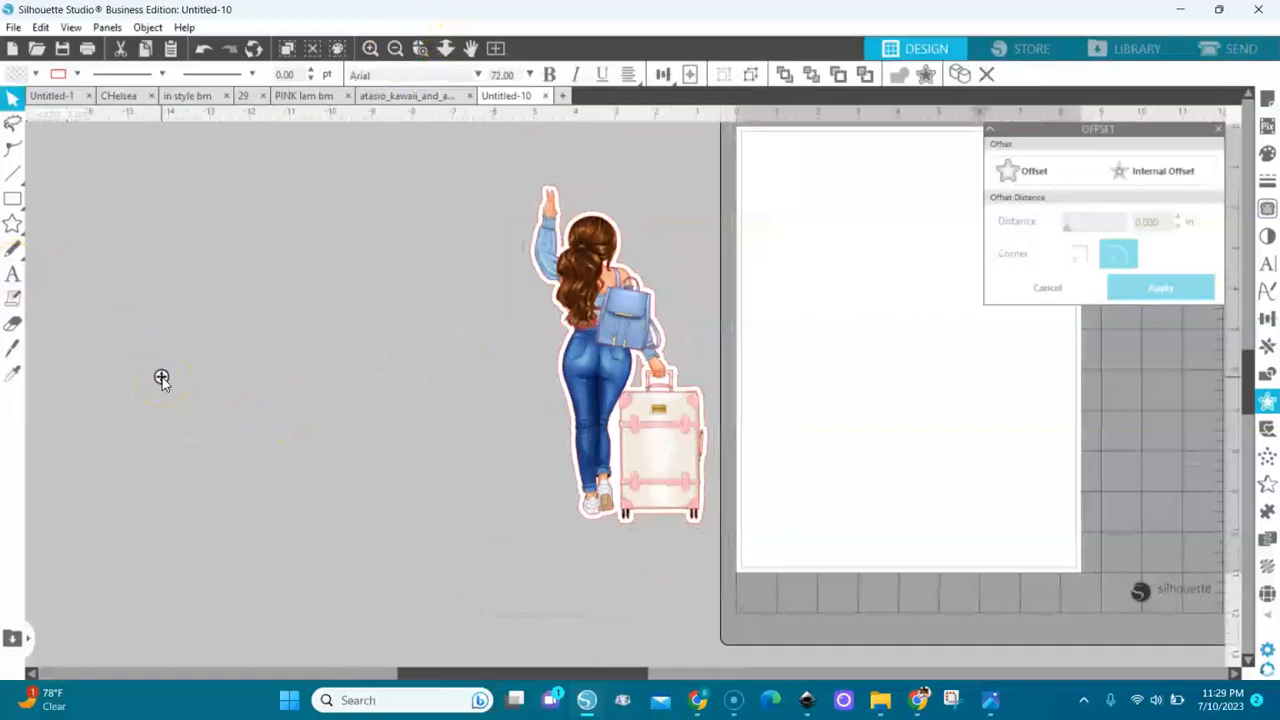
click(161, 378)
text(Chels)
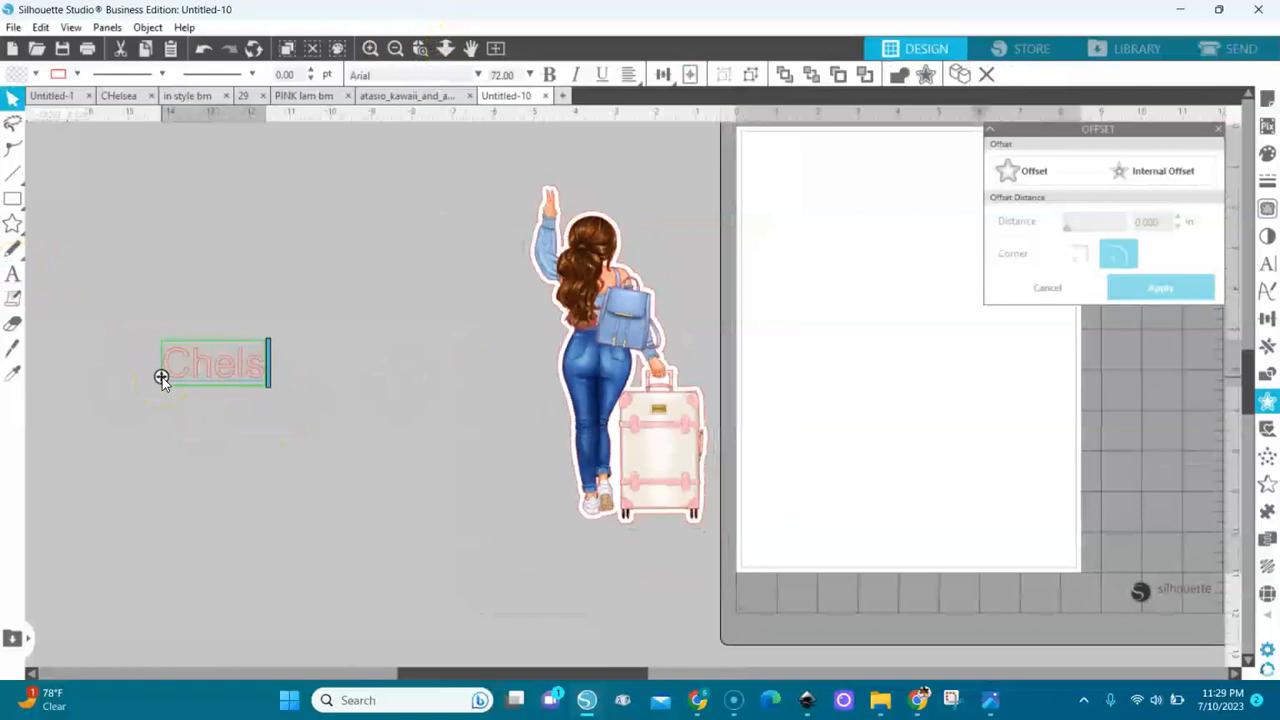
text(ae)
click(229, 449)
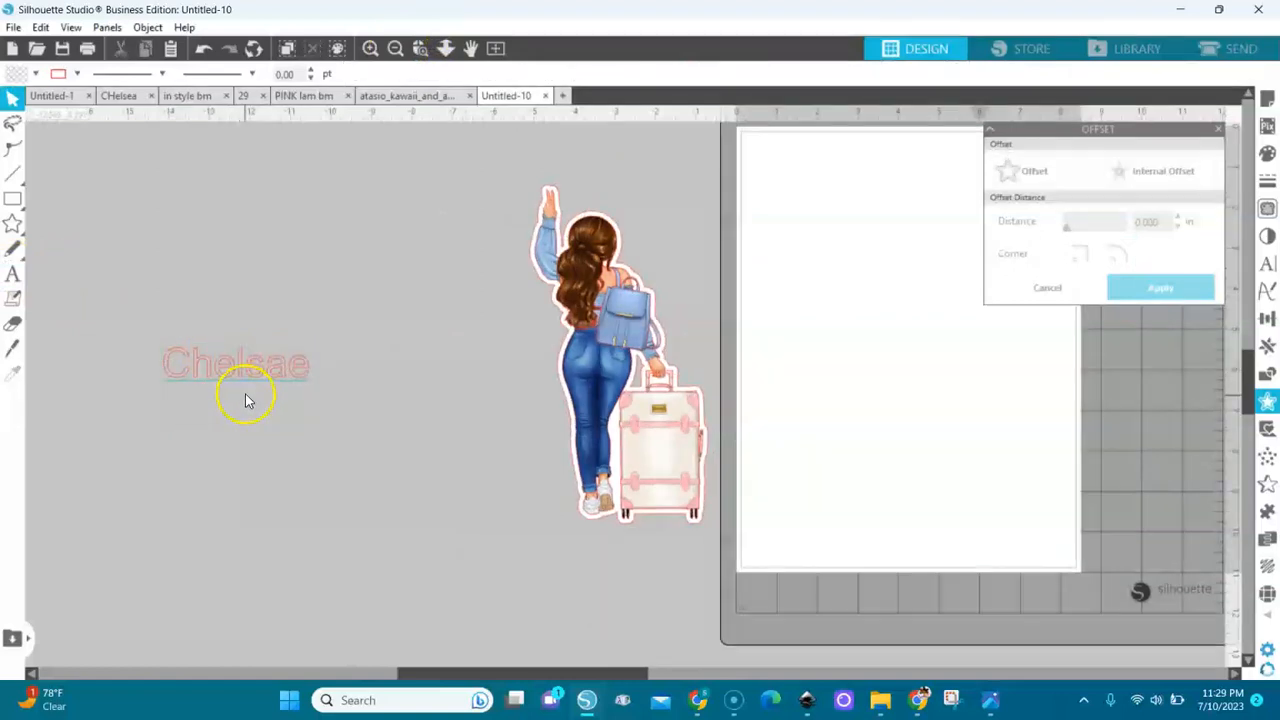
Correct the spelling of the last letters in the name text and select the text object
double_click(298, 367)
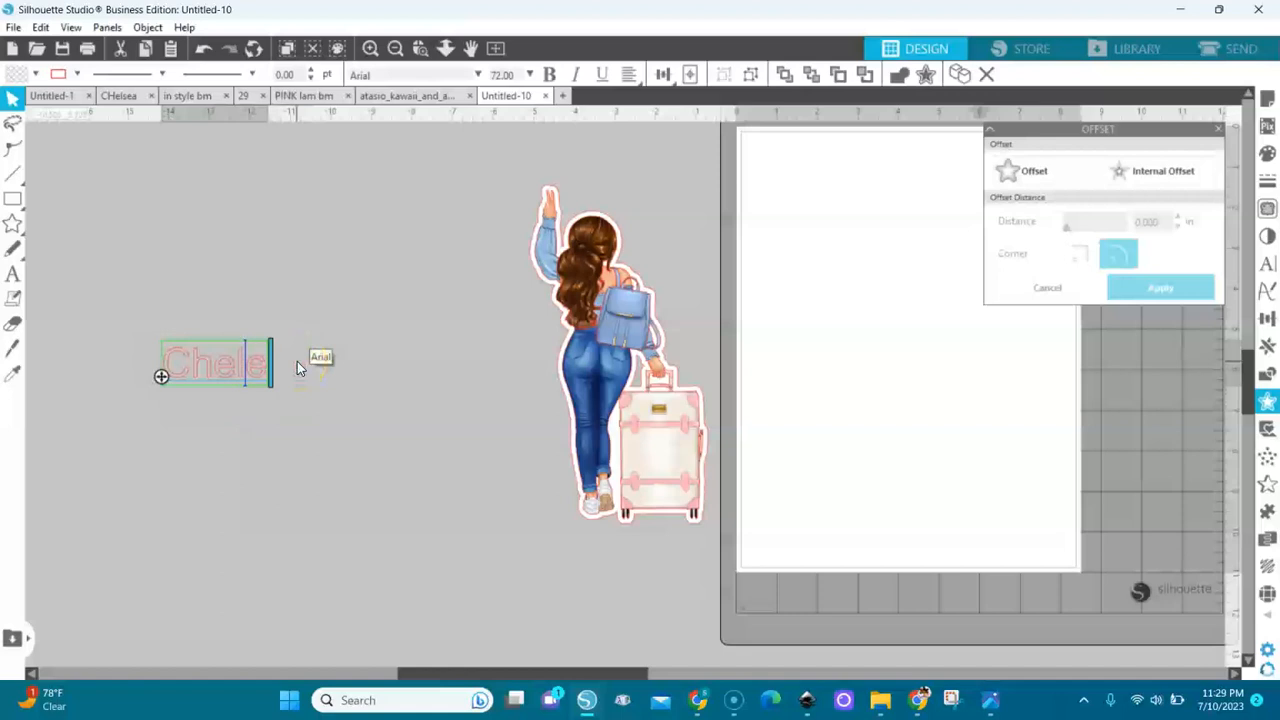
key(Left)
text(se)
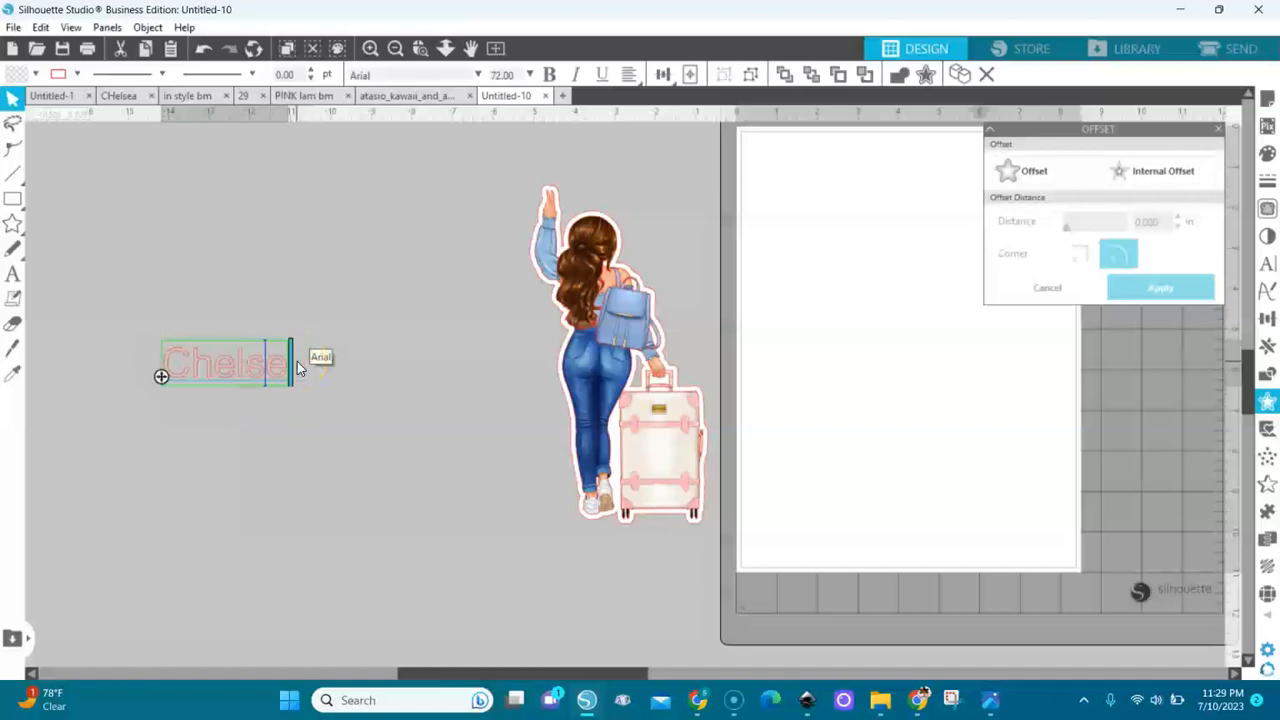
text(a)
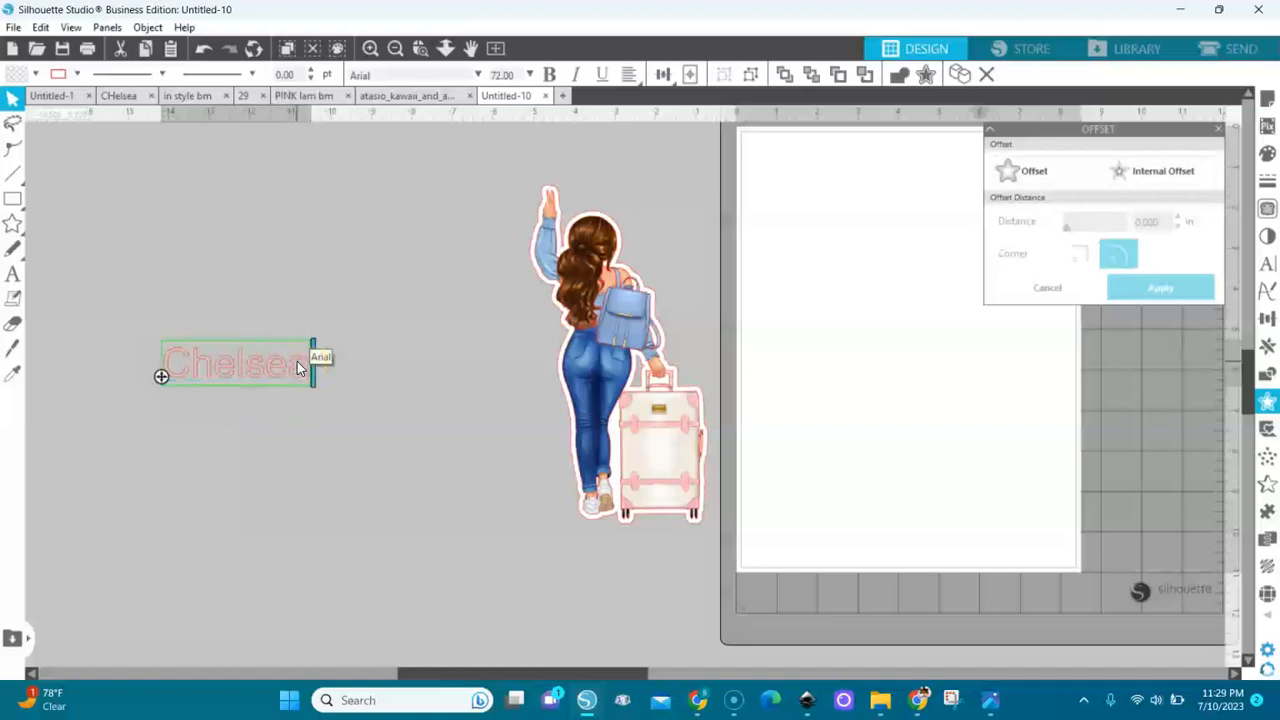
click(370, 420)
click(297, 368)
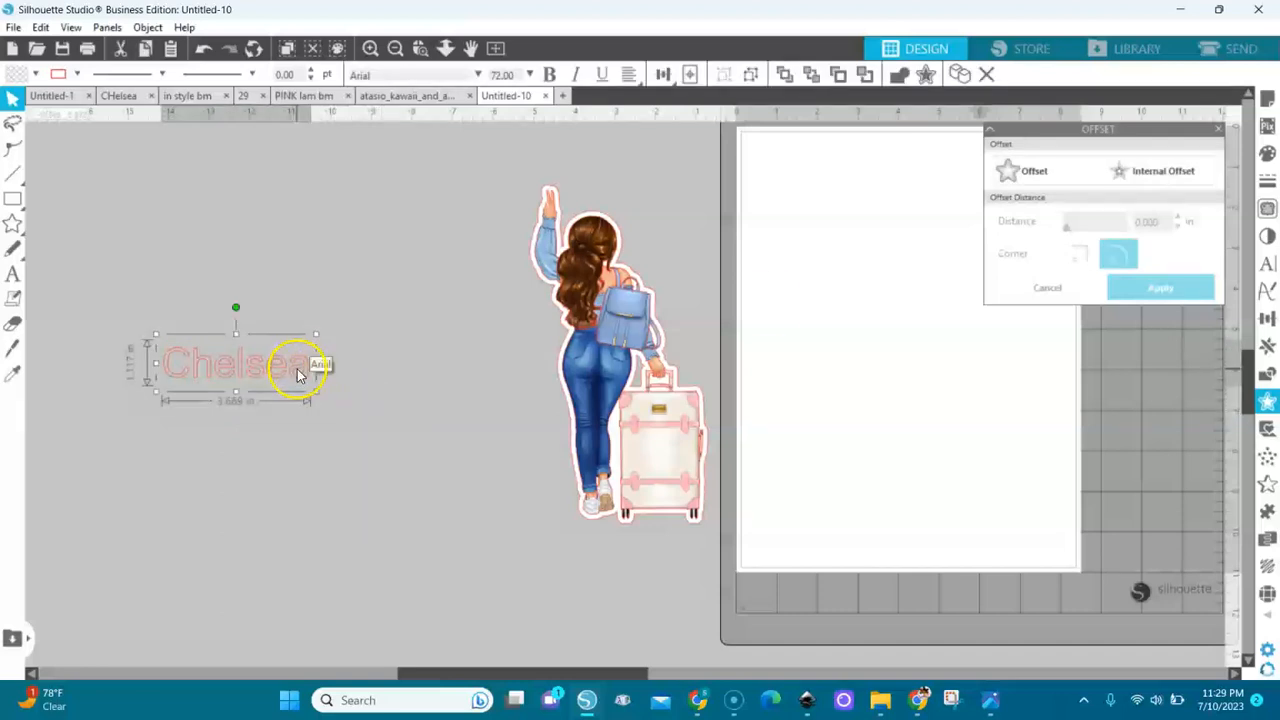
Set the name text's font to Gill Sans Ultra Bold and fill it with the peach skin colour sampled from the figure
click(1264, 262)
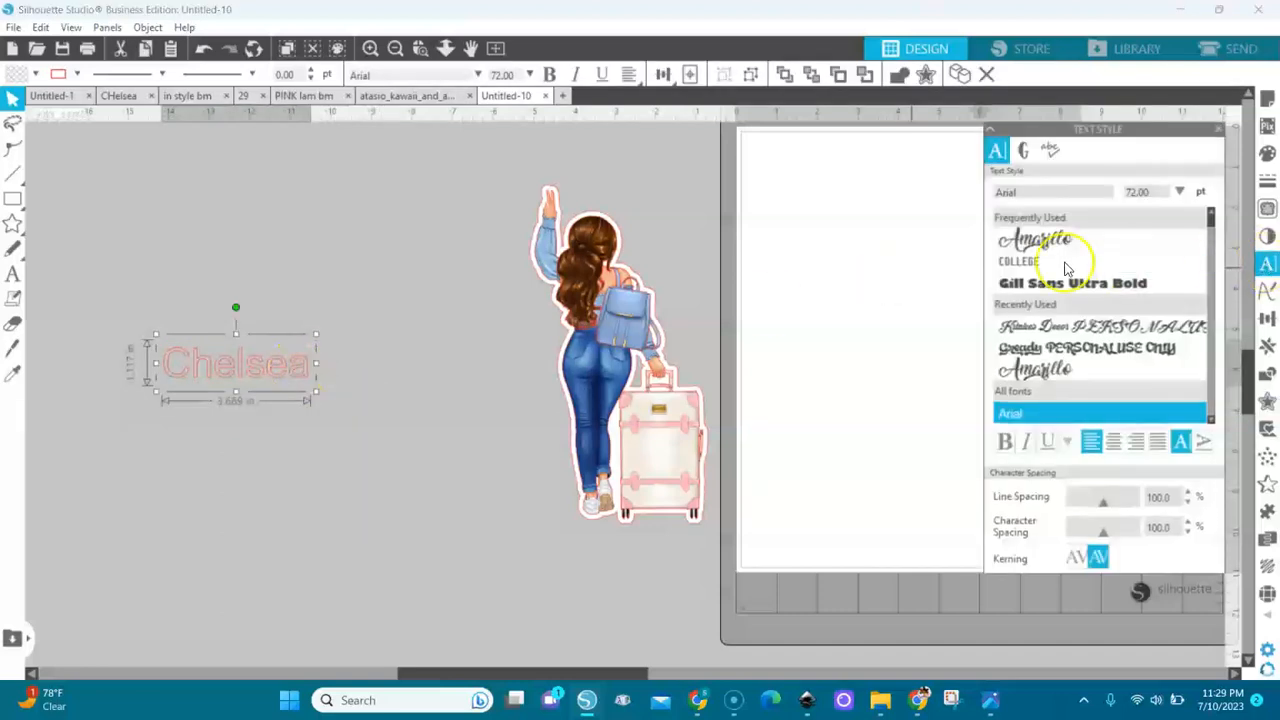
click(1042, 288)
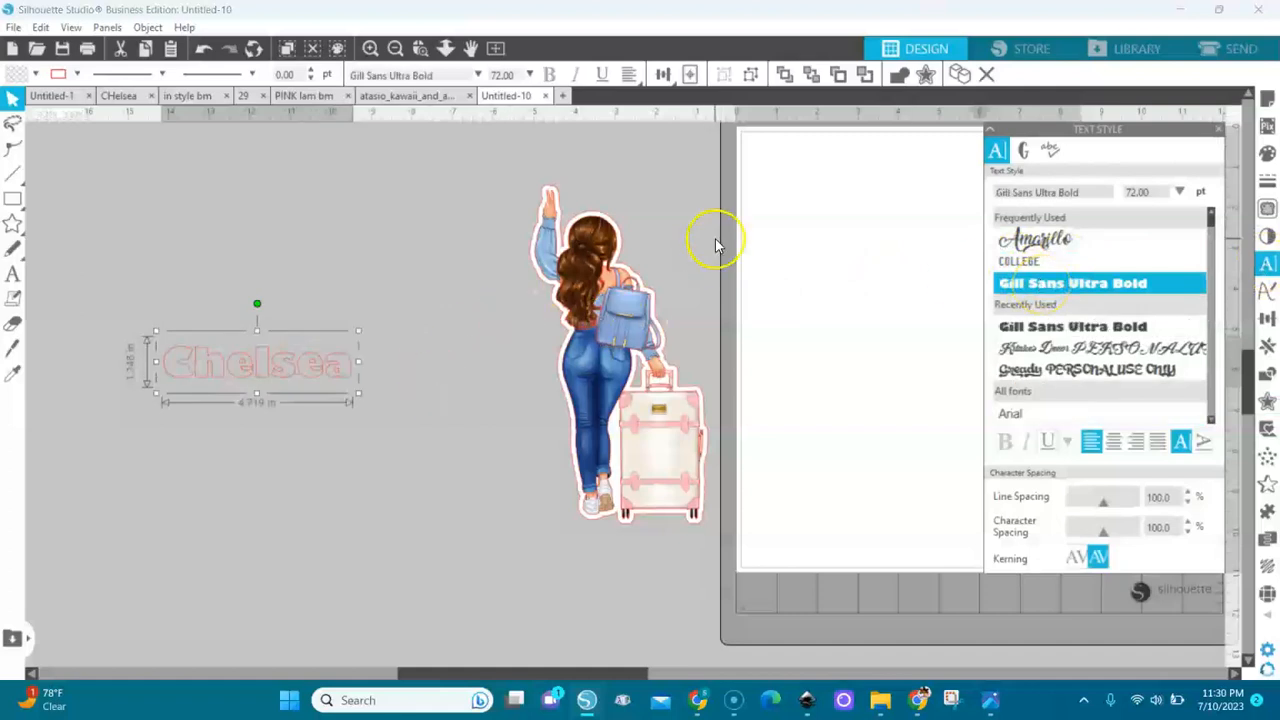
click(34, 75)
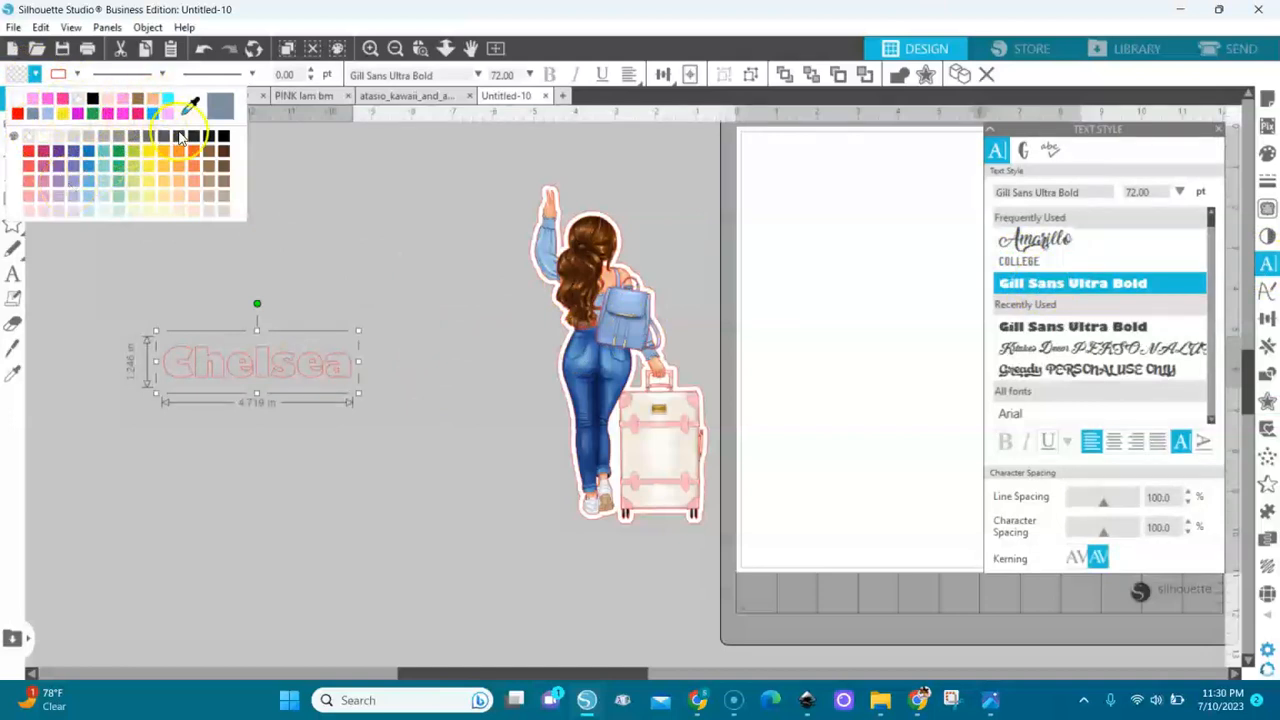
click(188, 108)
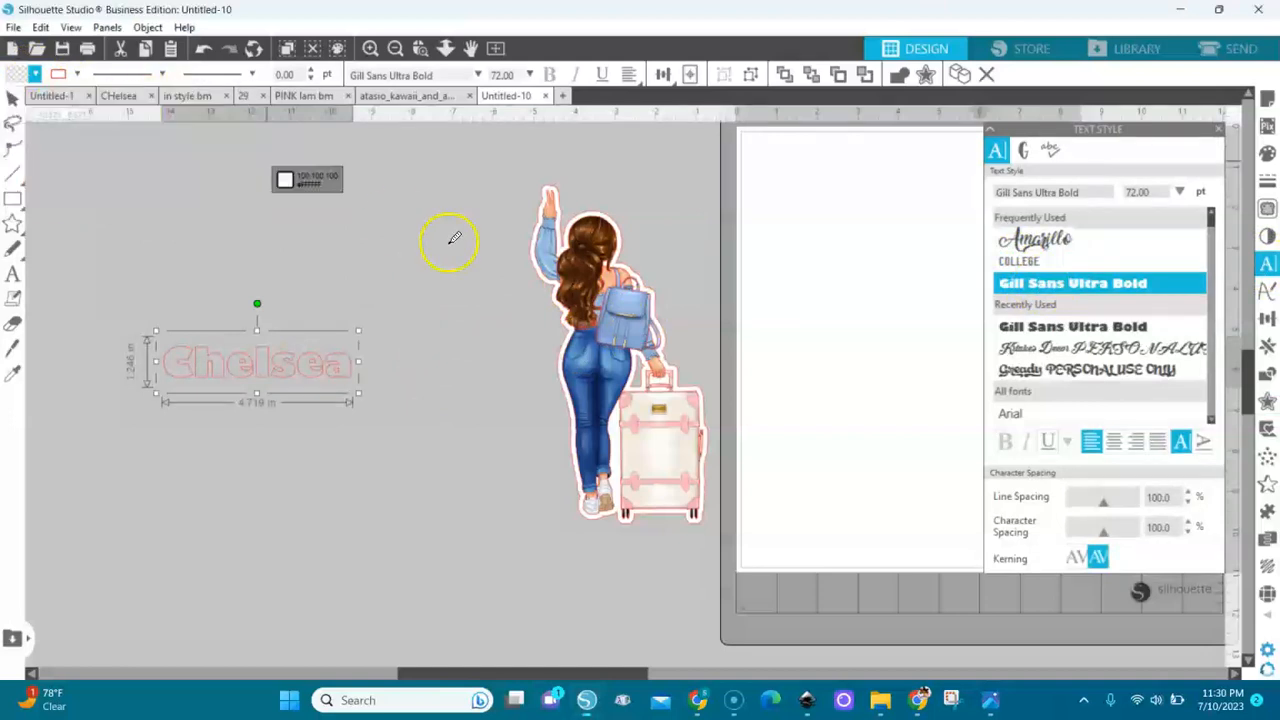
click(613, 272)
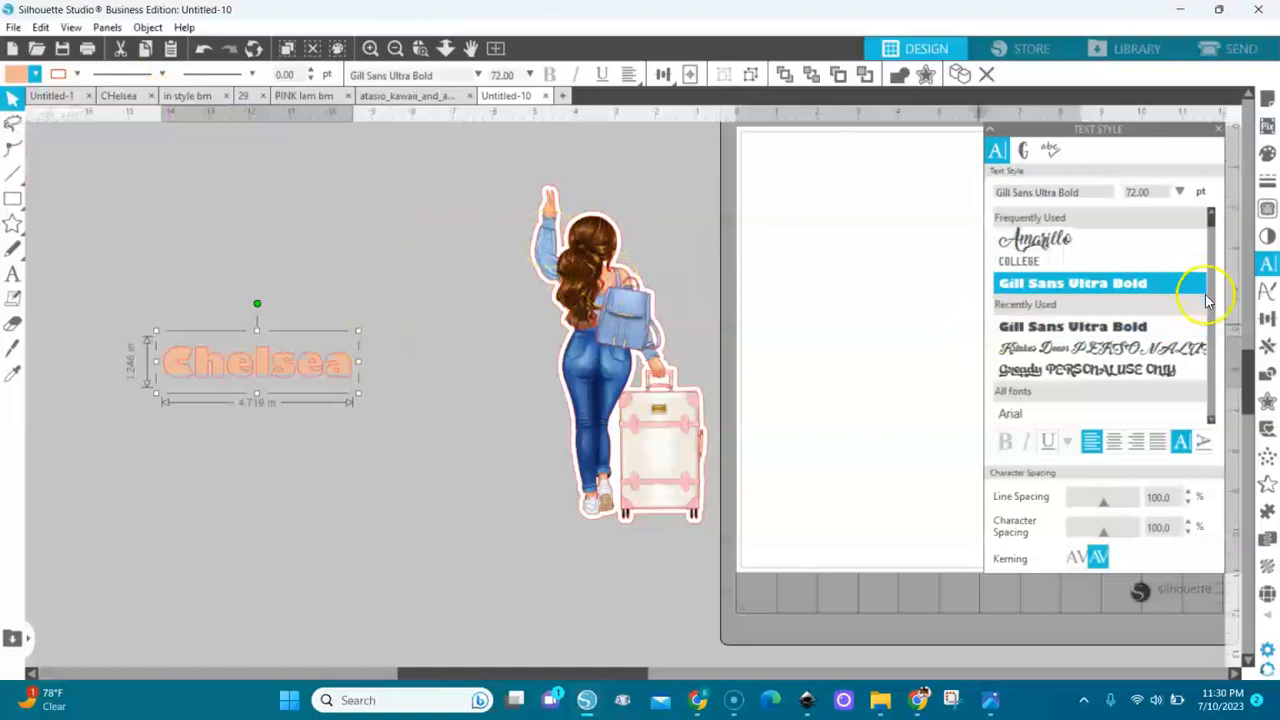
Add a 0.125 in rounded-corner offset around the name text and fill it white
click(1268, 402)
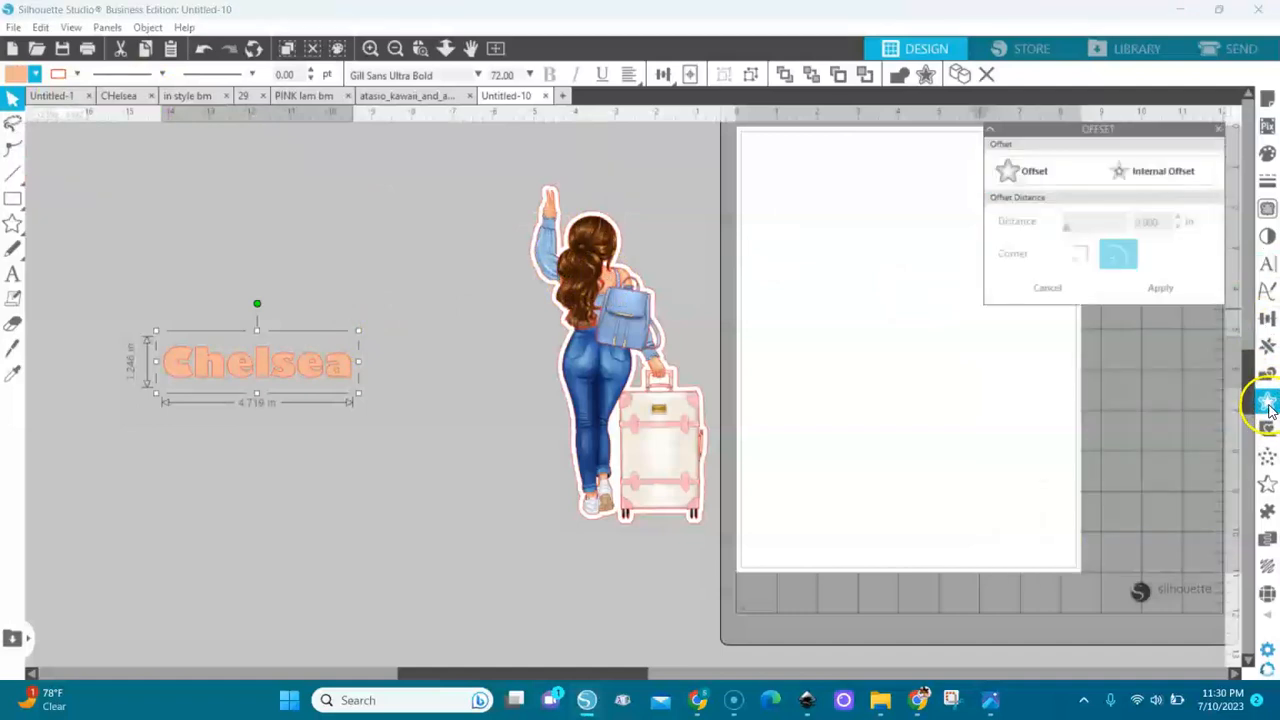
click(1027, 178)
click(1163, 288)
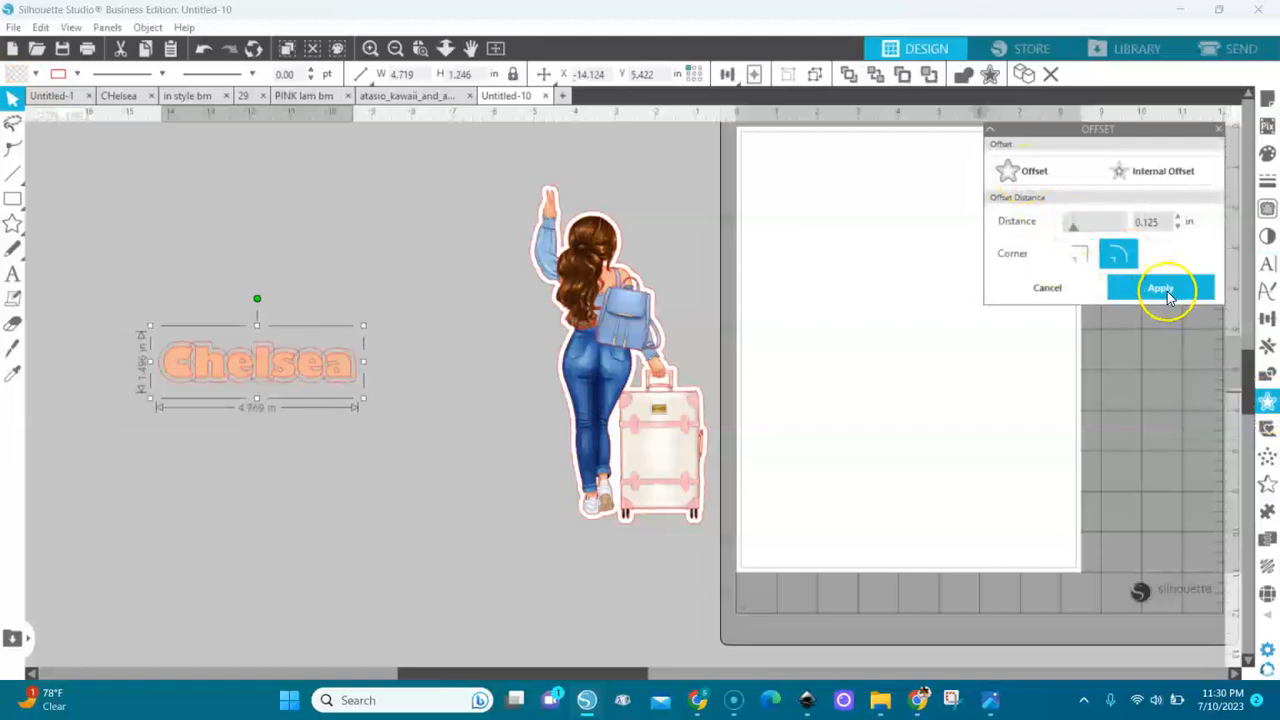
click(35, 74)
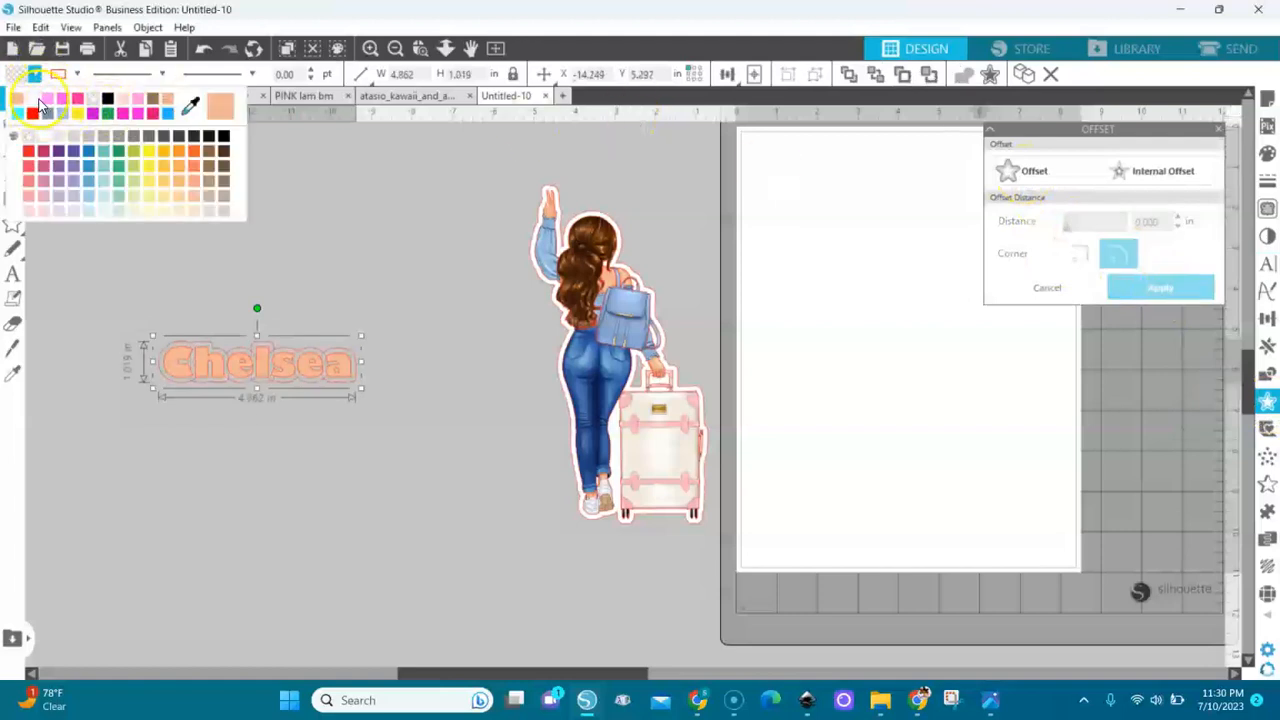
click(40, 104)
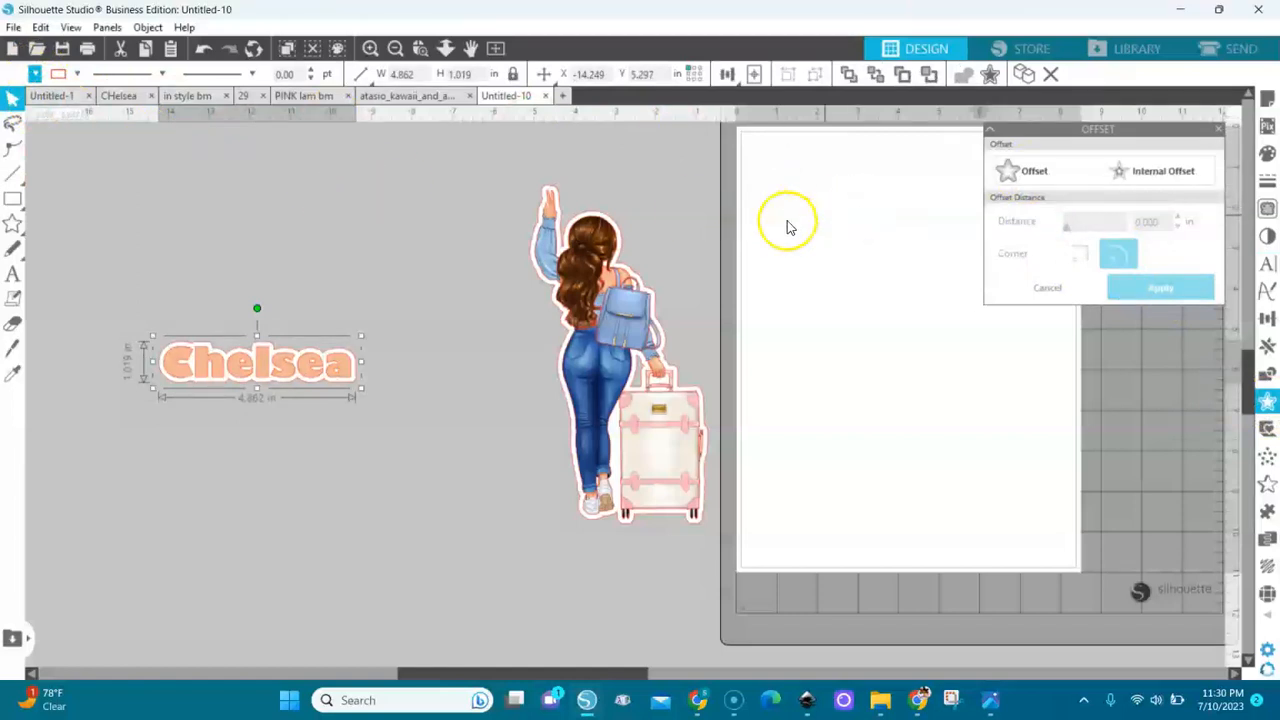
Add a second 0.125 in rounded-corner offset around the white name outline and fill it blue
click(1010, 173)
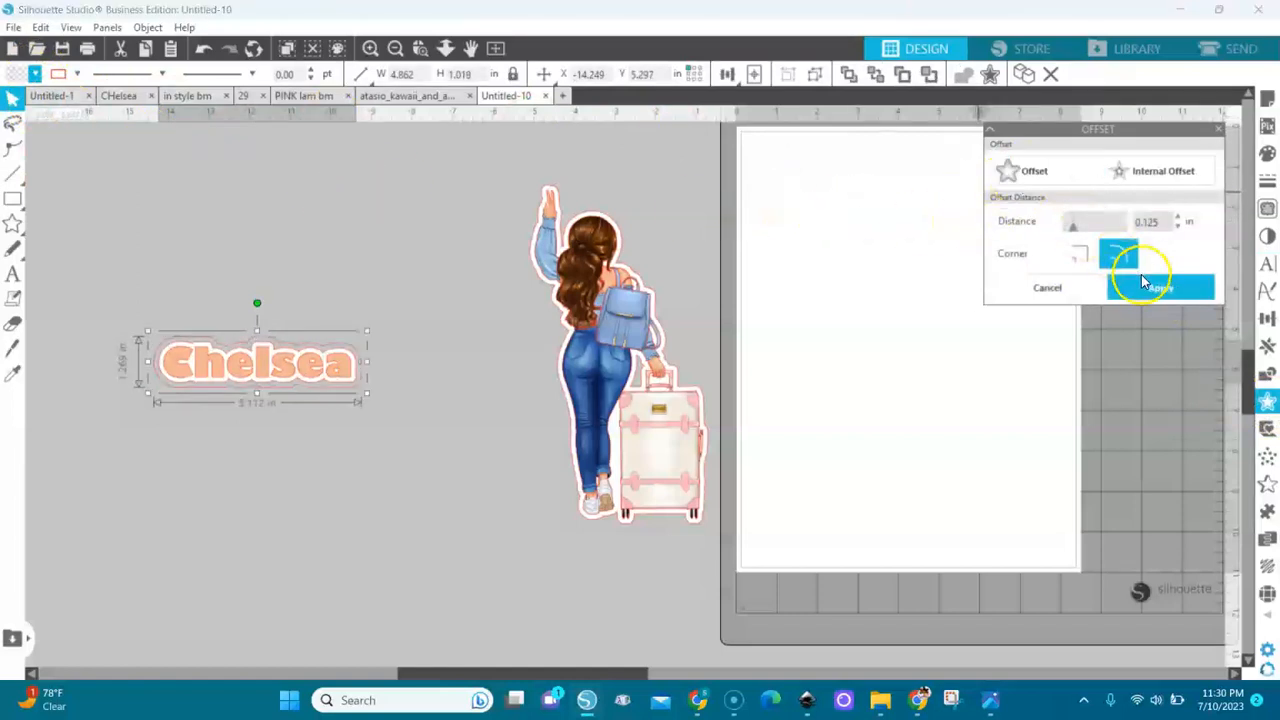
click(1143, 285)
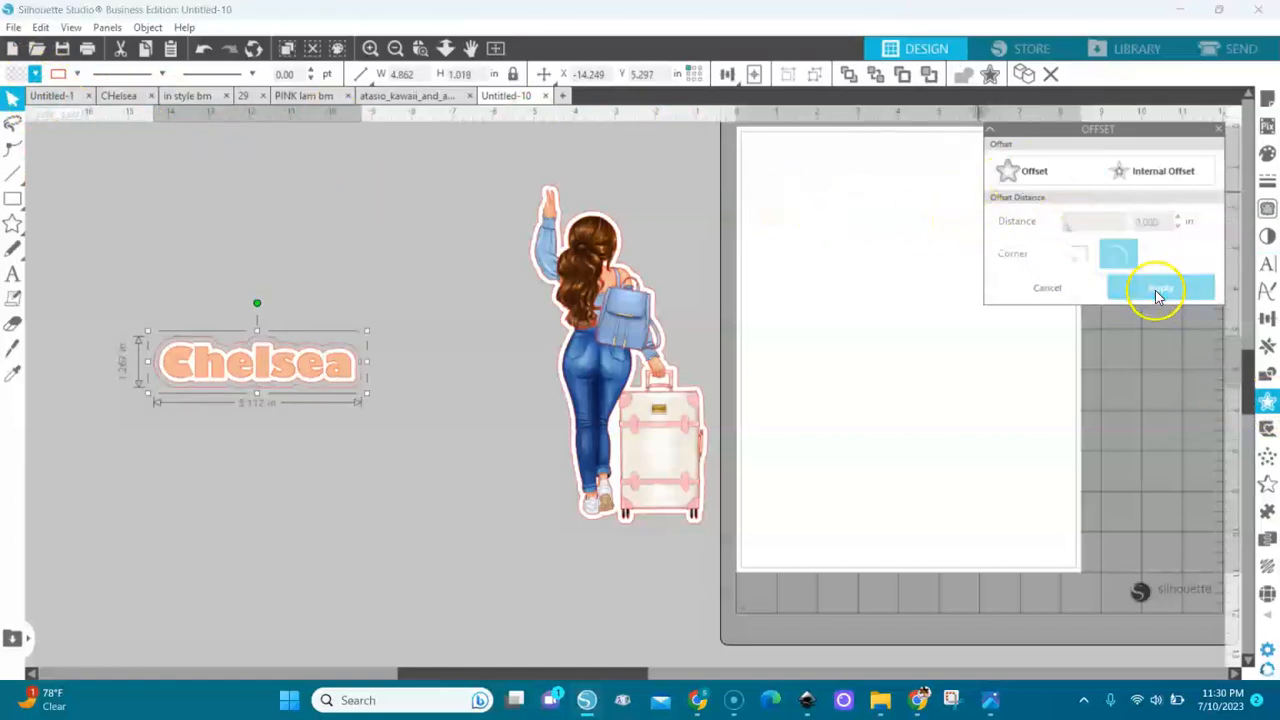
click(34, 76)
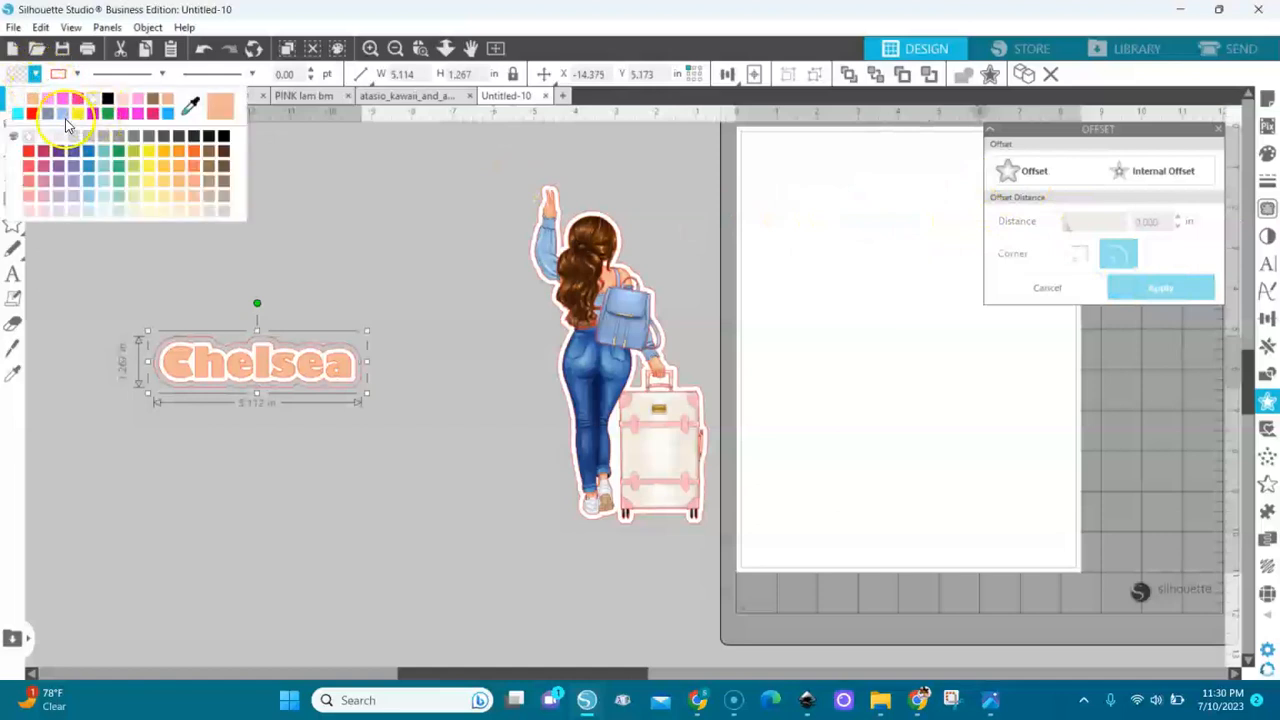
click(167, 116)
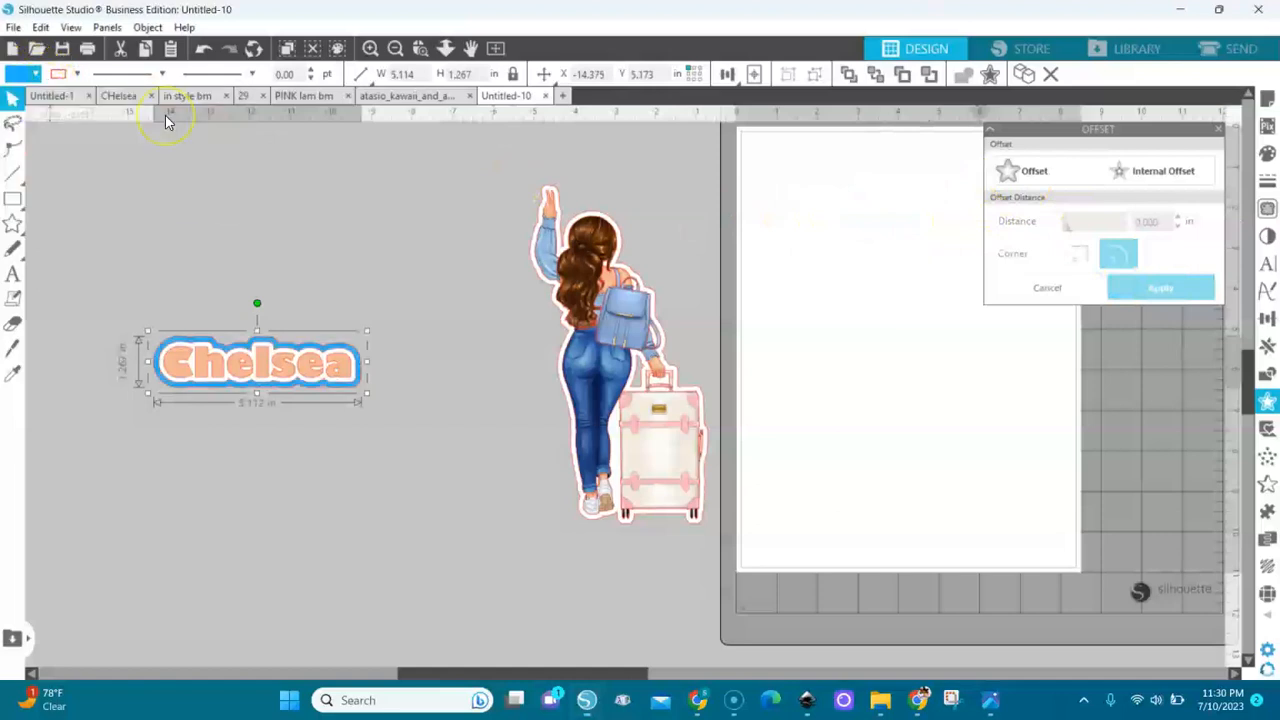
Change the outer name offset's fill to light blue and group the name text with both of its offsets
click(351, 271)
click(150, 305)
drag(124, 300, 414, 430)
key(i)
key(ctrl+g)
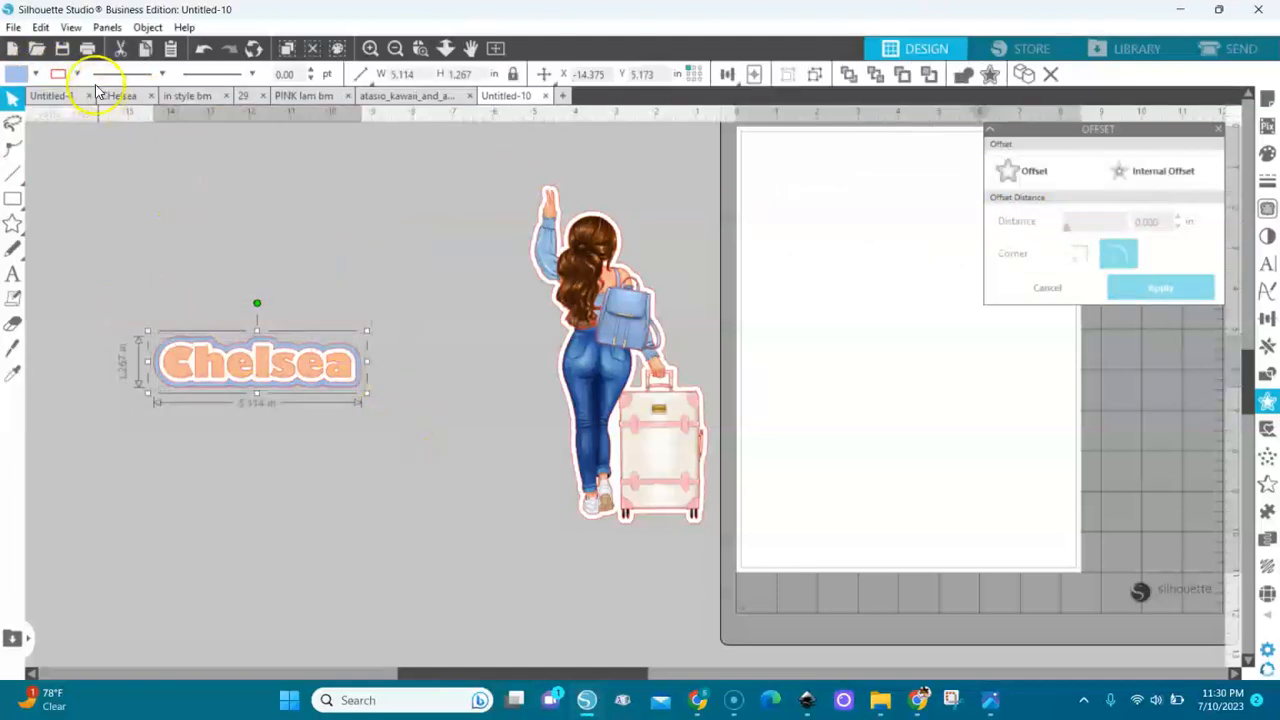
Make the name group's line colour transparent and rotate the group 90 degrees clockwise so it reads downwards
click(77, 73)
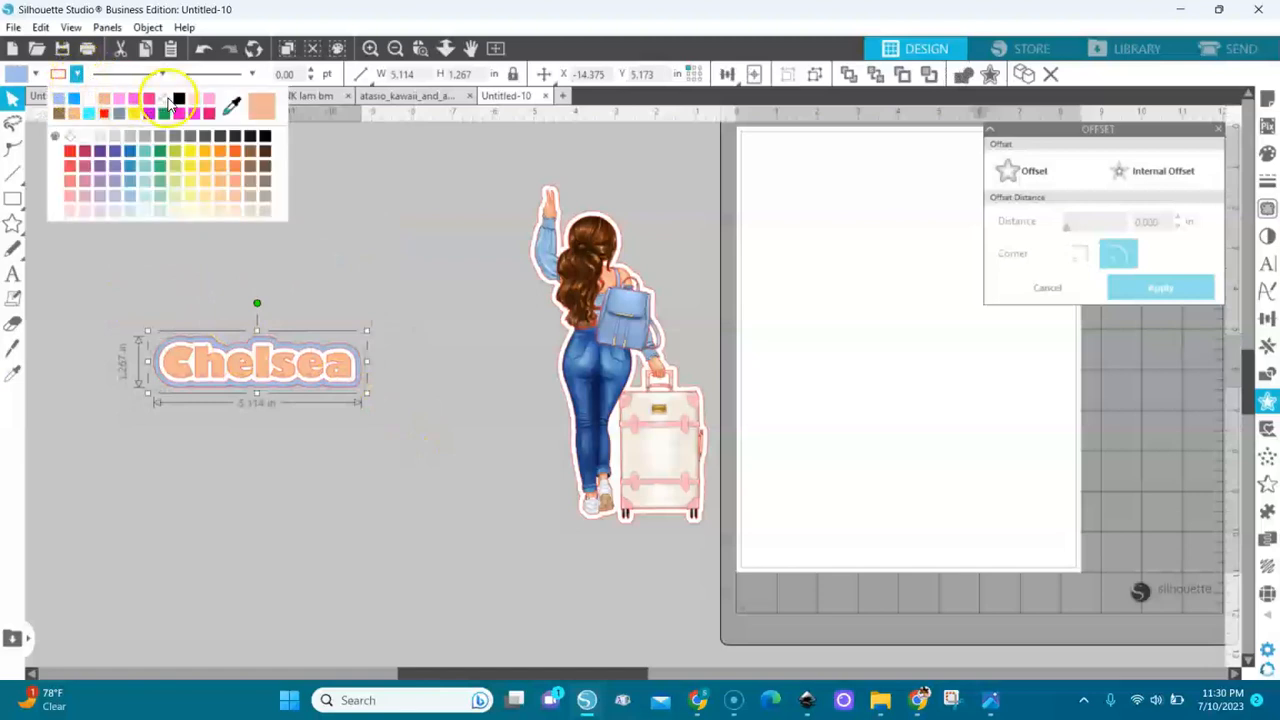
click(170, 103)
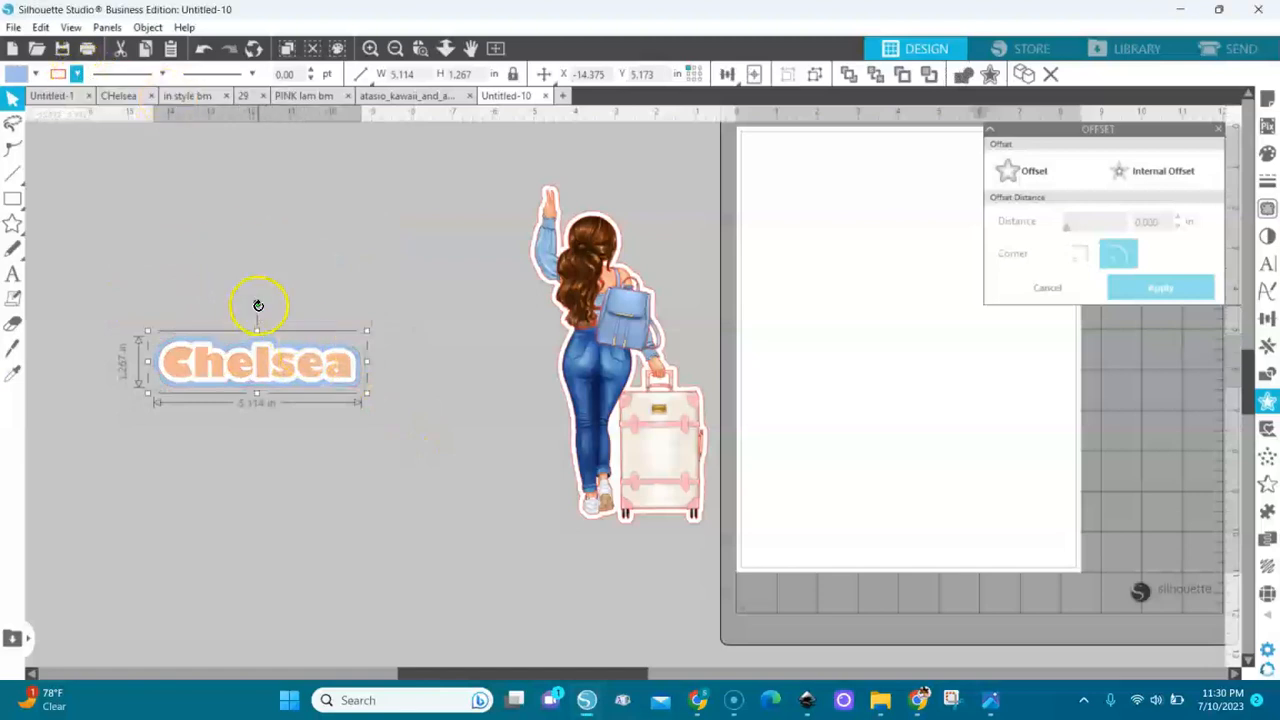
drag(258, 305, 314, 369)
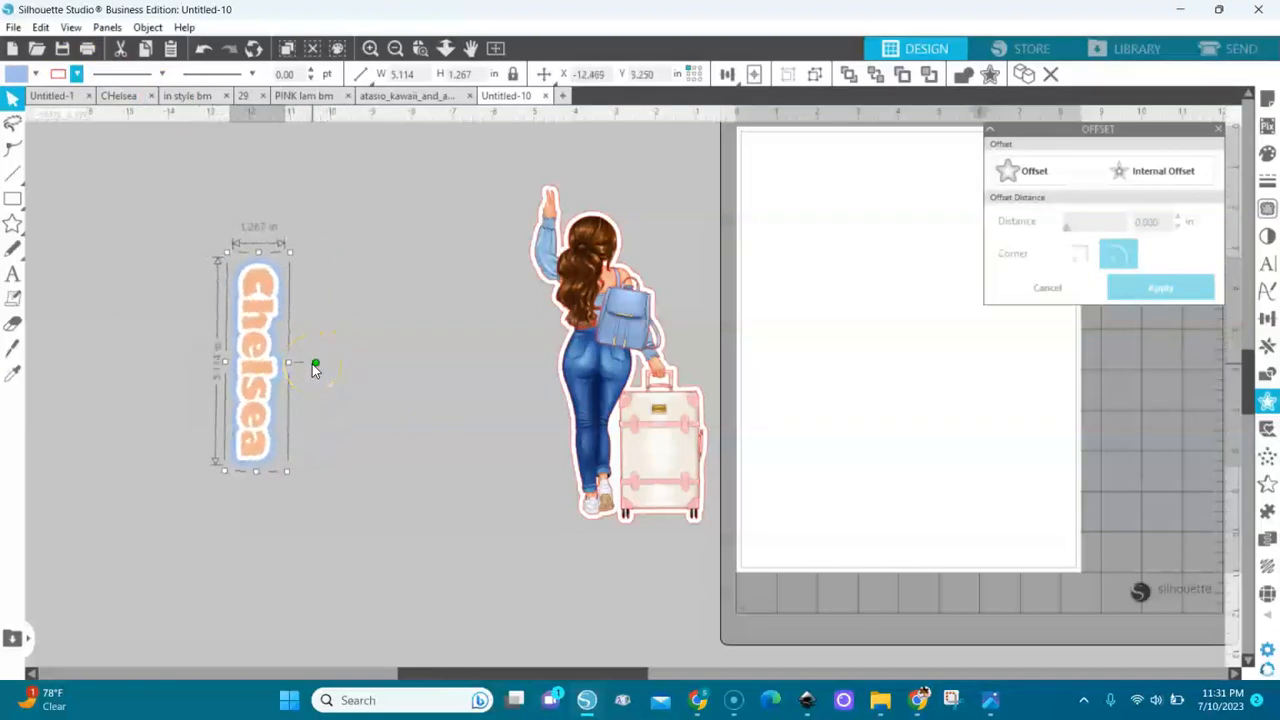
Flip the woman figure with its offset horizontally and move it closer to the vertical name
drag(521, 172, 718, 540)
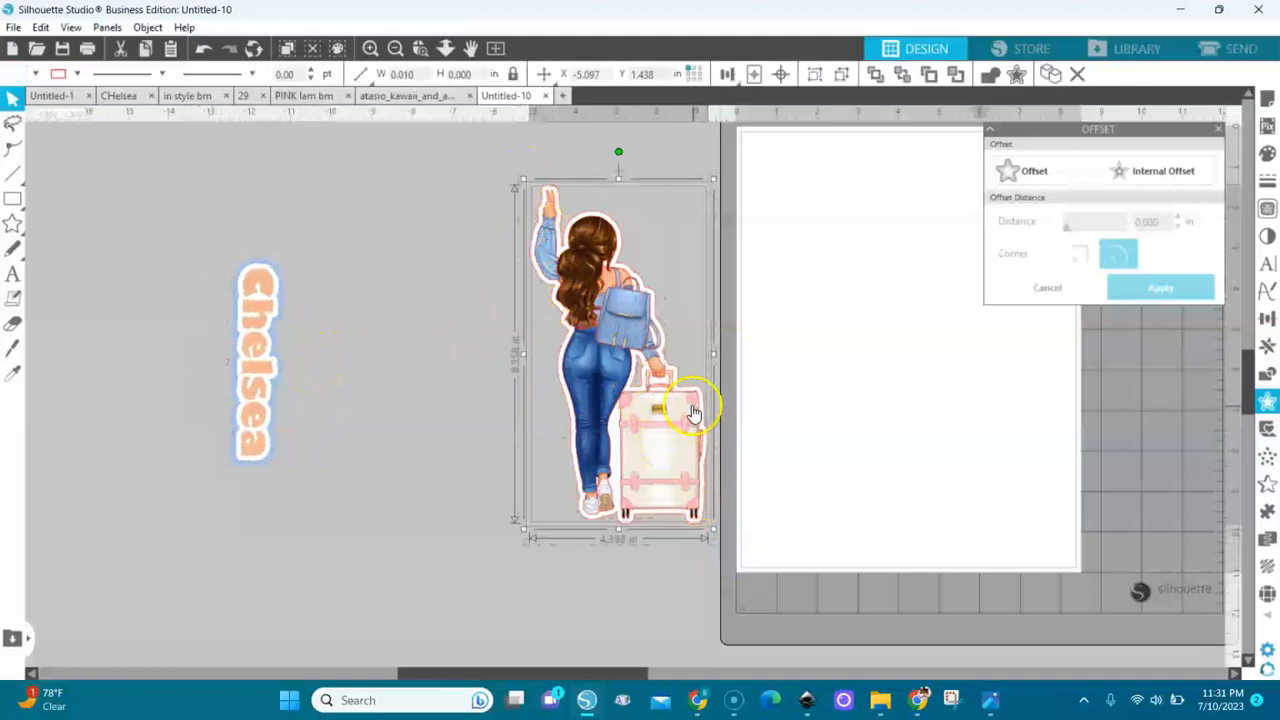
drag(694, 405, 660, 408)
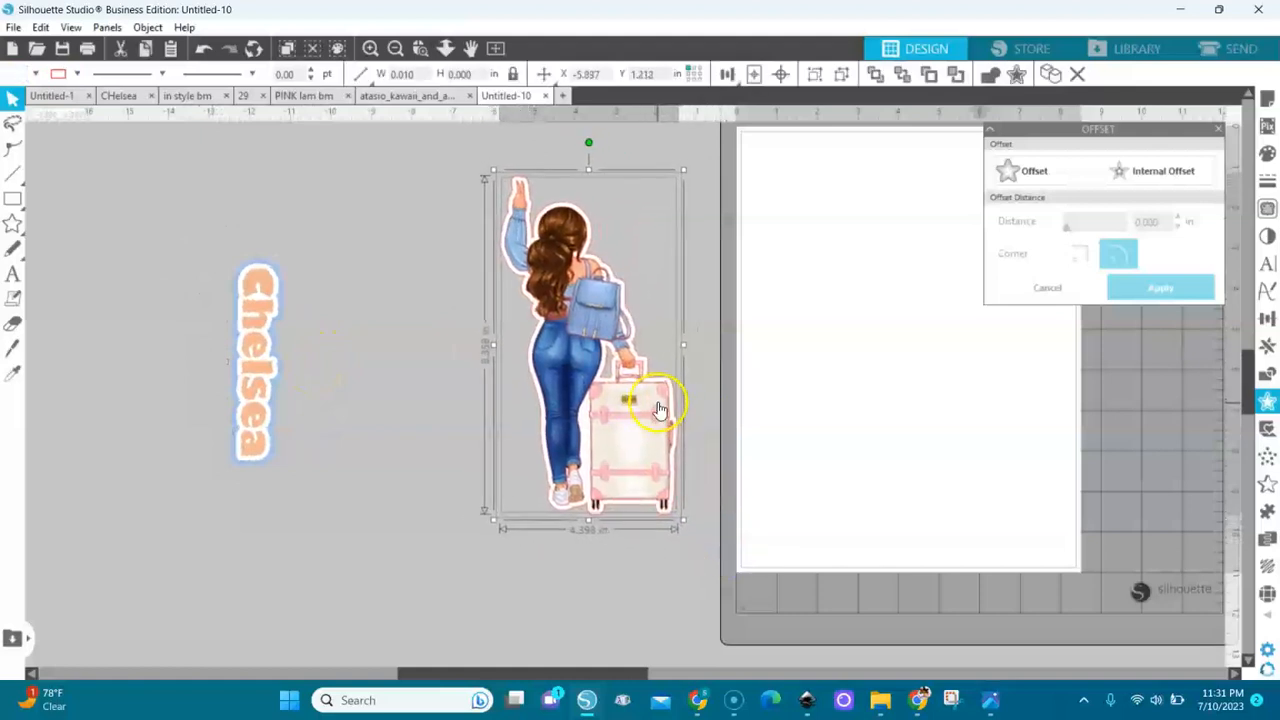
right_click(594, 325)
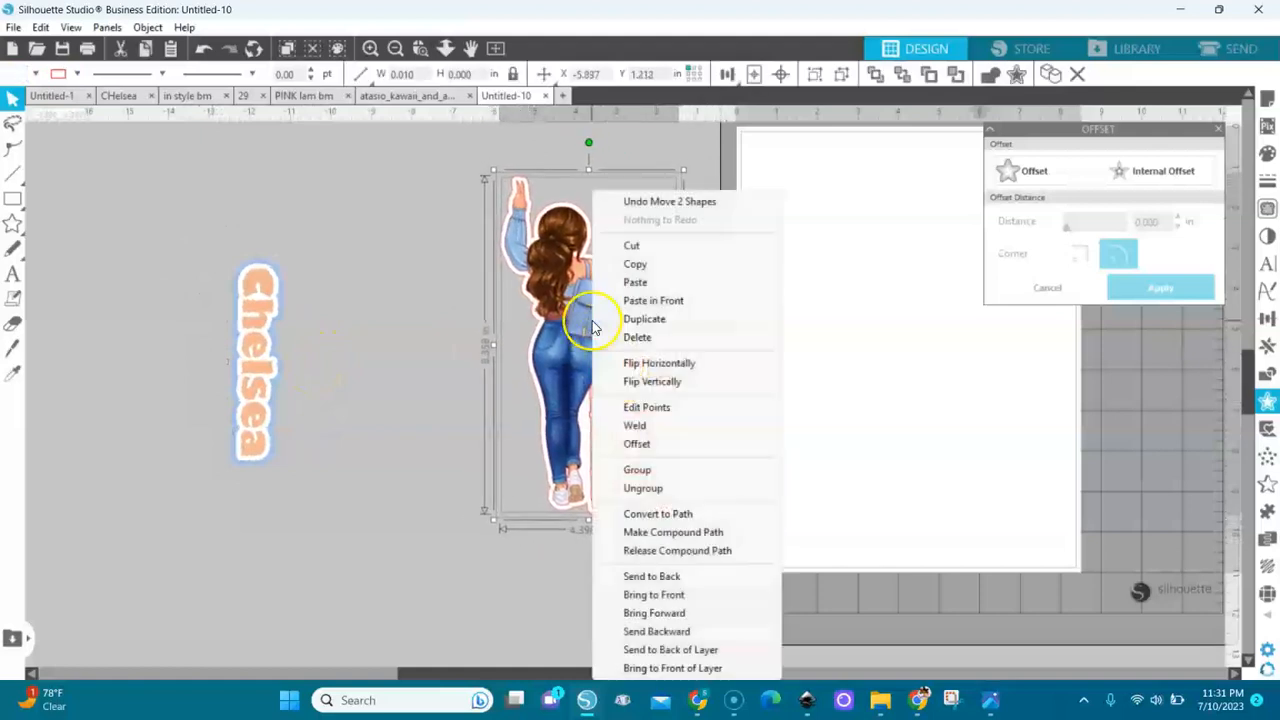
click(652, 363)
drag(613, 353, 569, 353)
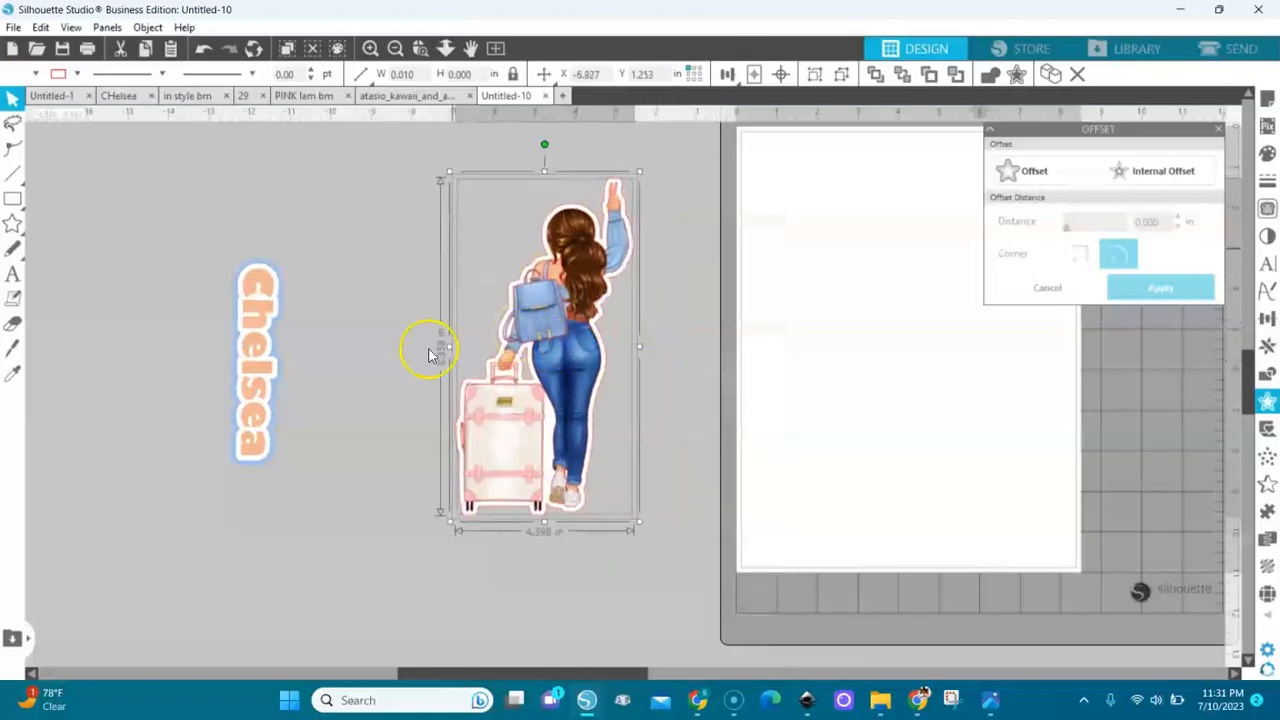
Place the vertical name alongside the woman's legs below her raised arm and enlarge it to about 6.06 by 1.50 in
click(256, 352)
drag(256, 352, 606, 387)
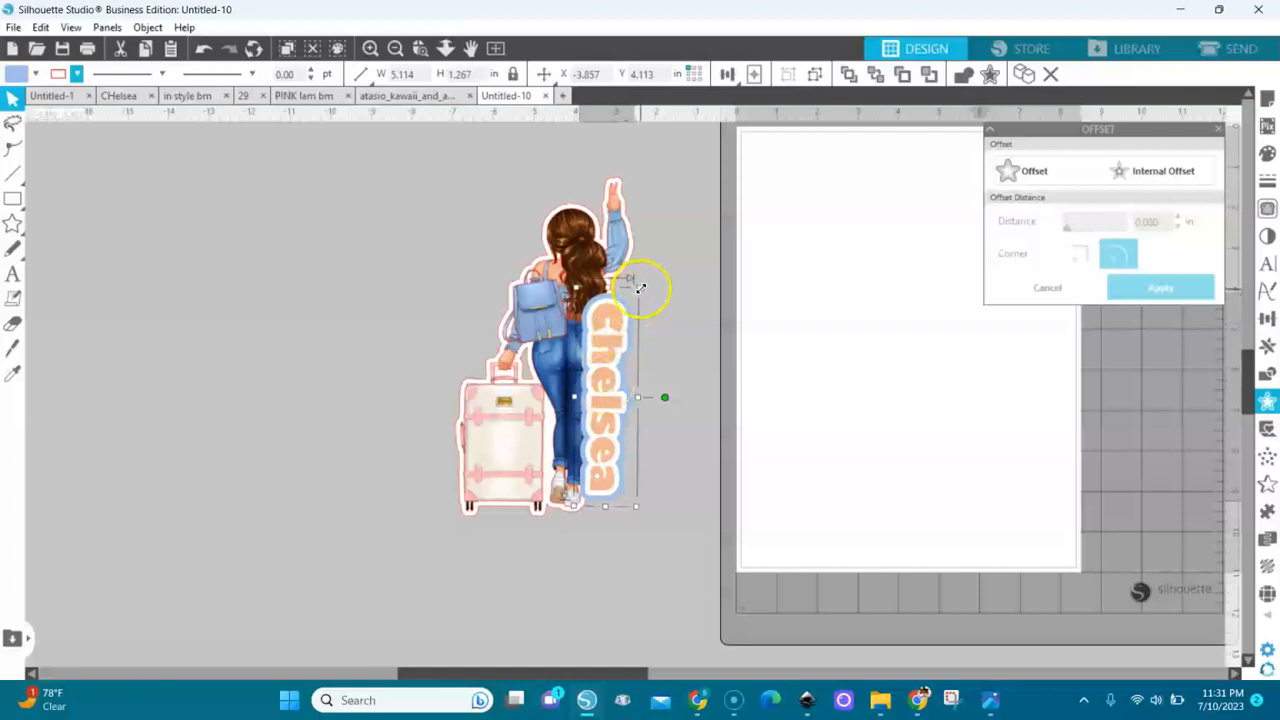
drag(642, 293, 650, 249)
drag(602, 366, 605, 376)
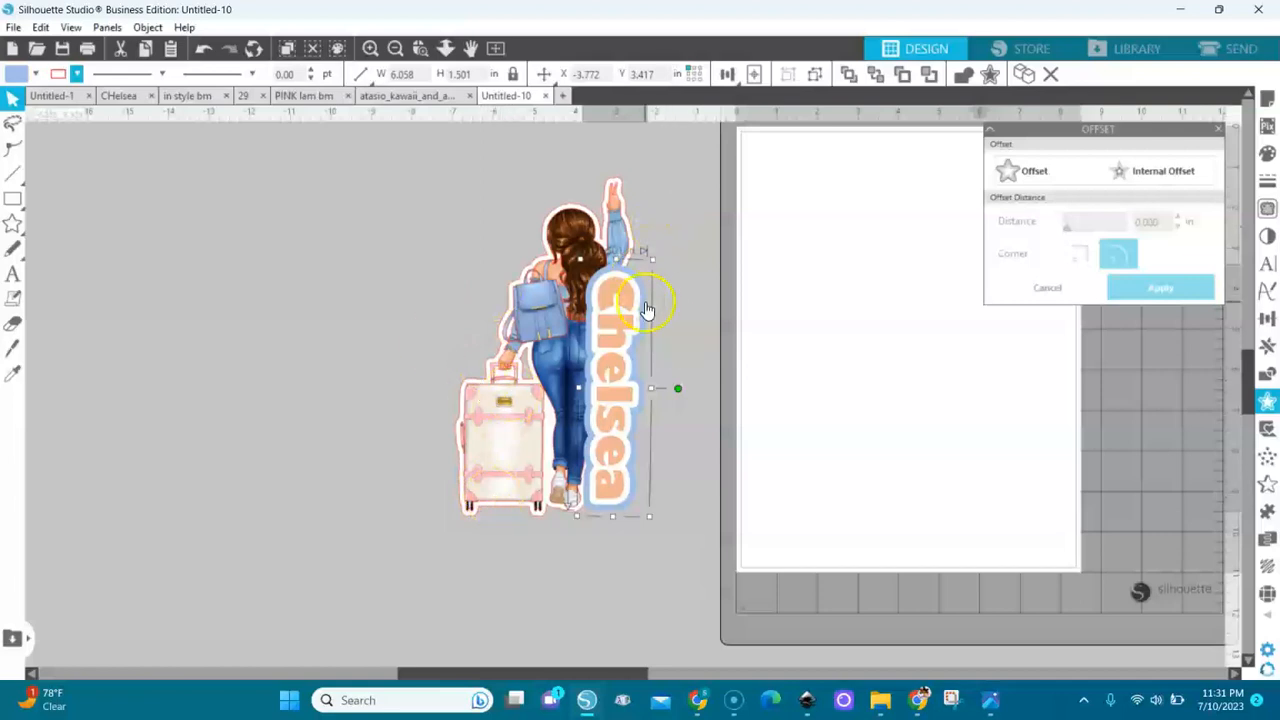
Group the figure with the name and move the combined design onto the page, roughly centred
drag(672, 150, 435, 562)
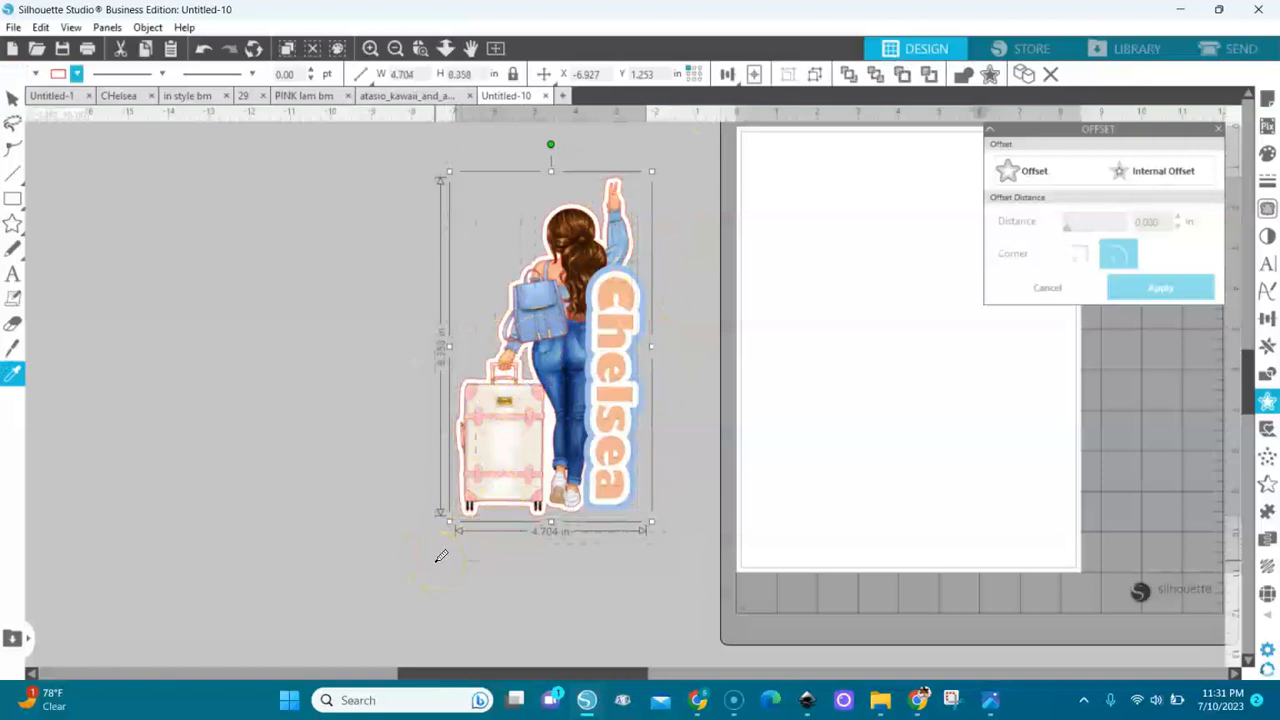
drag(509, 456, 840, 453)
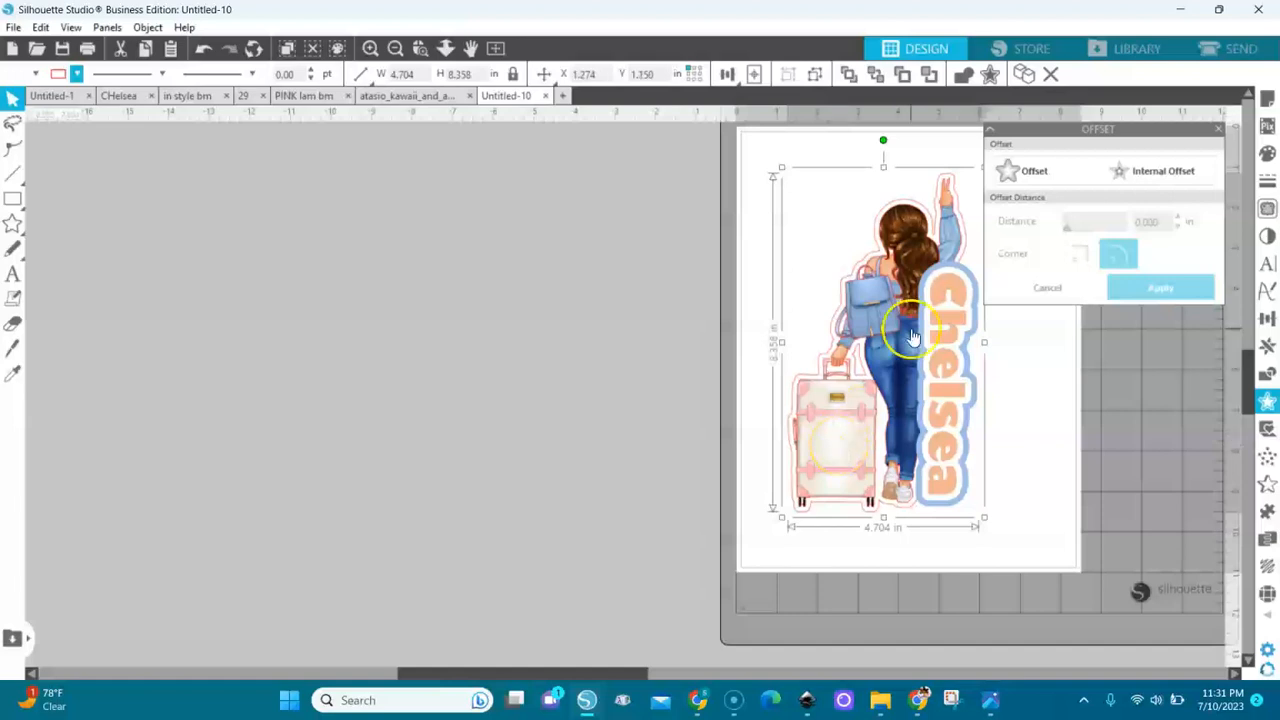
click(1218, 129)
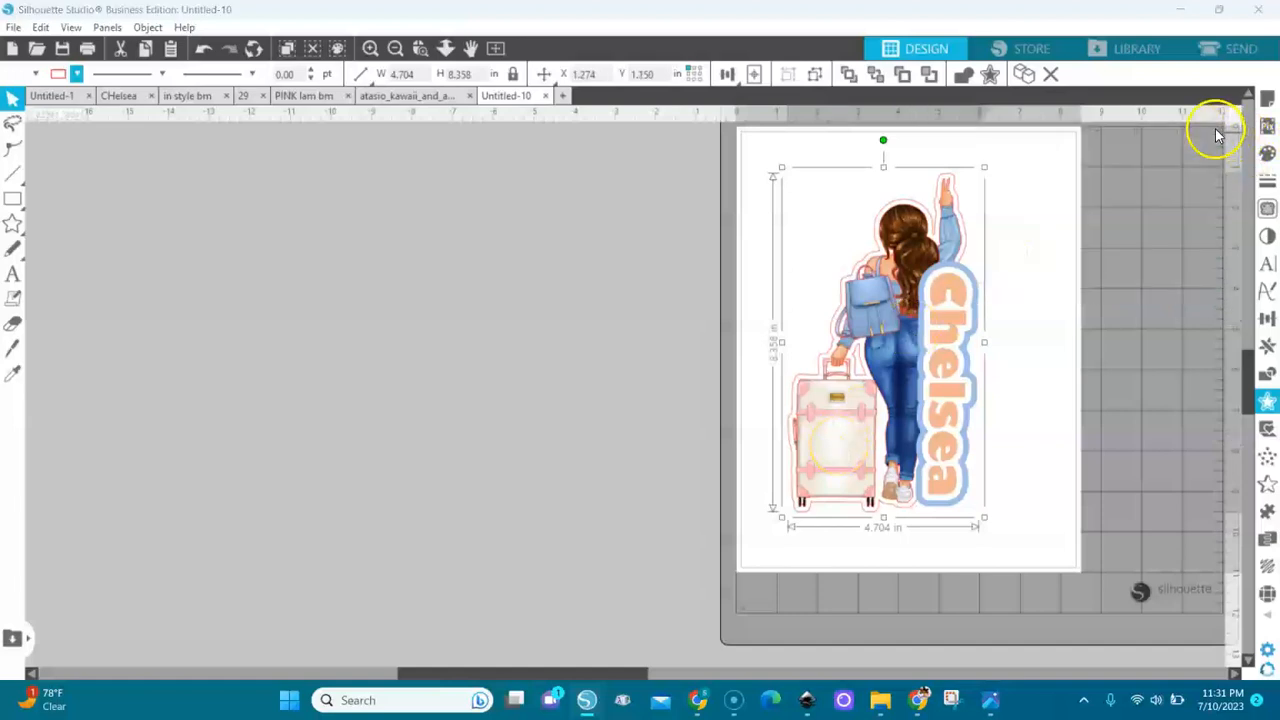
click(1266, 98)
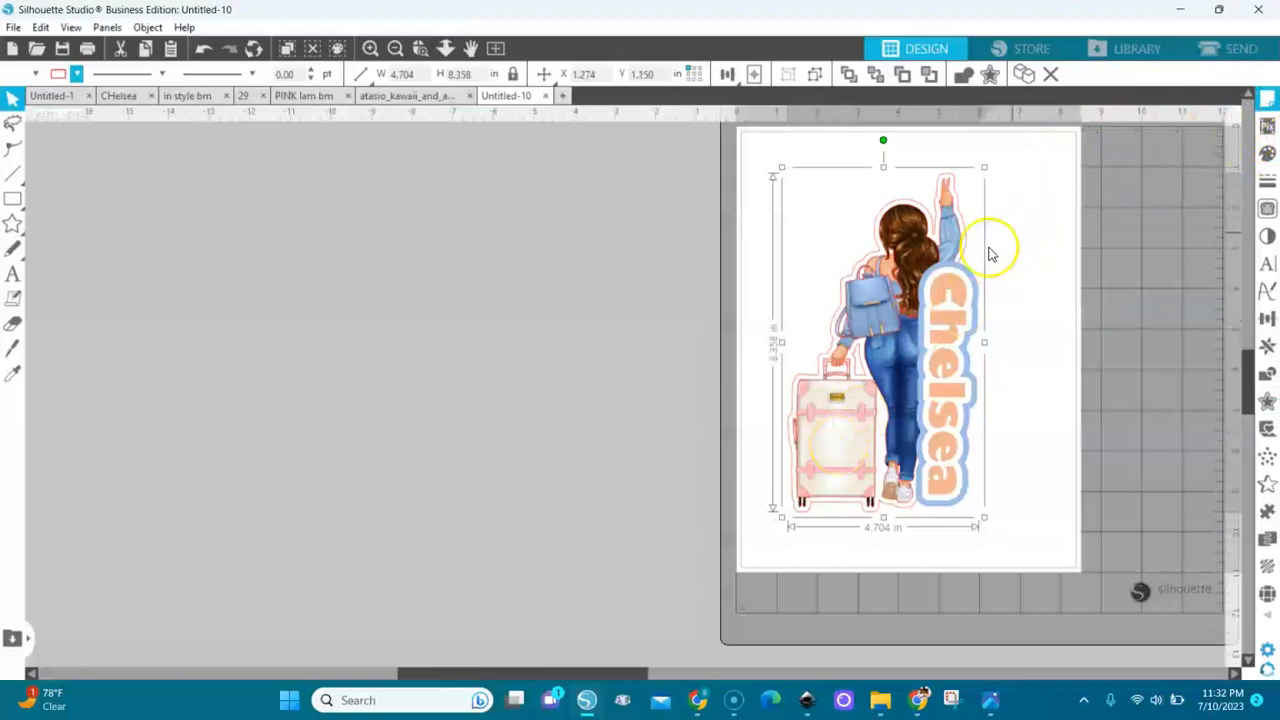
drag(914, 286, 930, 290)
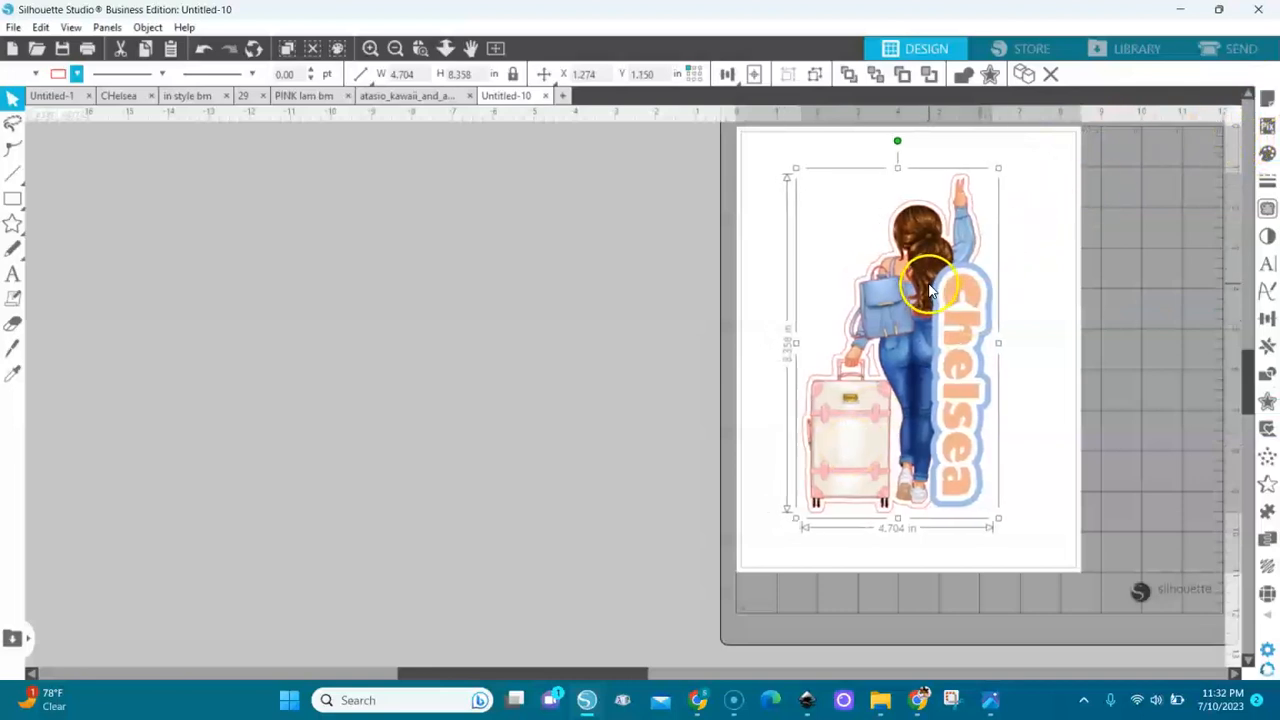
Turn on the registration marks for the letter-size page and show the cut border
click(1268, 99)
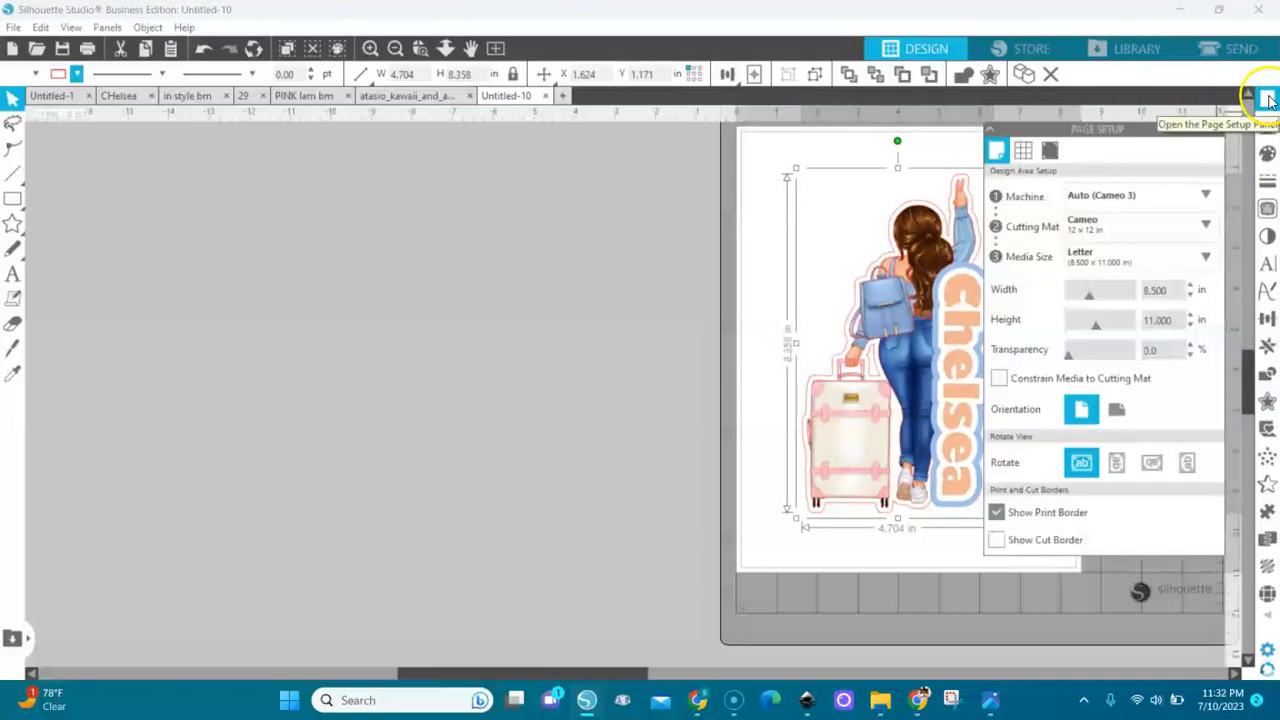
click(1049, 152)
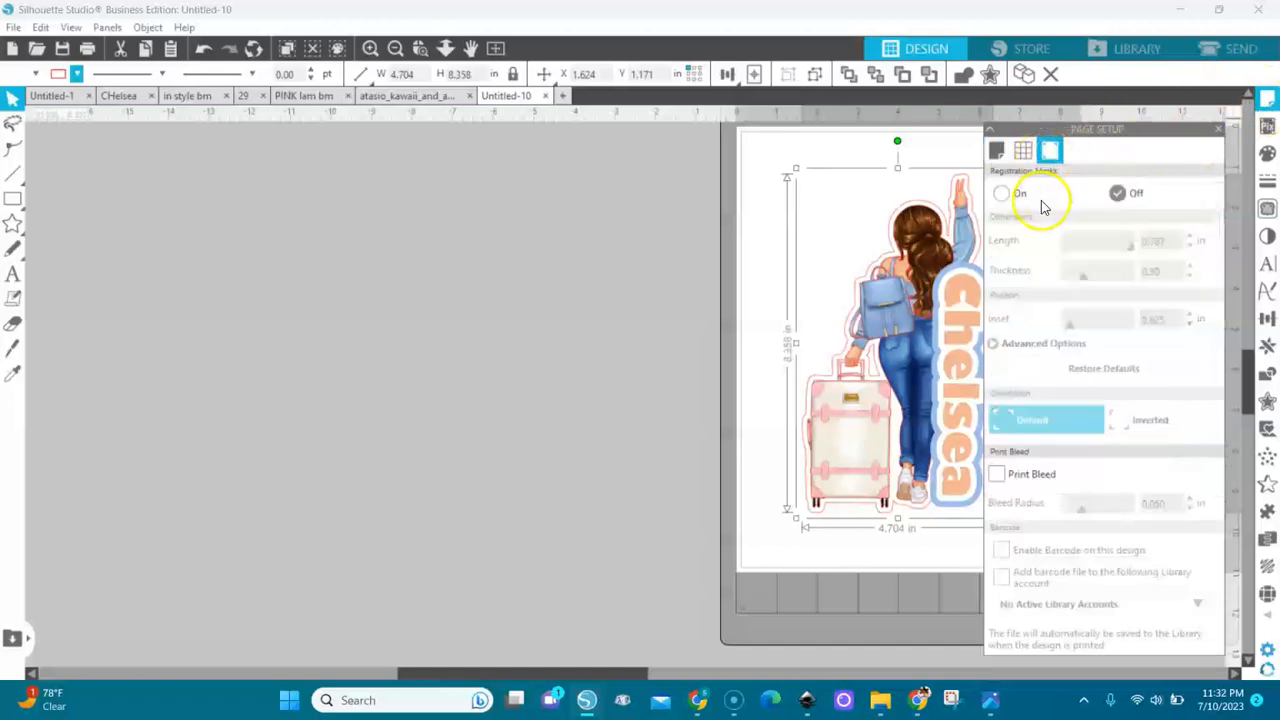
click(1002, 200)
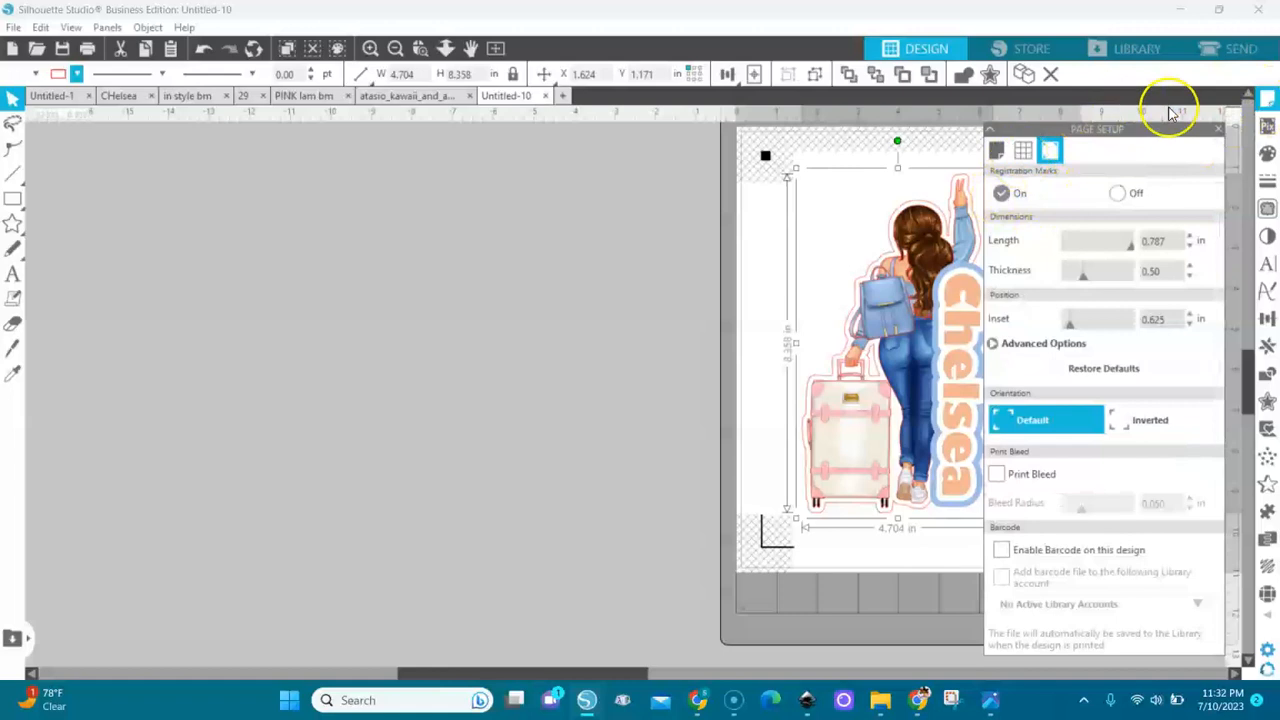
click(1219, 132)
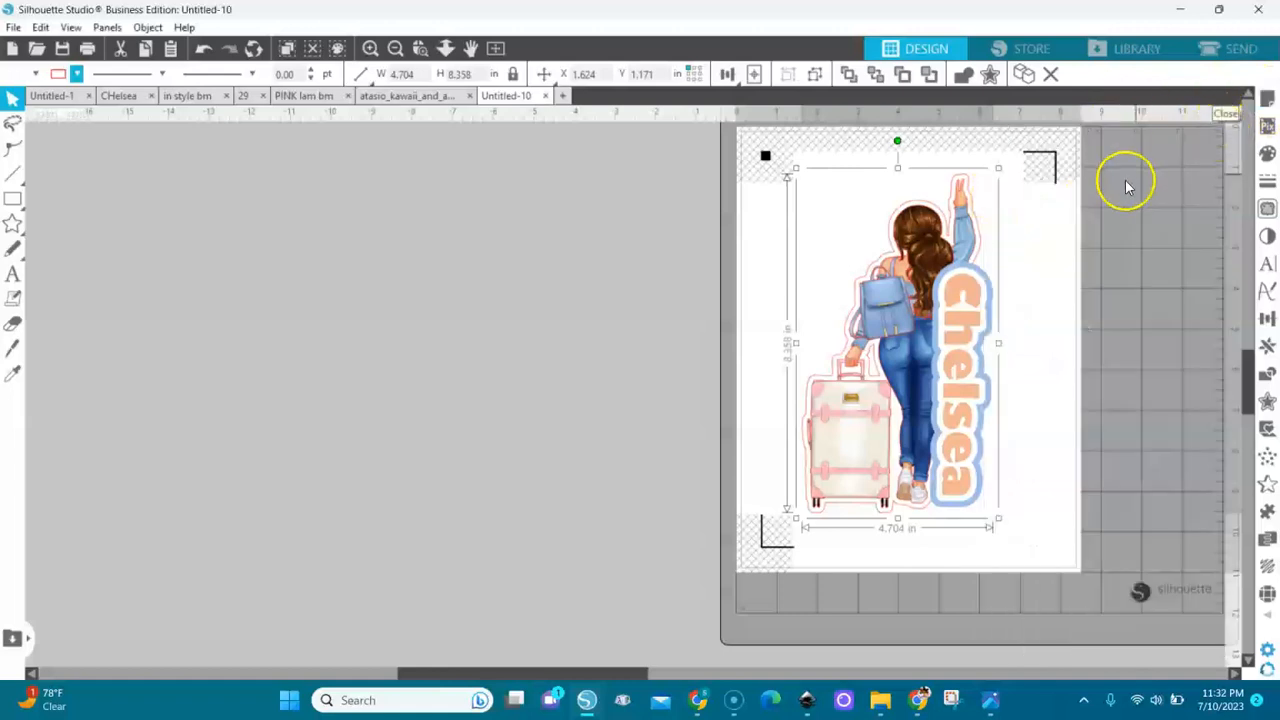
click(1268, 99)
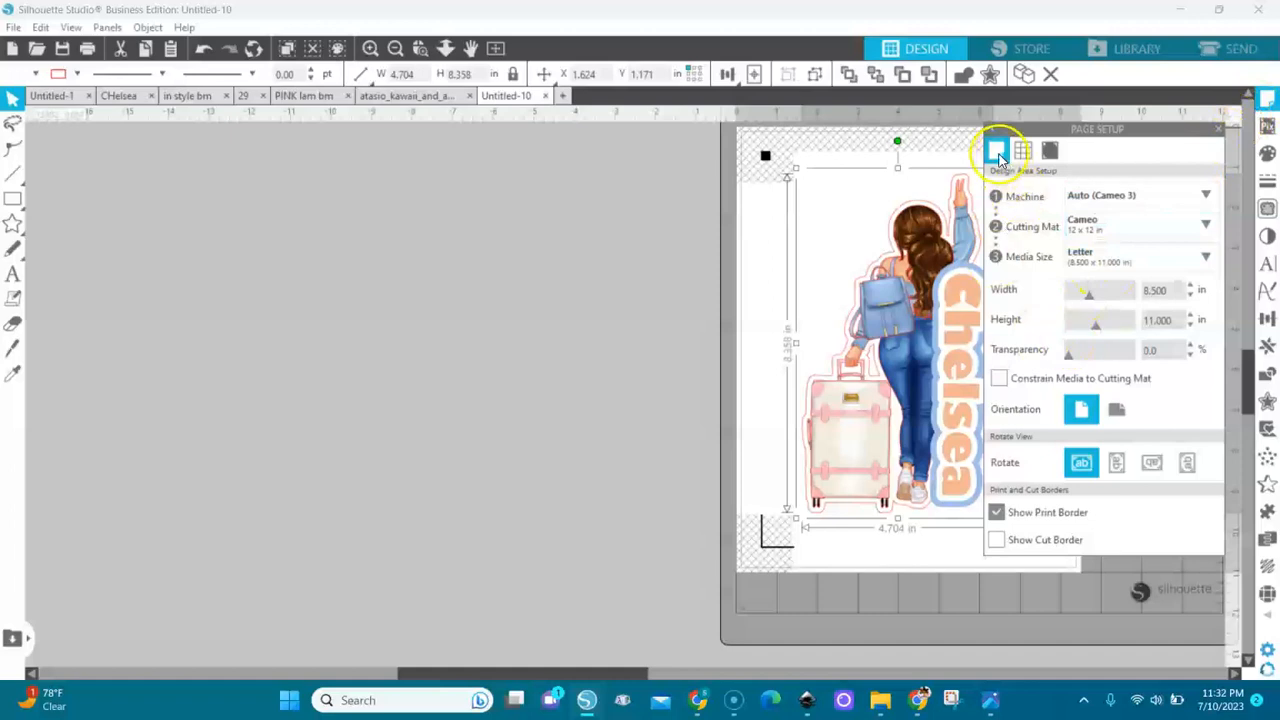
click(997, 540)
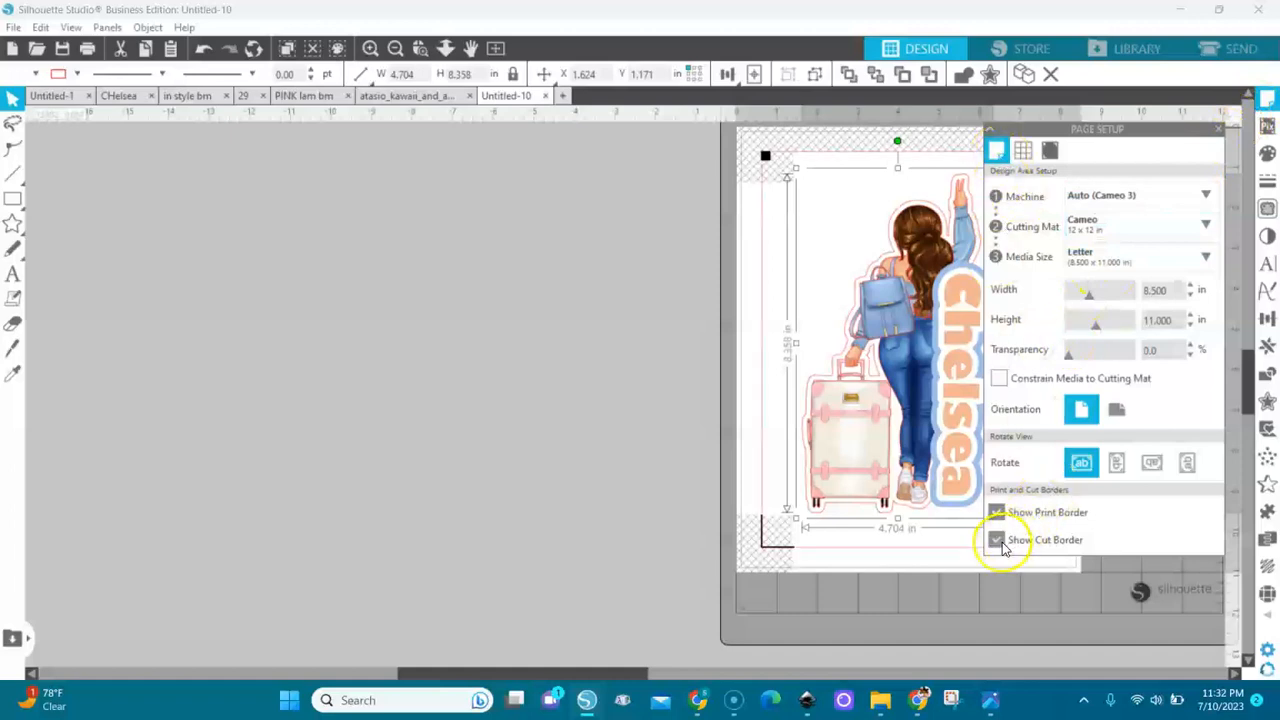
click(842, 272)
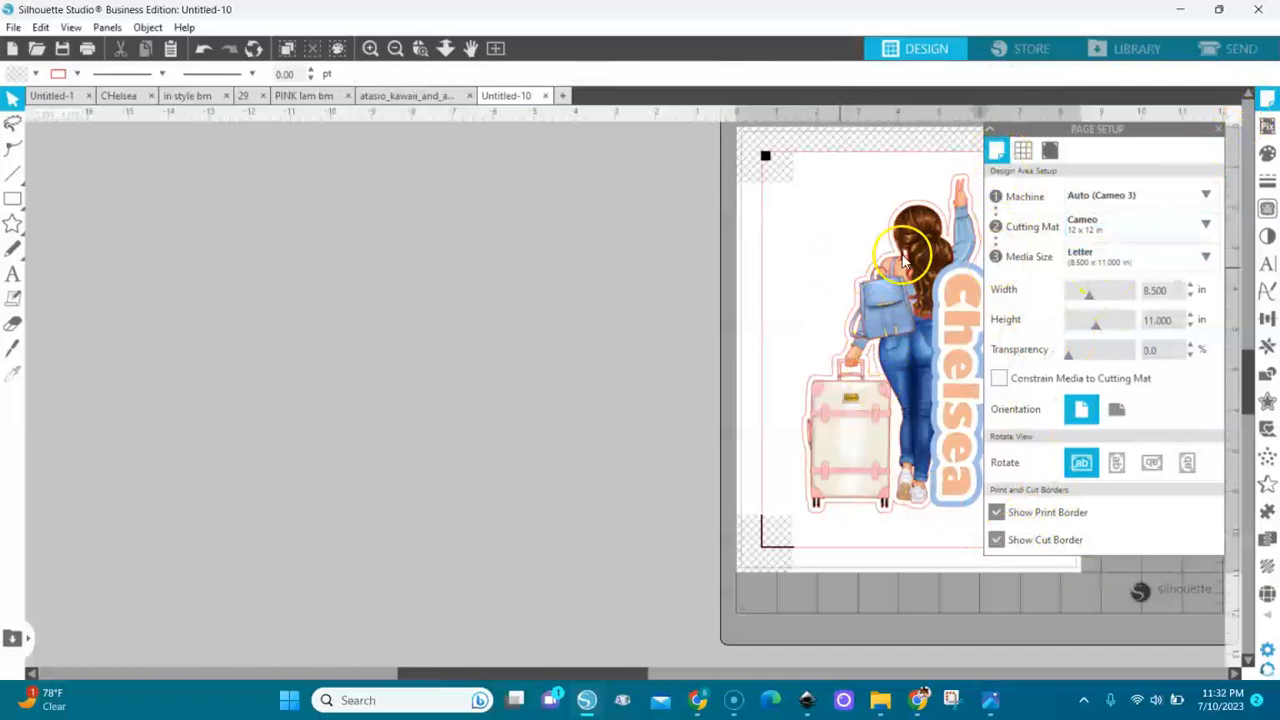
Close the page setup and reposition the grouped figure-and-name design within the cut border
click(1219, 128)
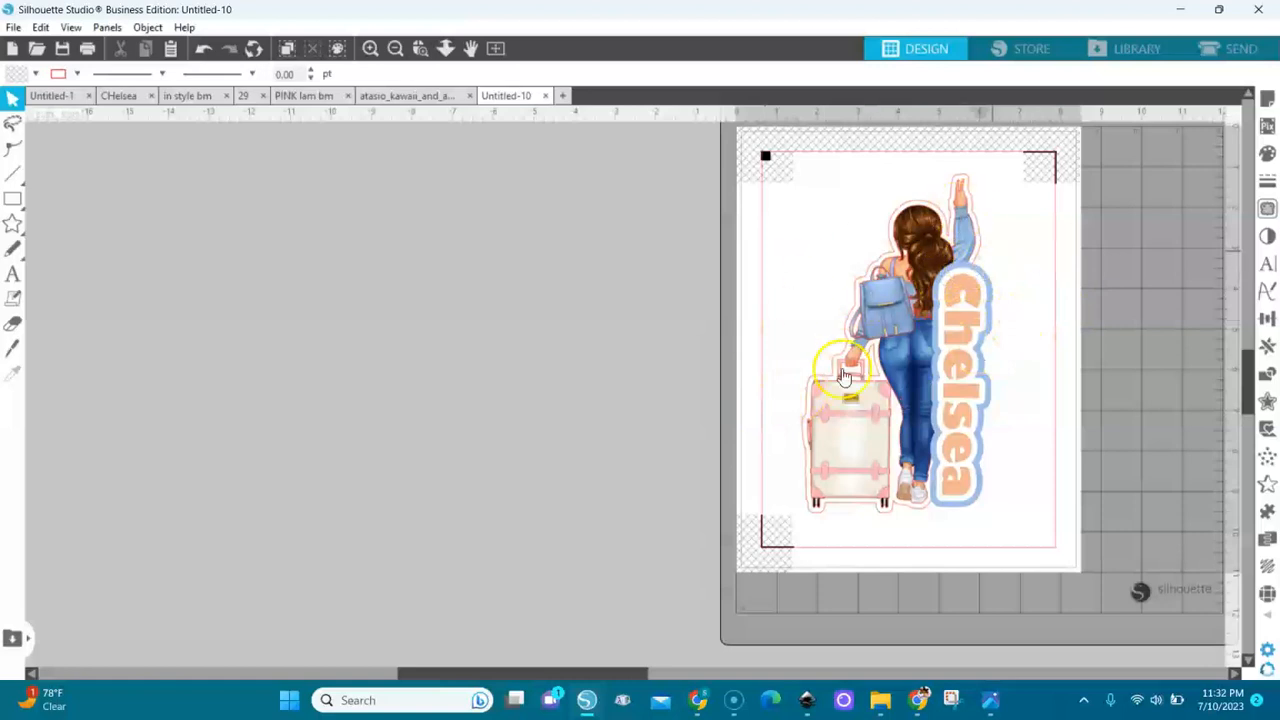
drag(891, 386, 834, 400)
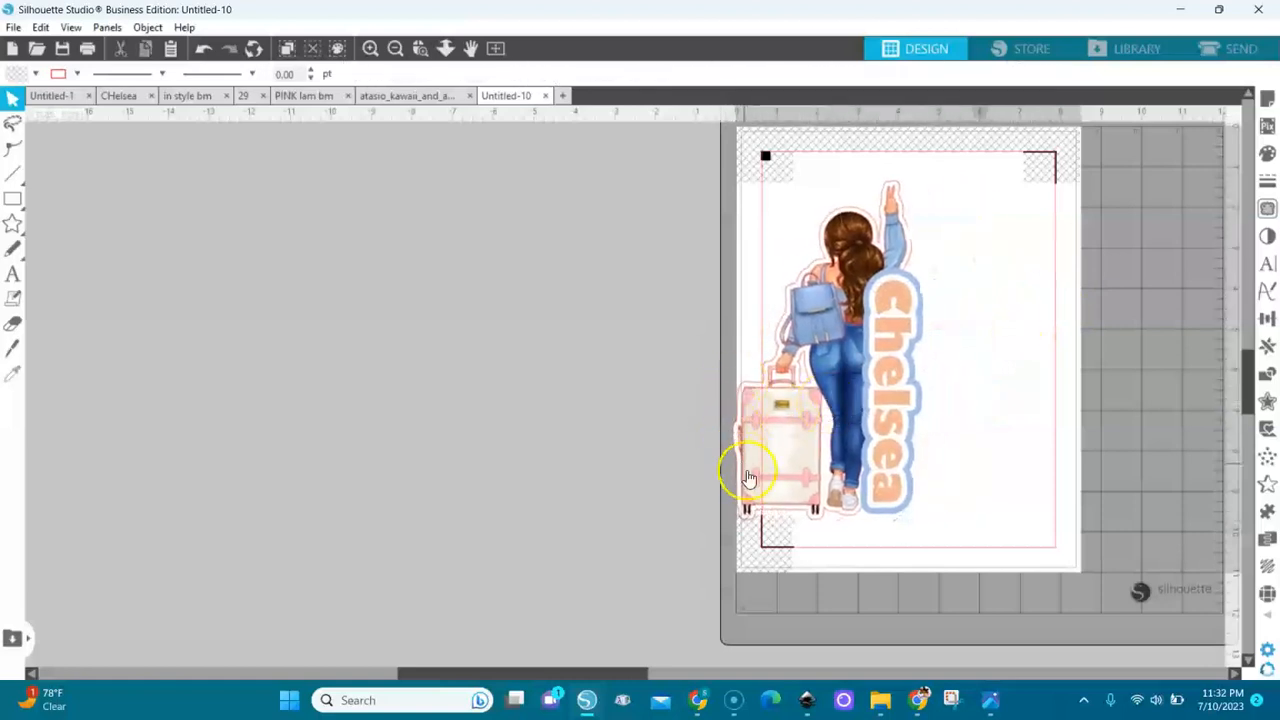
drag(834, 394, 898, 381)
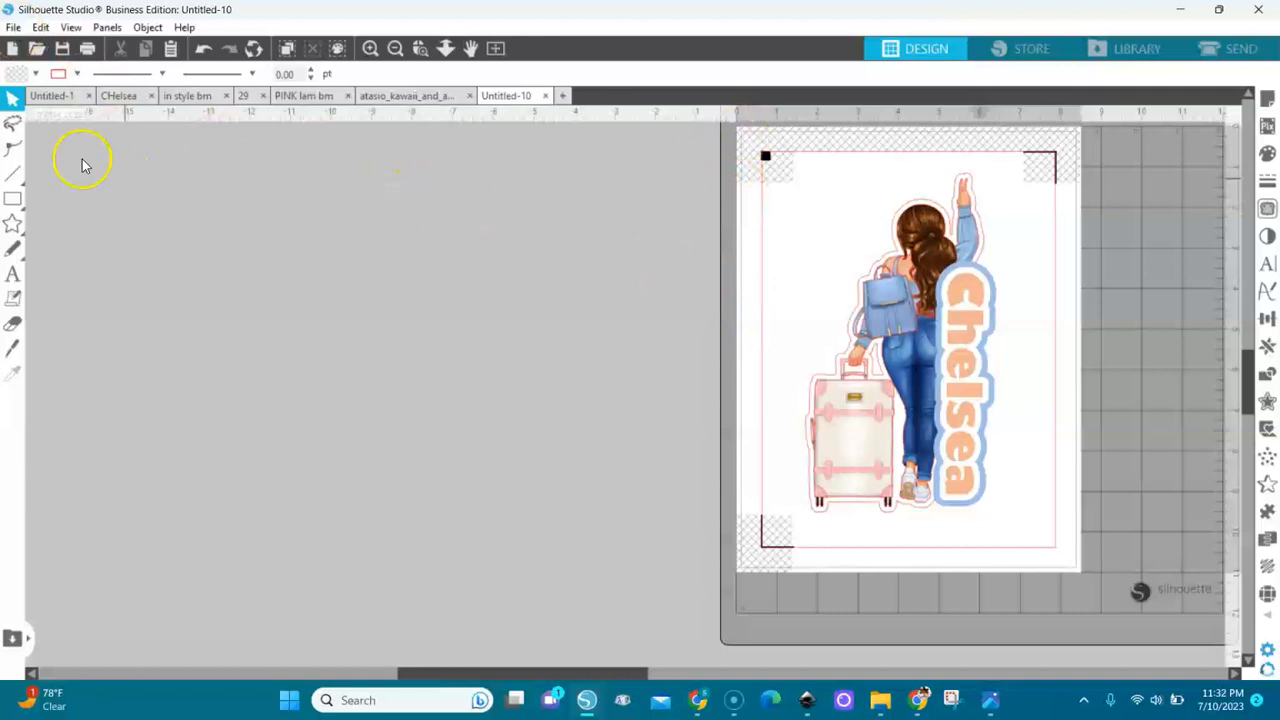
Examine the print preview of the page with its registration marks, and cancel without printing
click(13, 27)
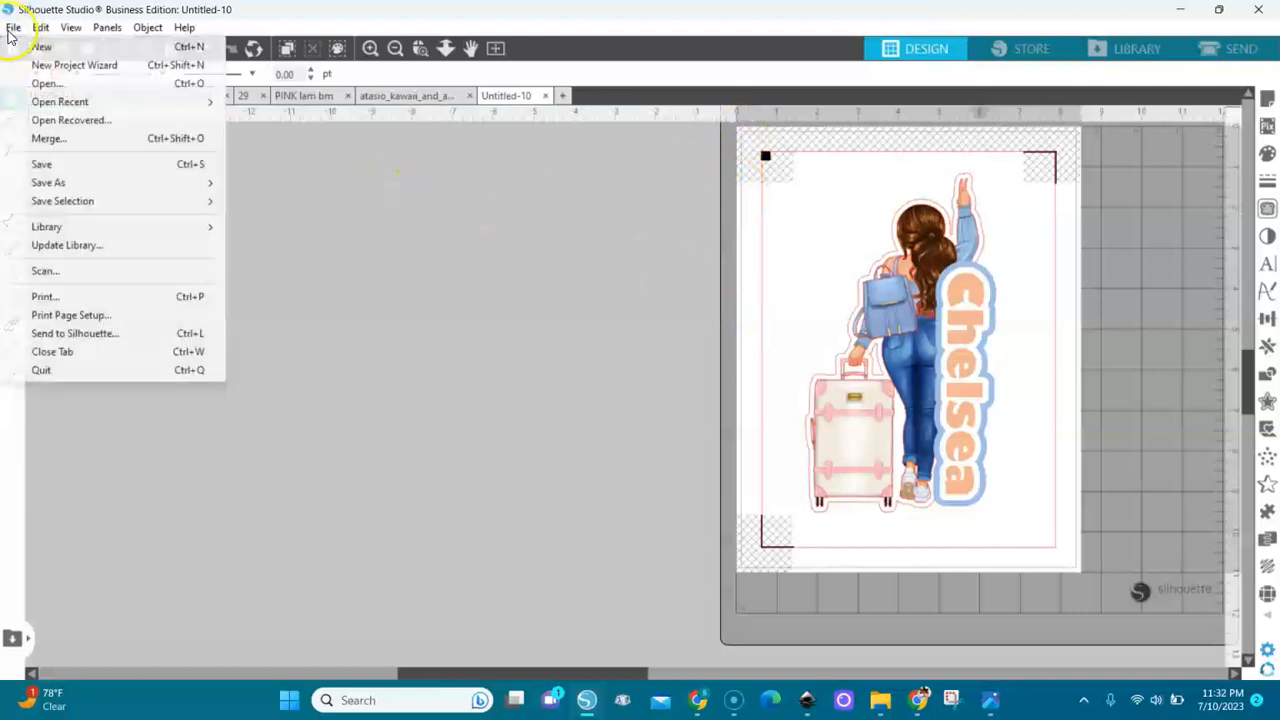
click(57, 298)
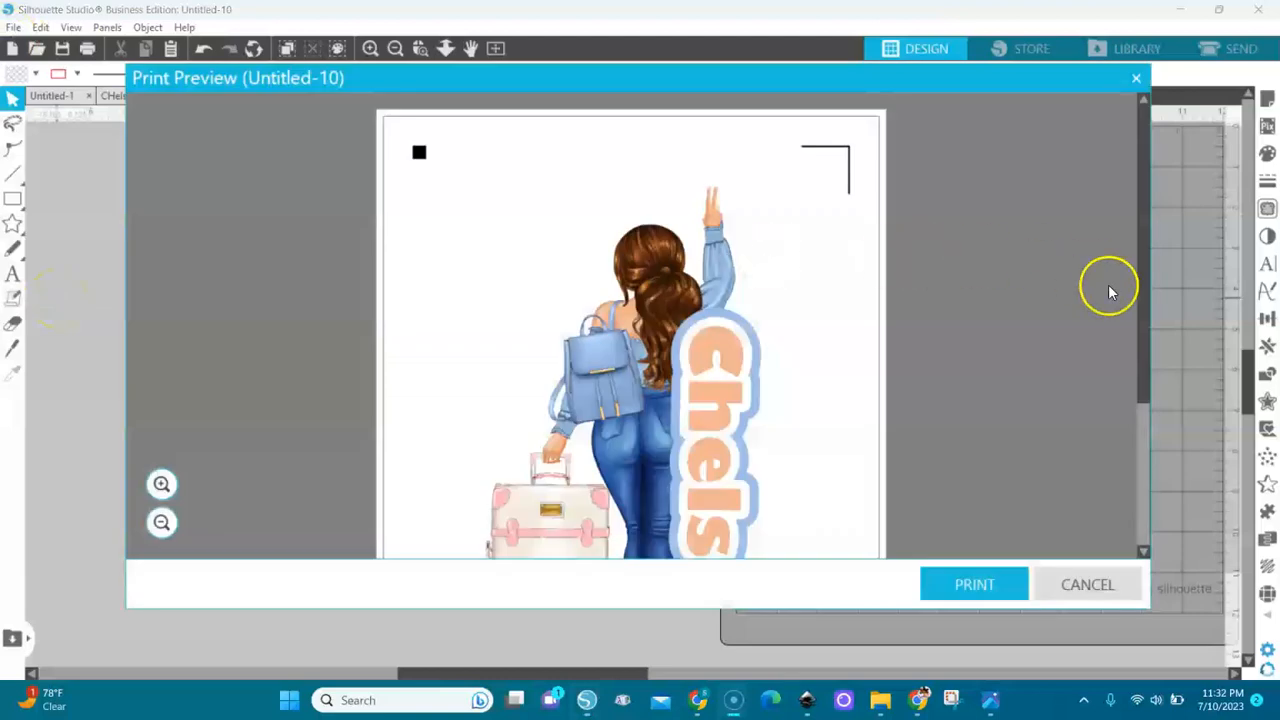
mouse_move(1143, 271)
mouse_down()
mouse_move(1134, 437)
mouse_move(1129, 285)
mouse_up()
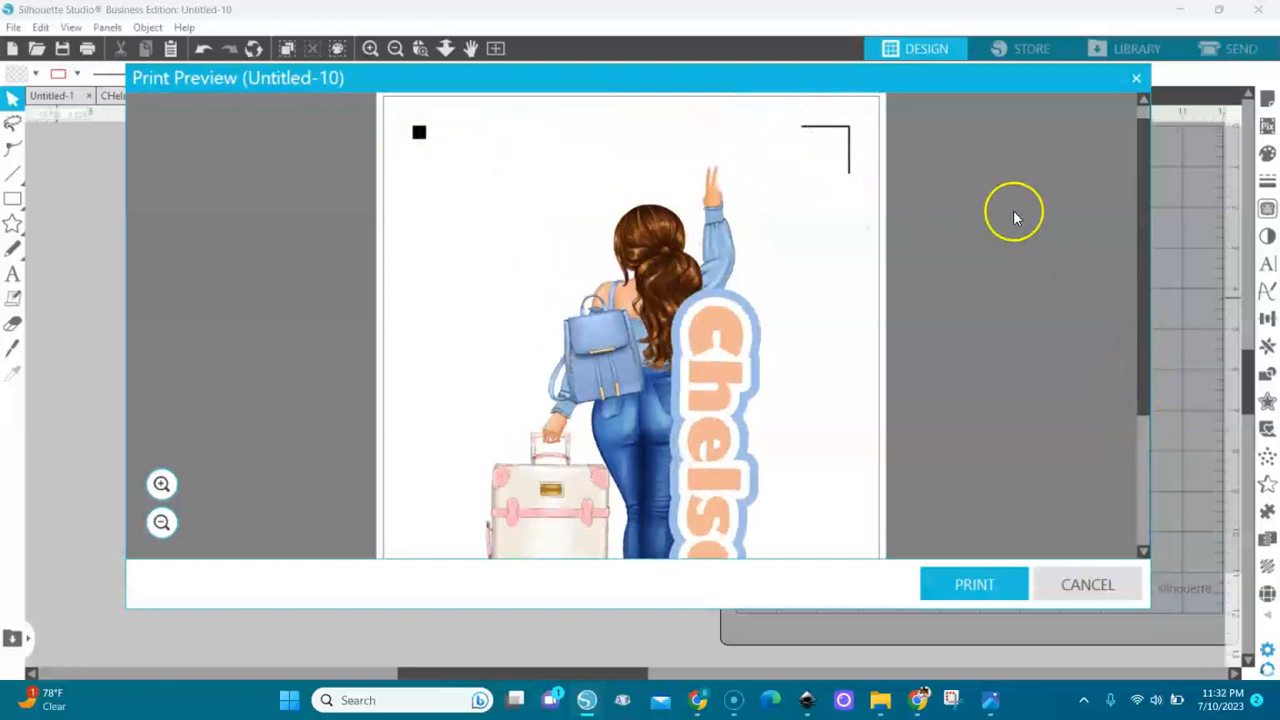
mouse_move(1144, 258)
mouse_down()
mouse_move(1160, 371)
mouse_move(1143, 251)
mouse_up()
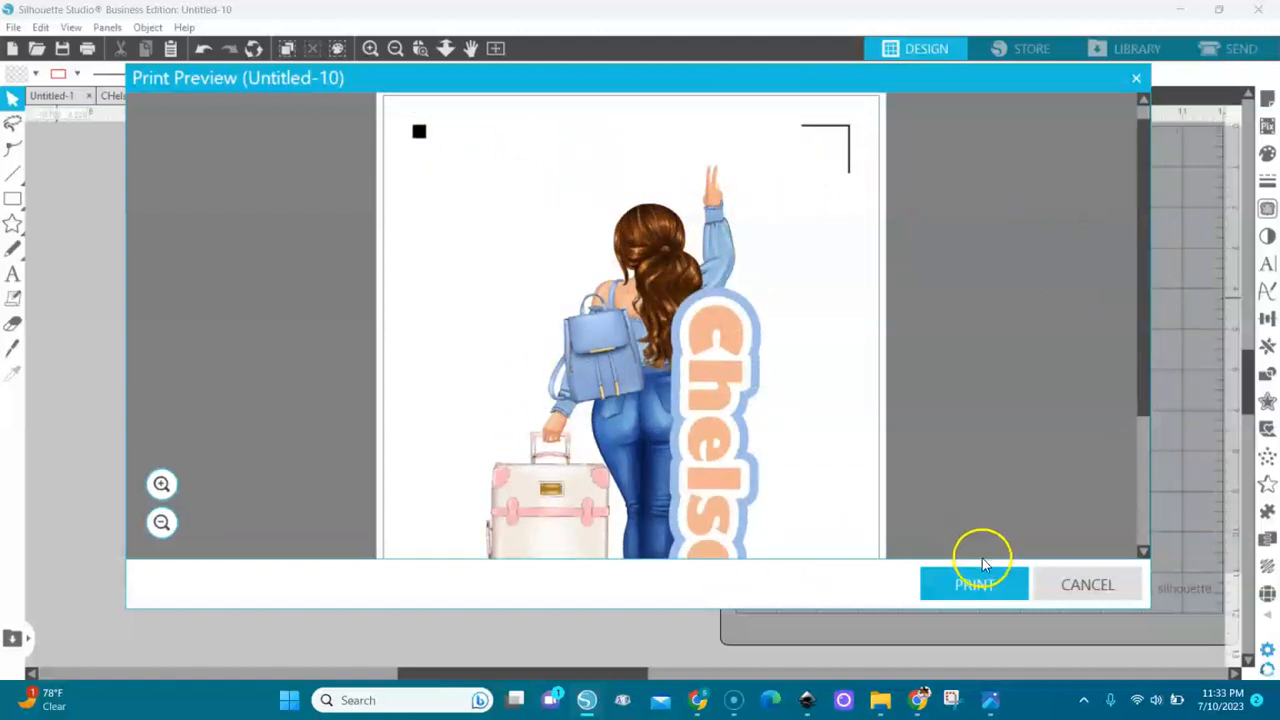
click(1097, 590)
click(924, 46)
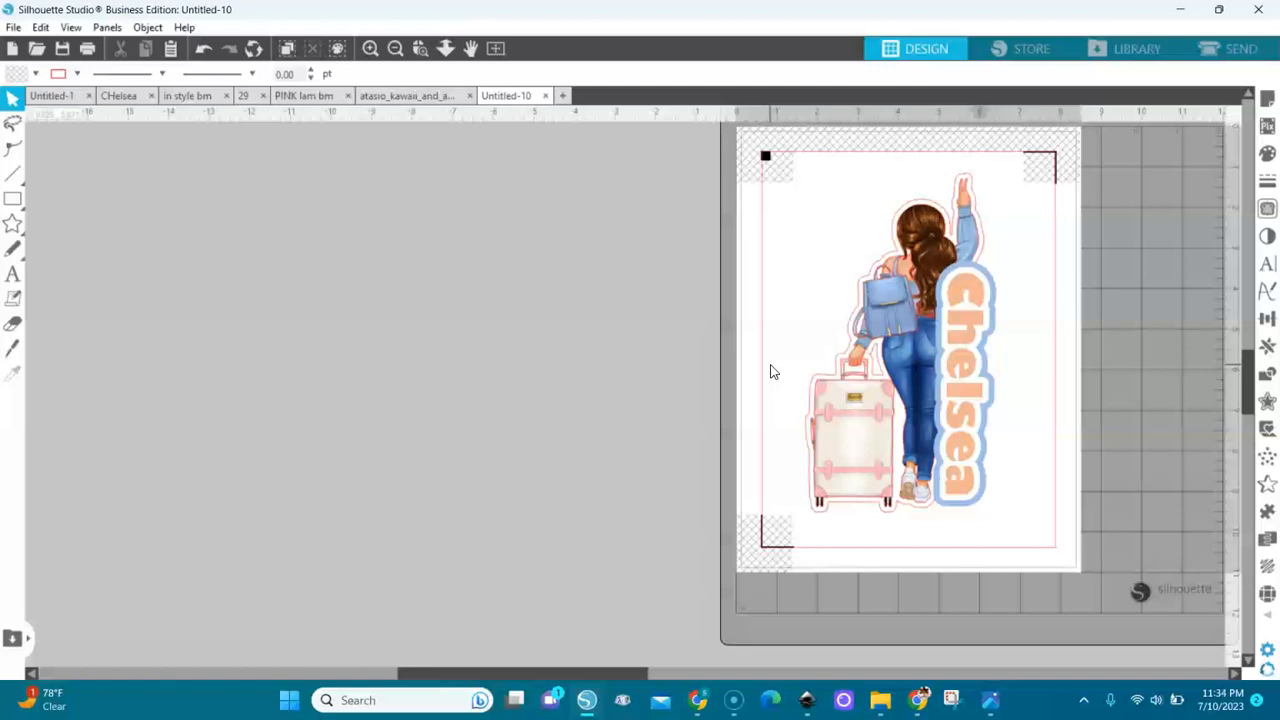
Prepare the design for sending to the cutter, compare the No Cut and Cut options, and set it to Cut Edge
click(1224, 60)
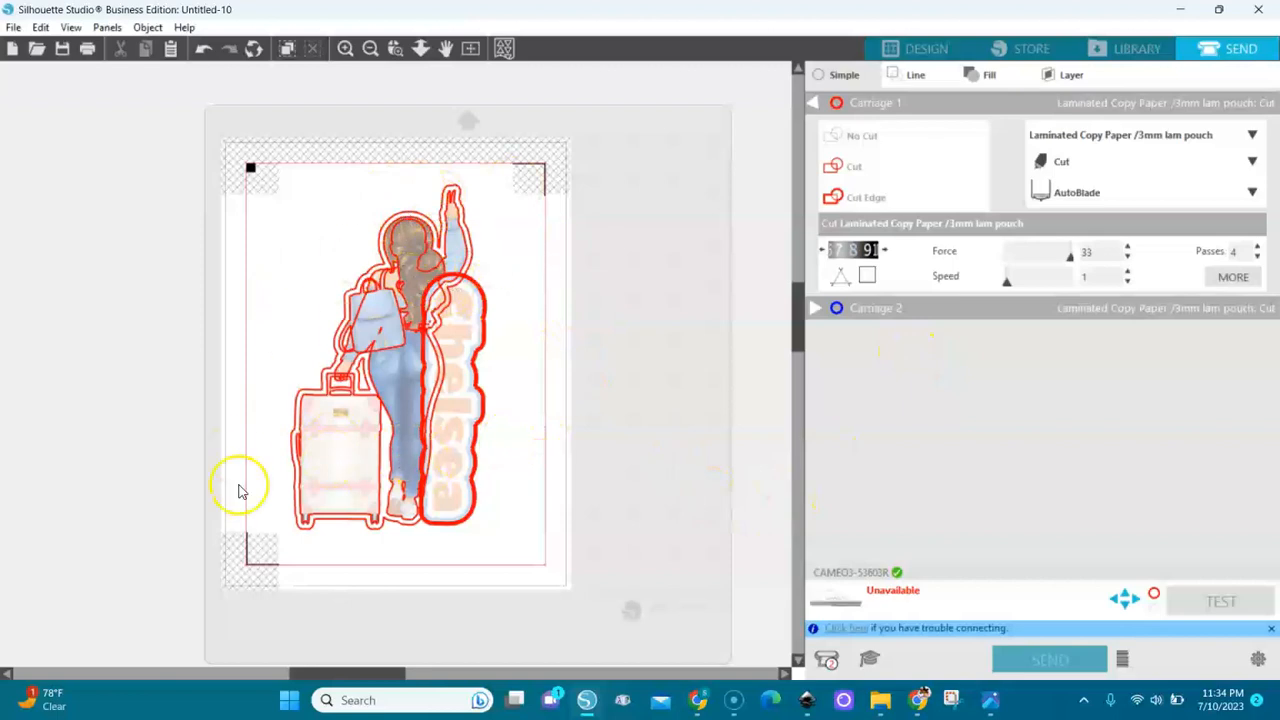
click(396, 378)
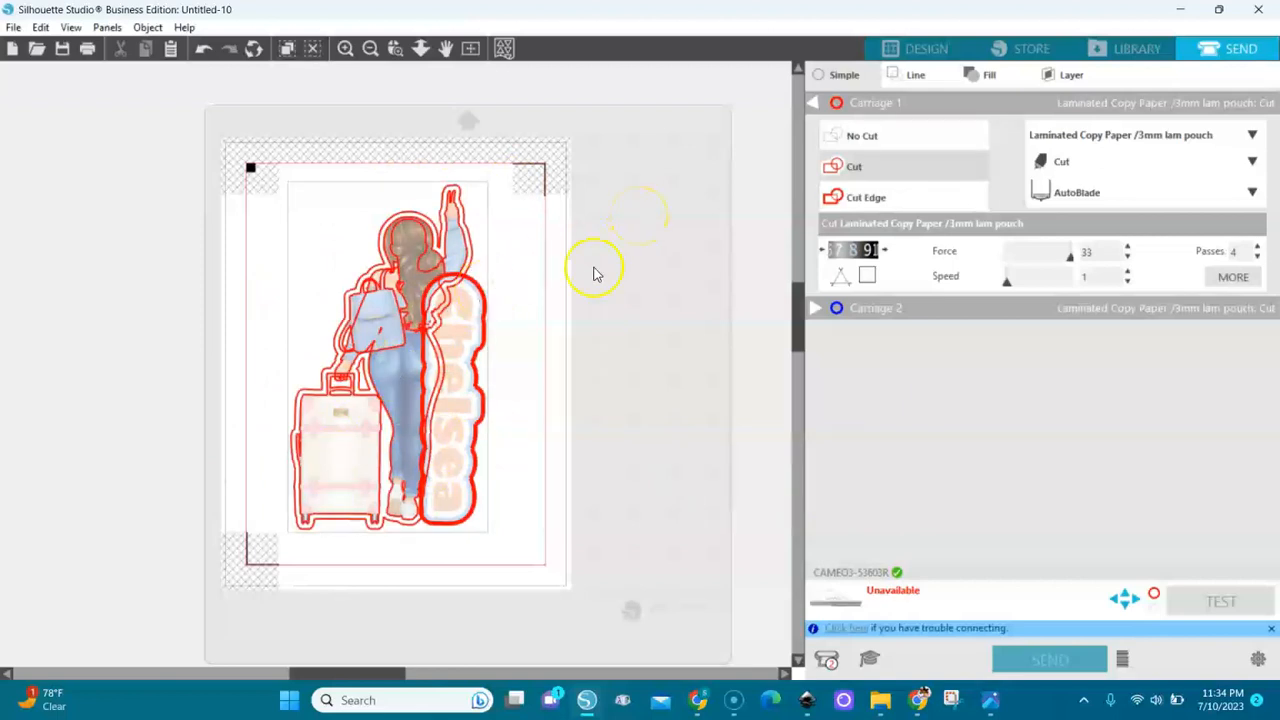
click(866, 141)
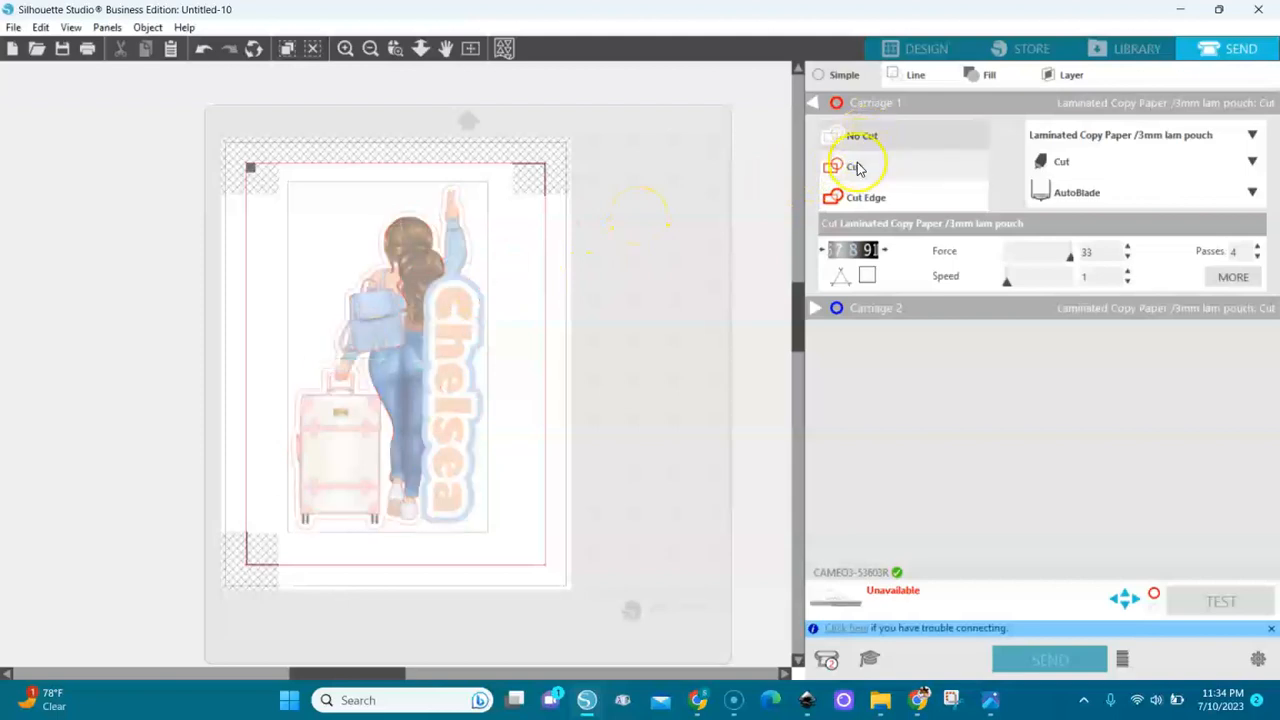
click(836, 170)
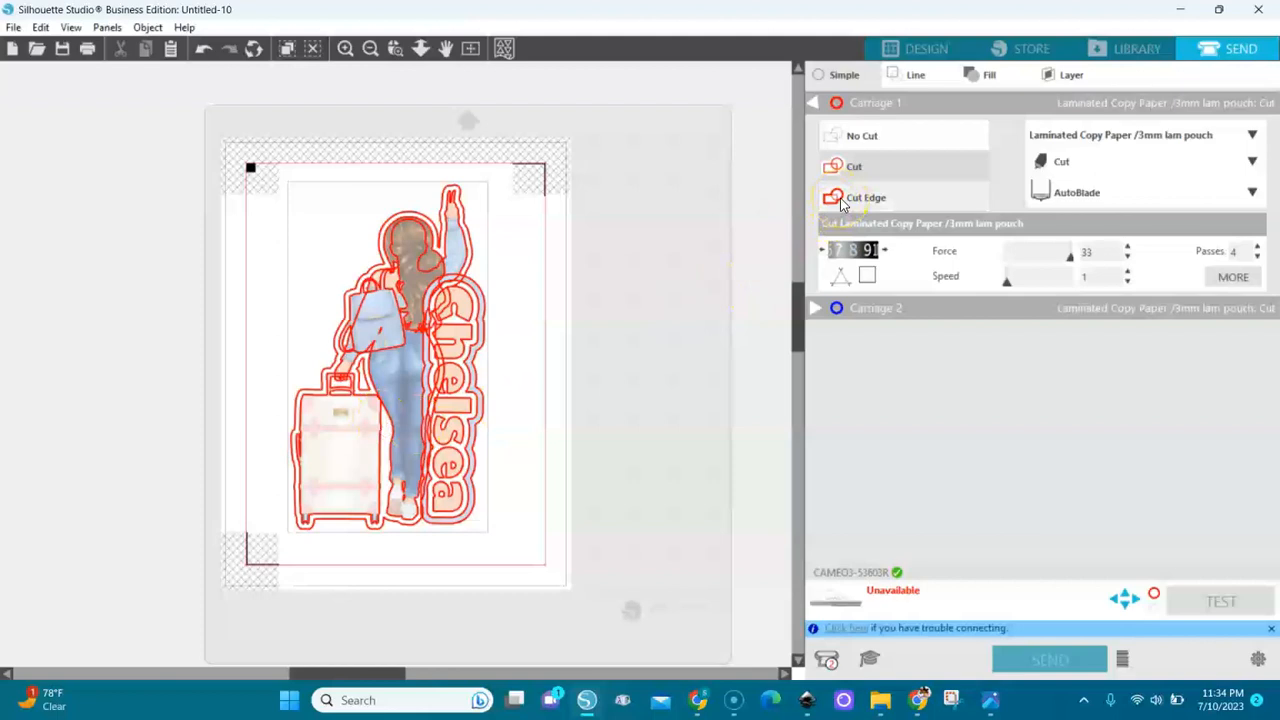
click(840, 200)
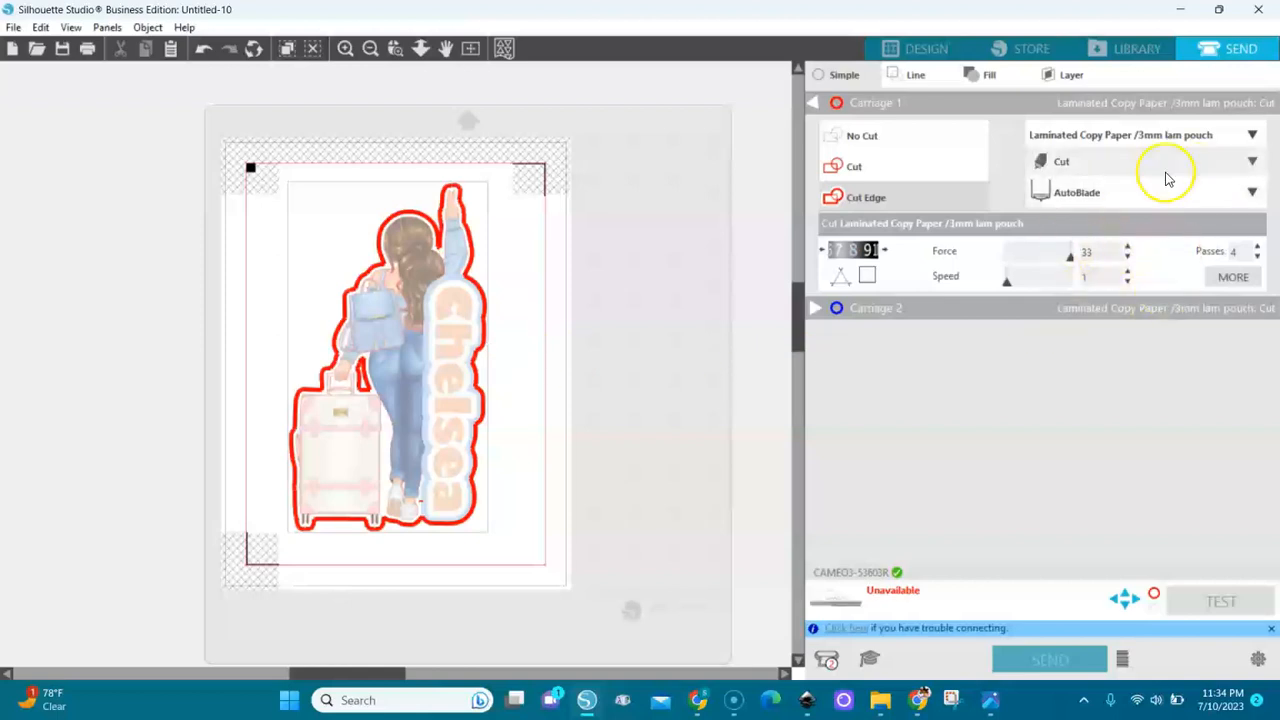
Set the blade to Manual Blade, 2mm and the number of passes to 3 for the laminated copy paper cut
click(1253, 195)
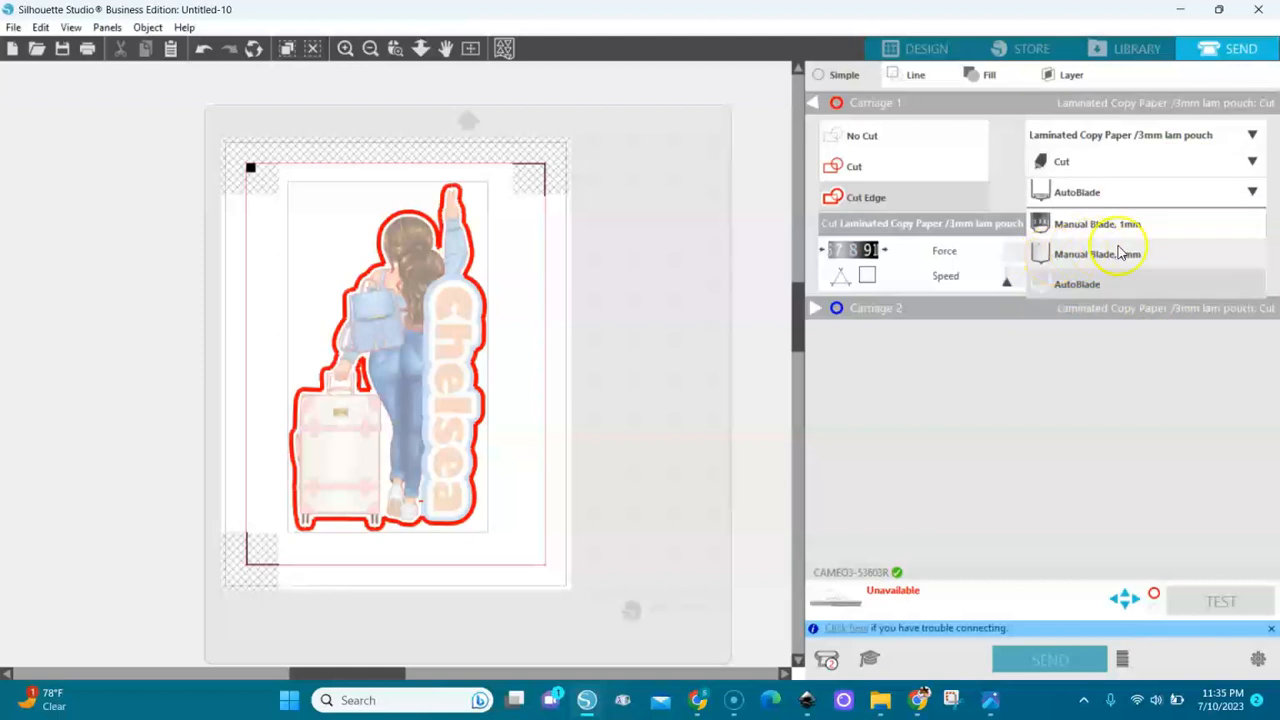
click(1065, 258)
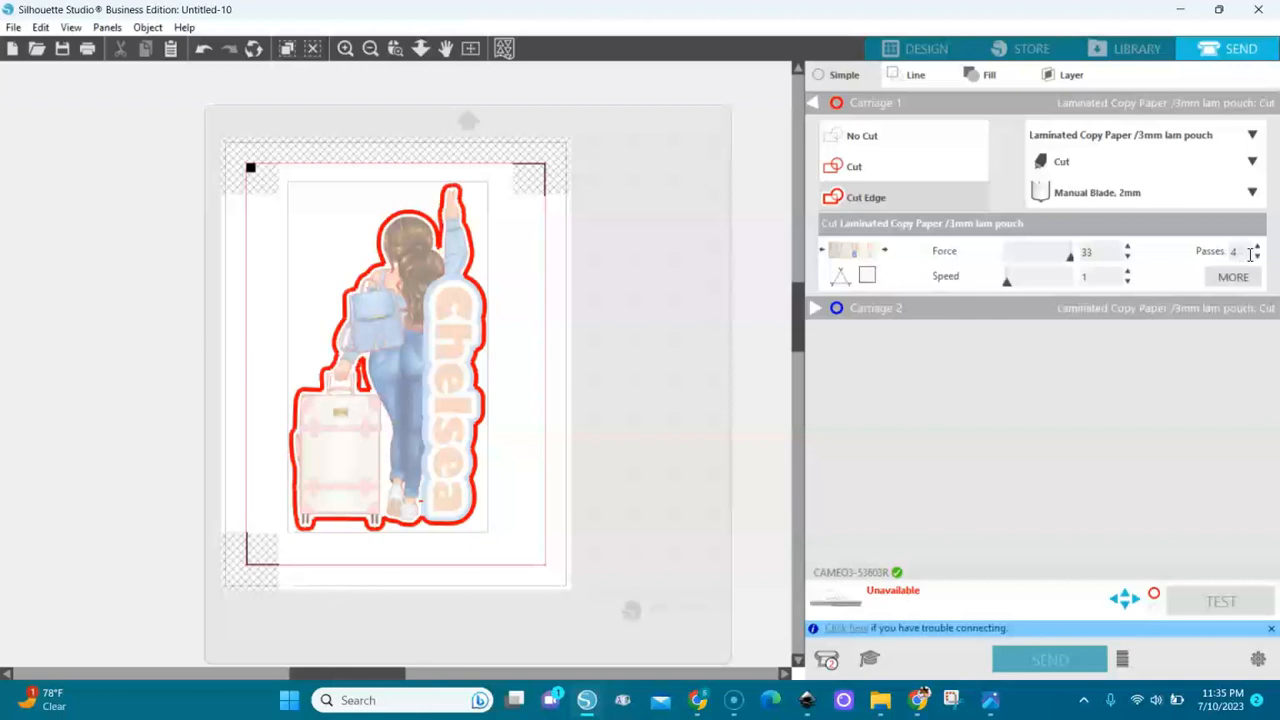
click(1258, 257)
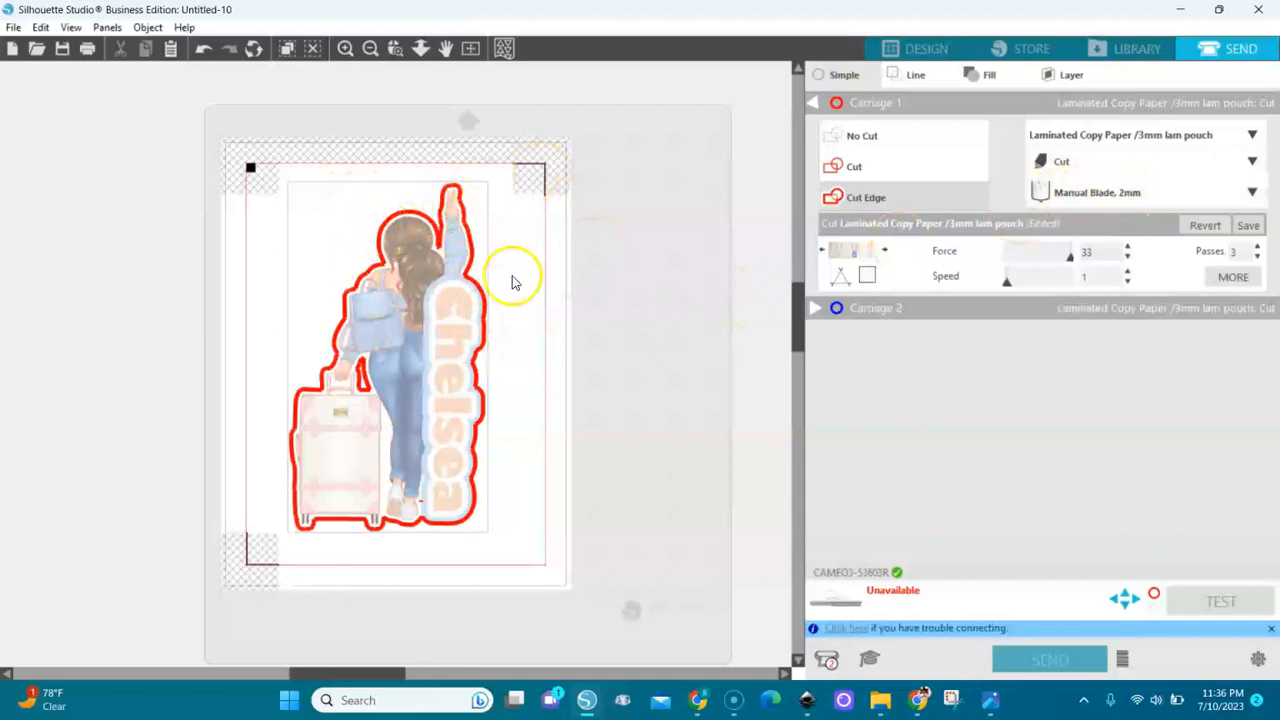
Switch to the atasio_kawaii document and select the "I'm Capable" and "I'm Blessed" figure designs together
click(903, 55)
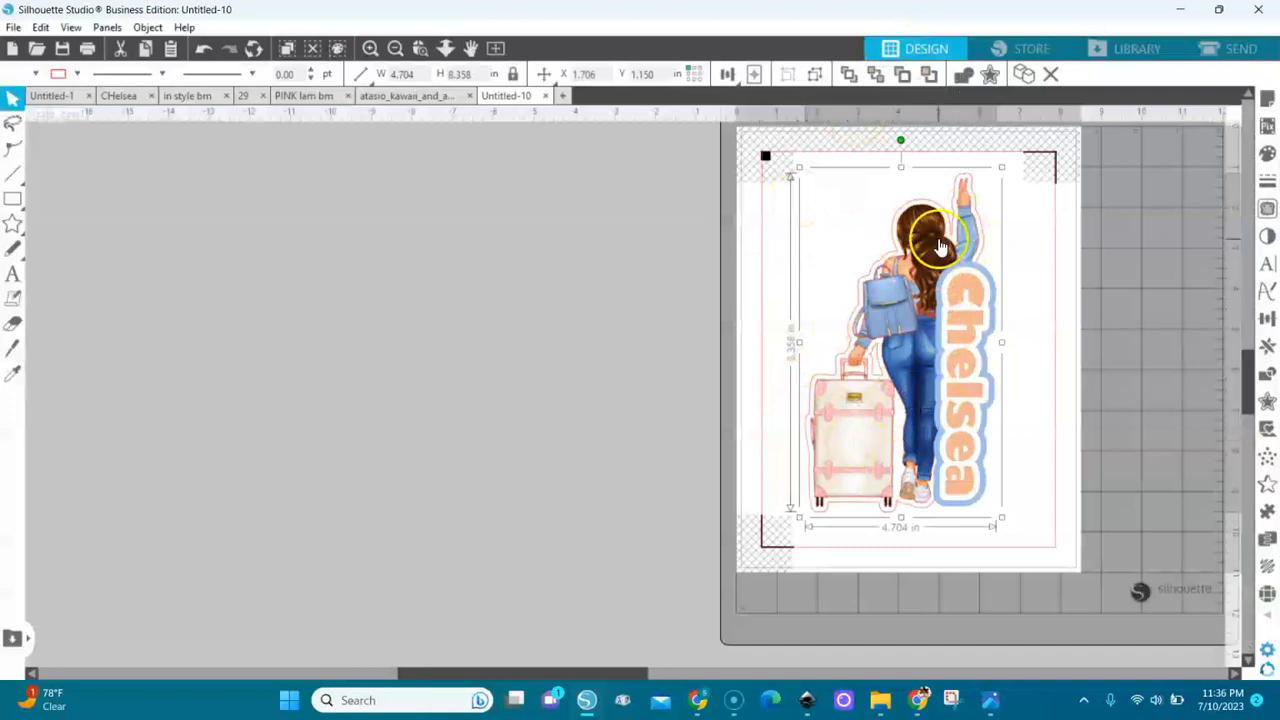
click(397, 97)
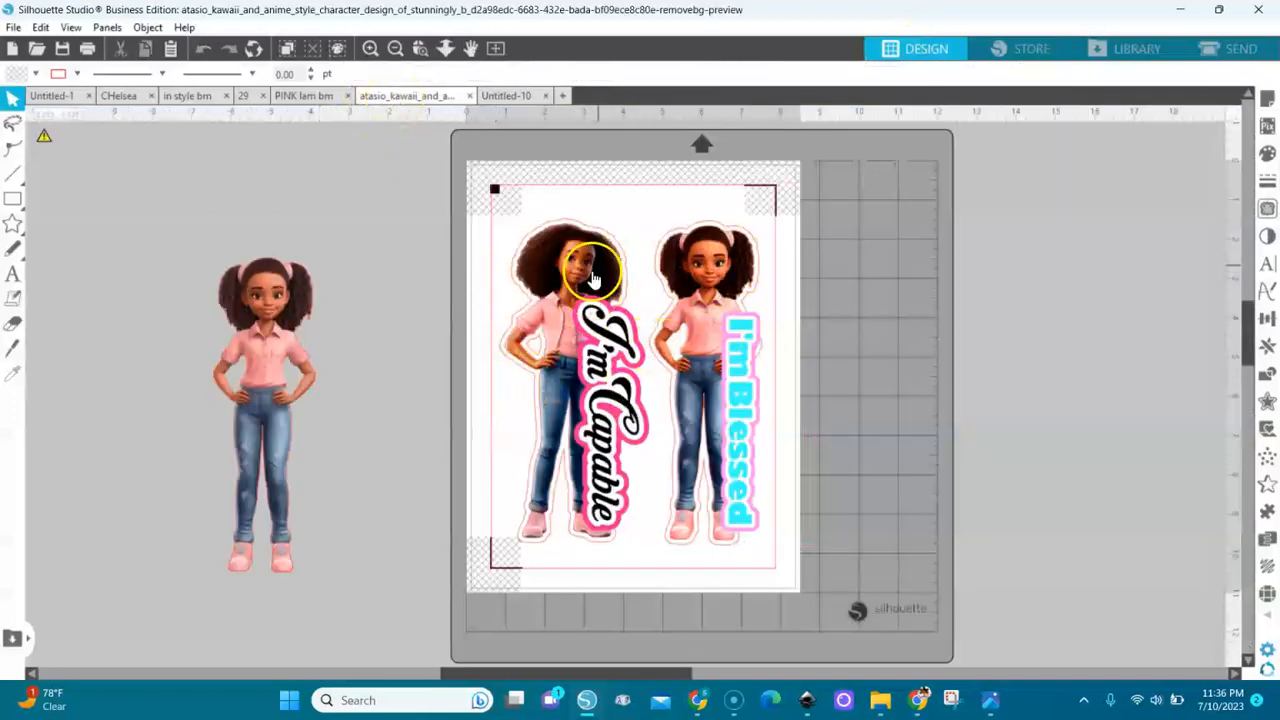
click(275, 369)
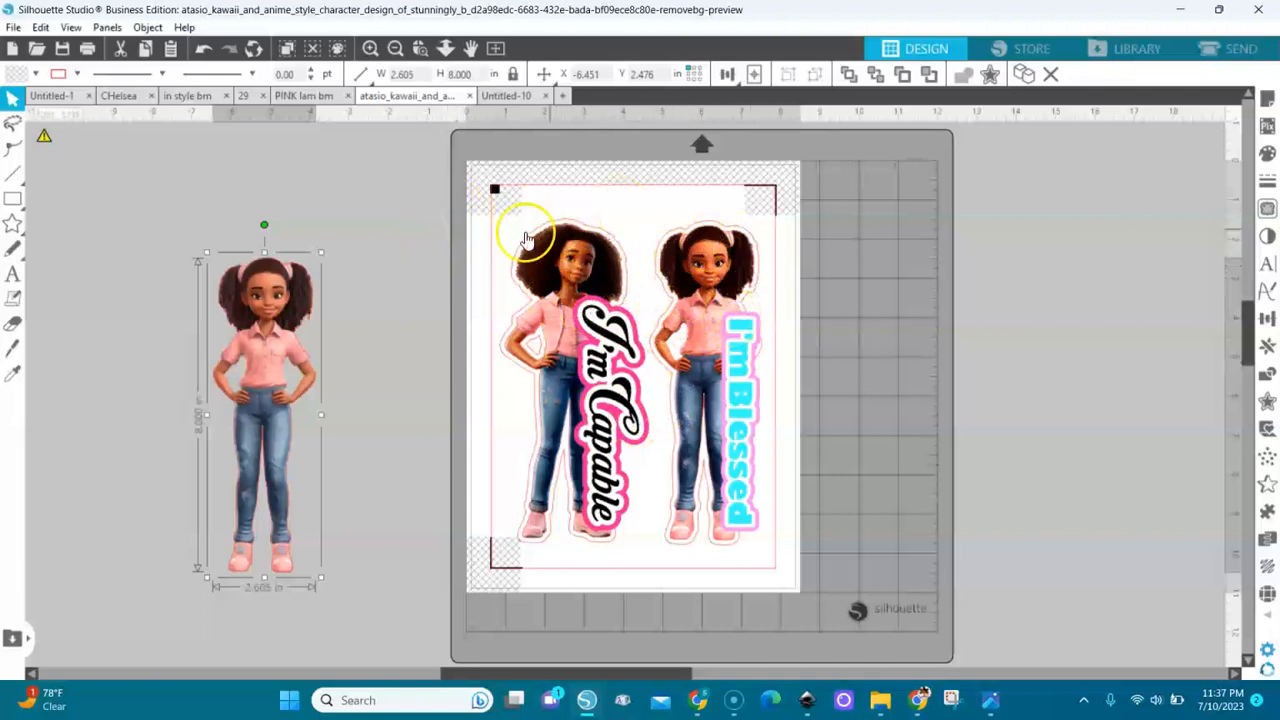
click(566, 283)
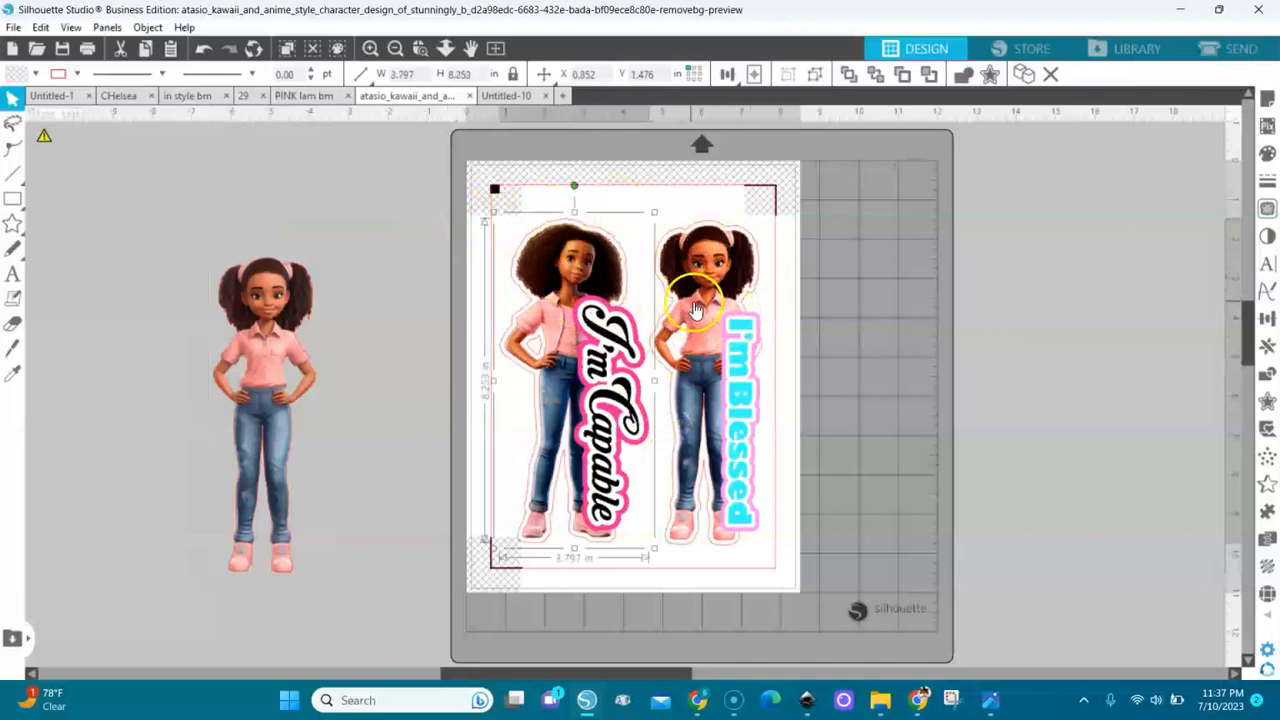
click(695, 310)
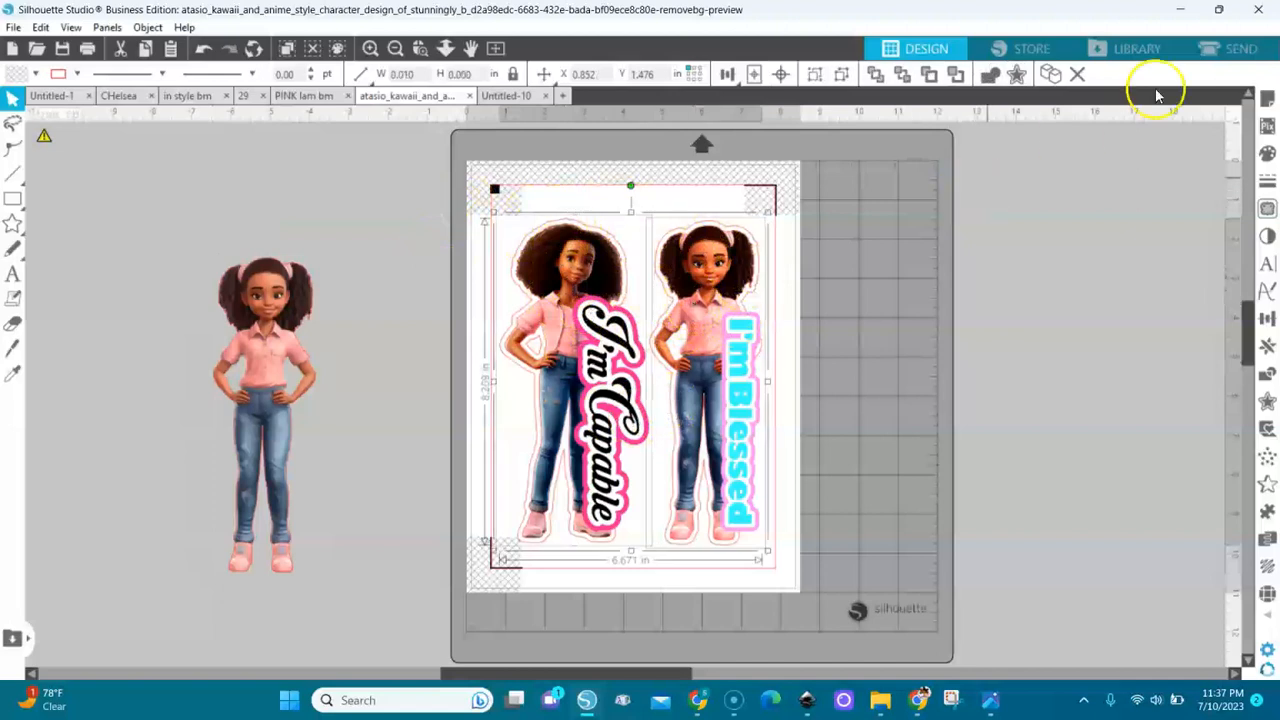
Set the two selected designs' cut settings to Manual Blade, 2mm with Cut Edge
click(1237, 50)
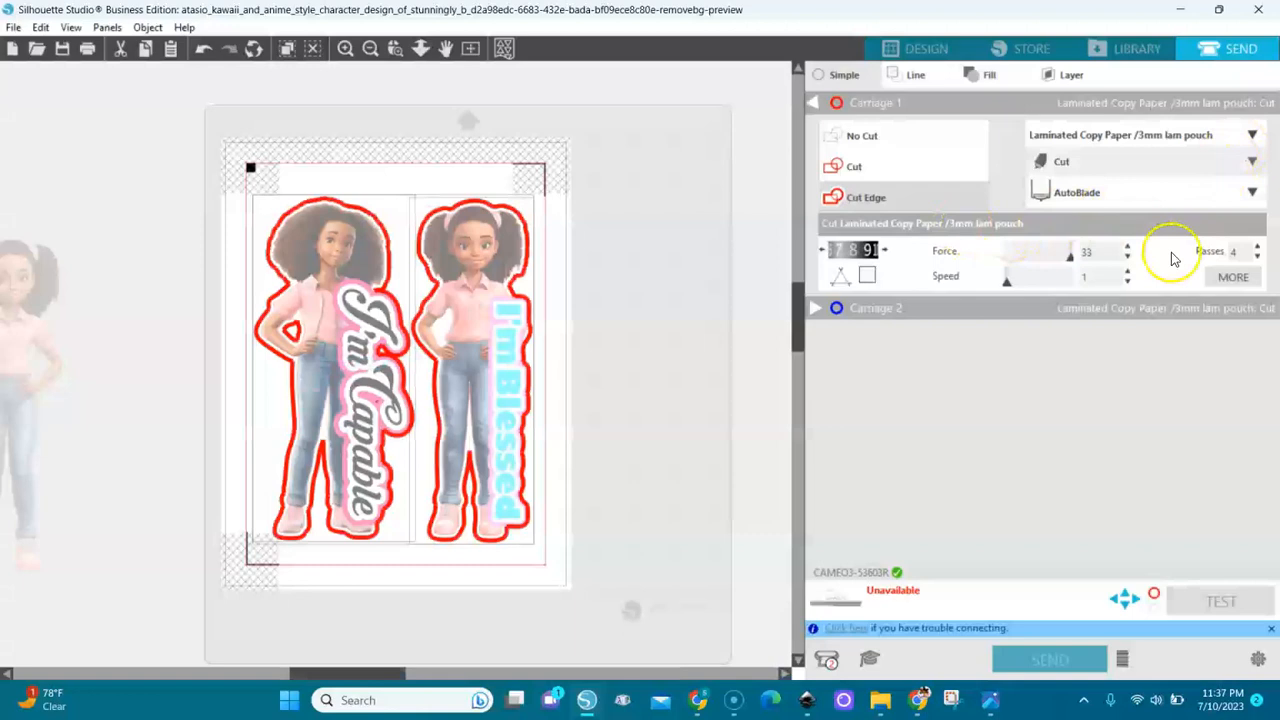
click(1253, 194)
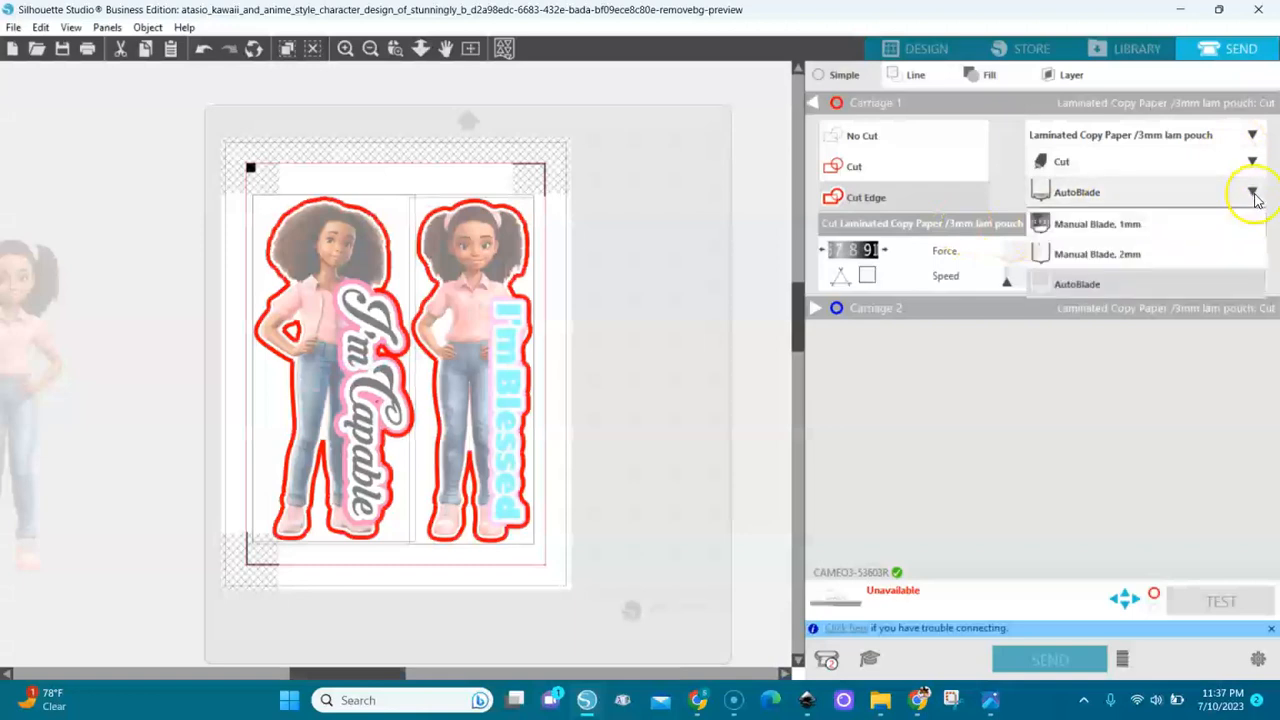
click(1152, 256)
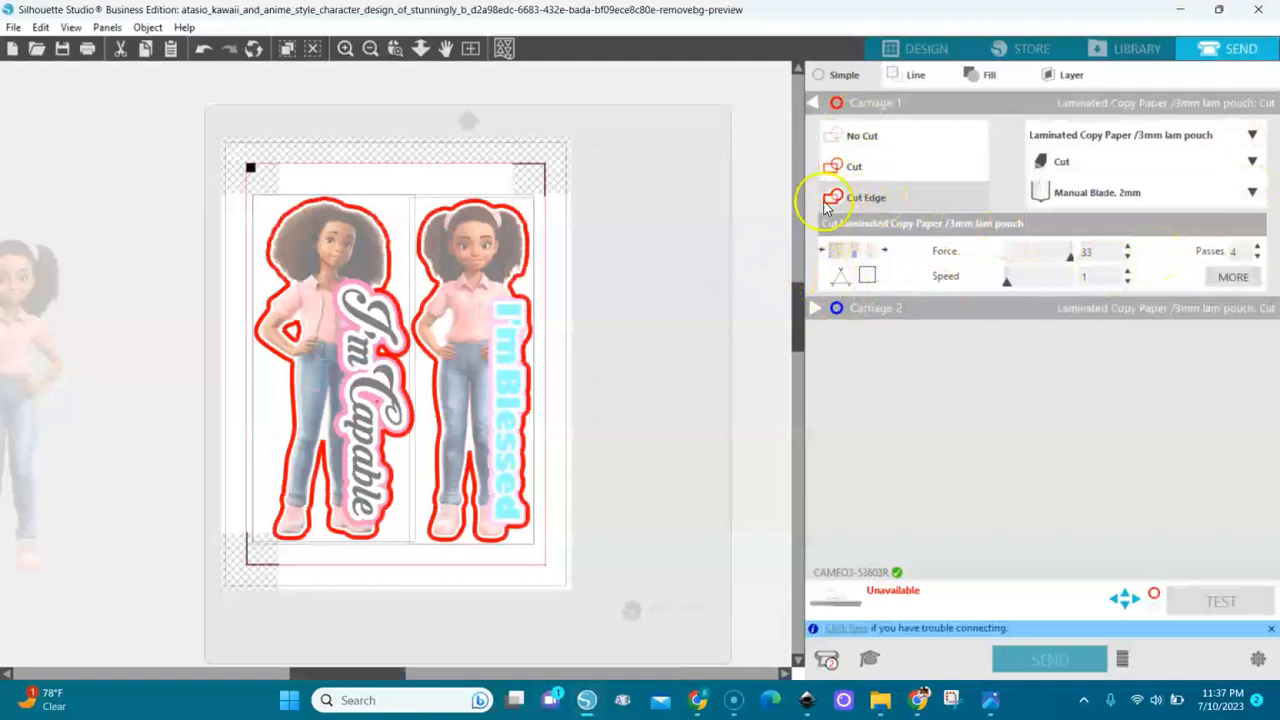
click(850, 166)
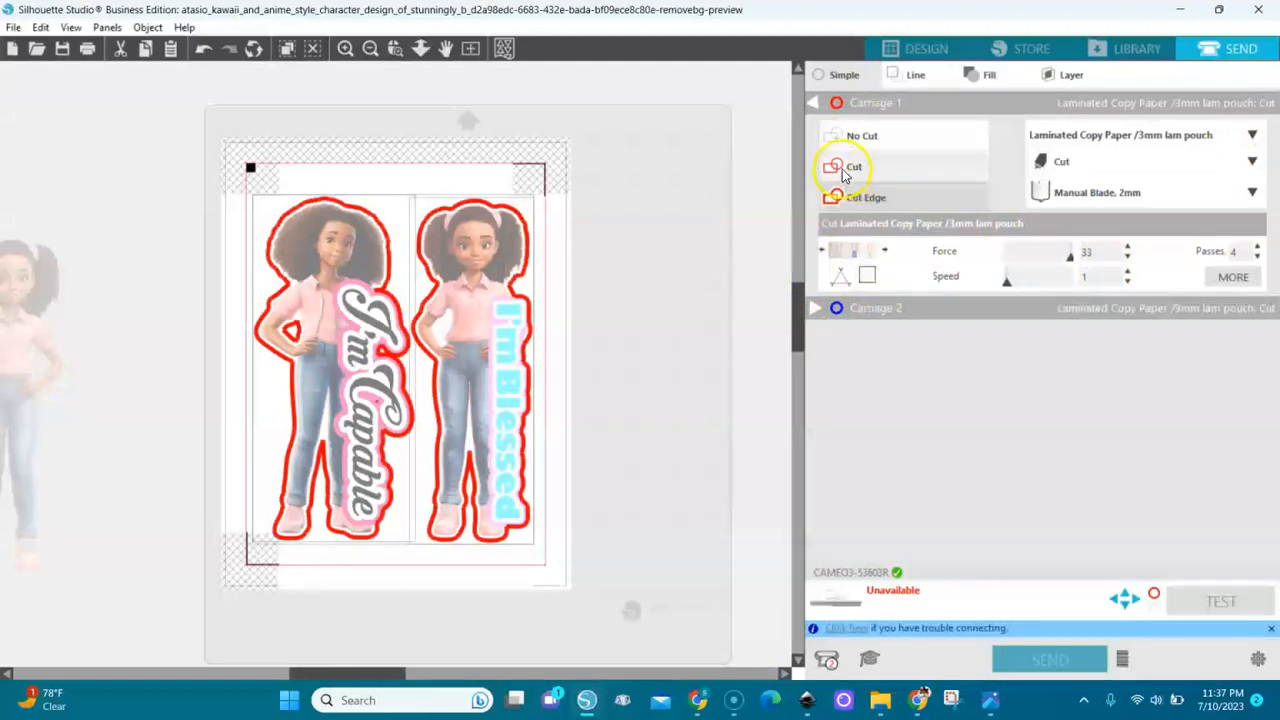
click(862, 200)
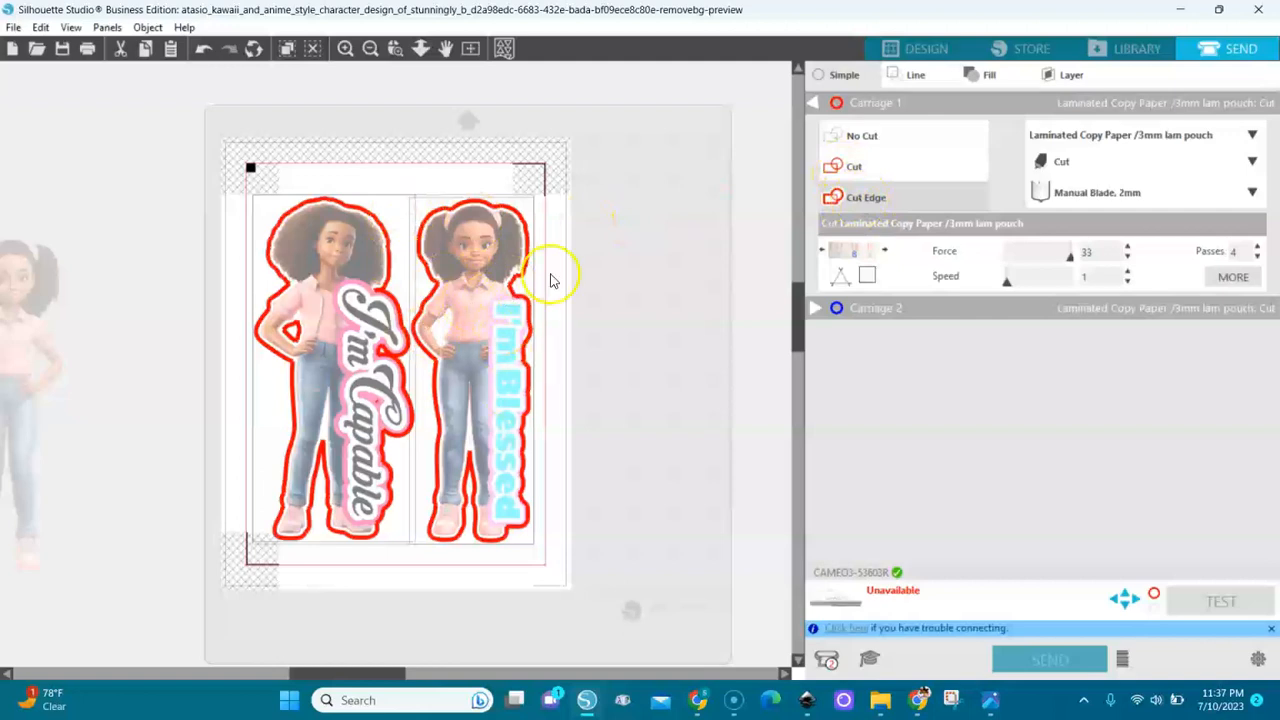
Open the "in style bm" document, examine its cut lines in the send view, and return to the design view
click(930, 48)
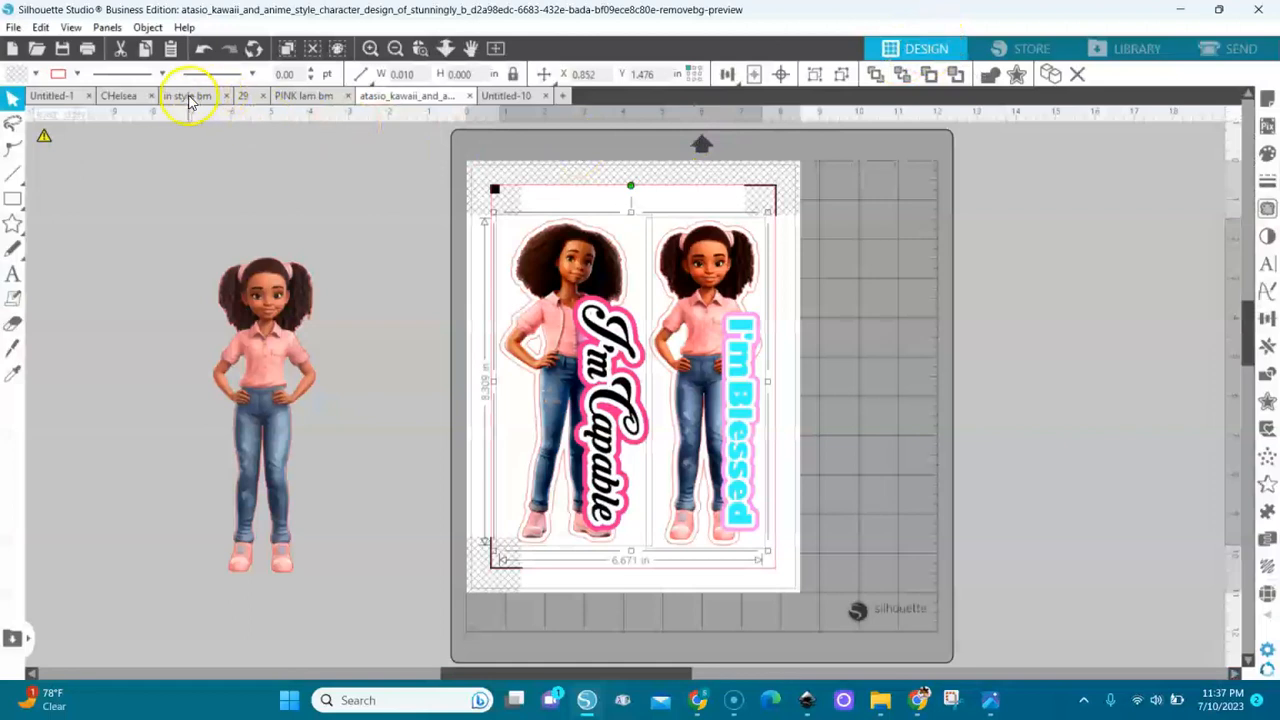
click(190, 96)
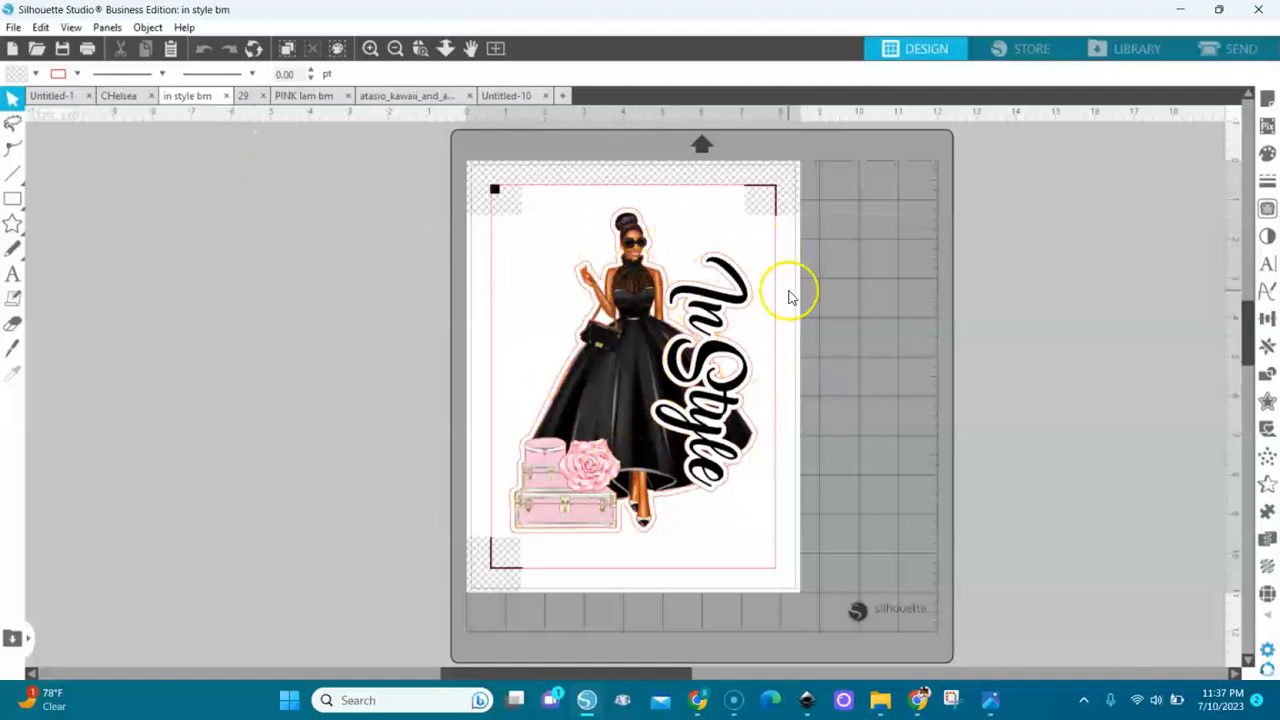
click(1246, 53)
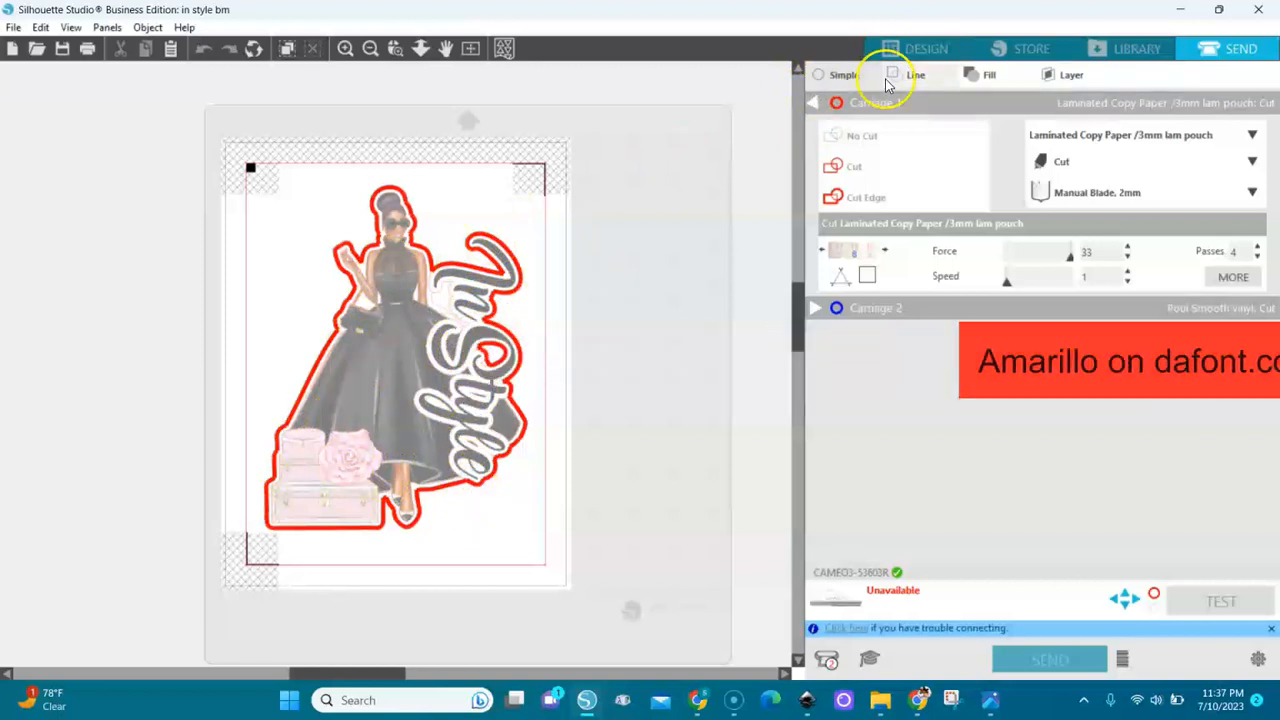
click(905, 49)
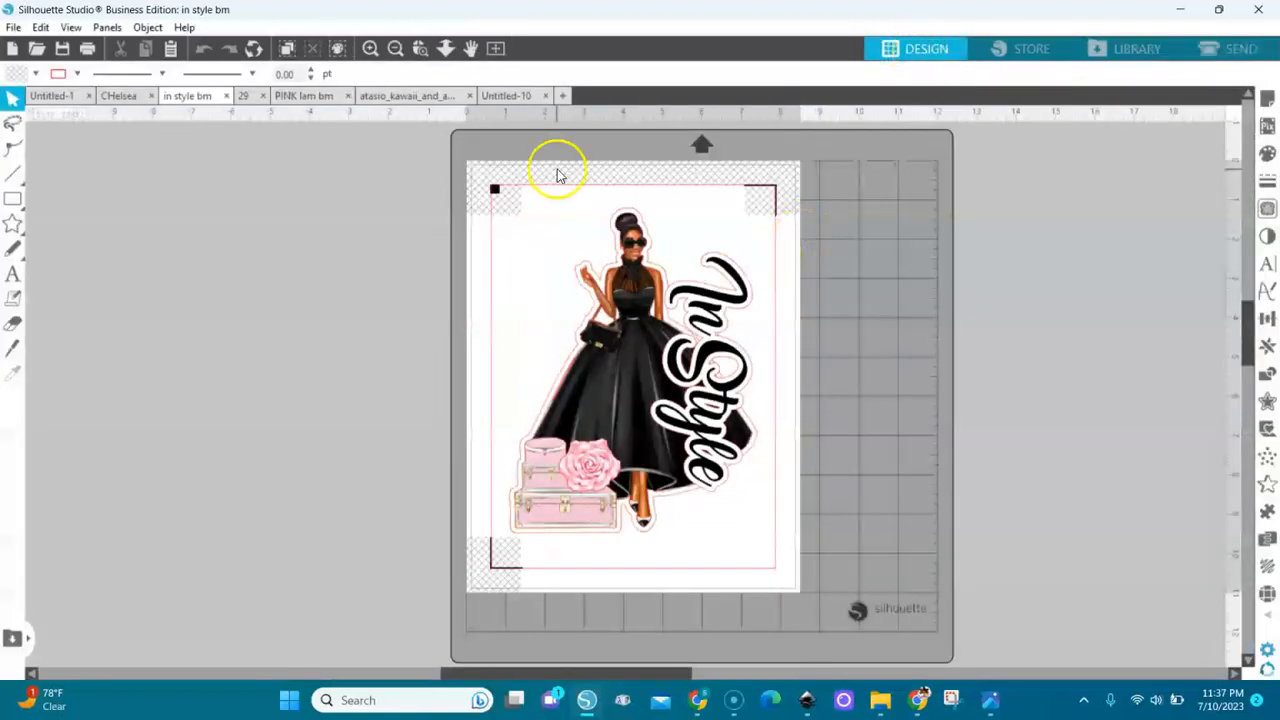